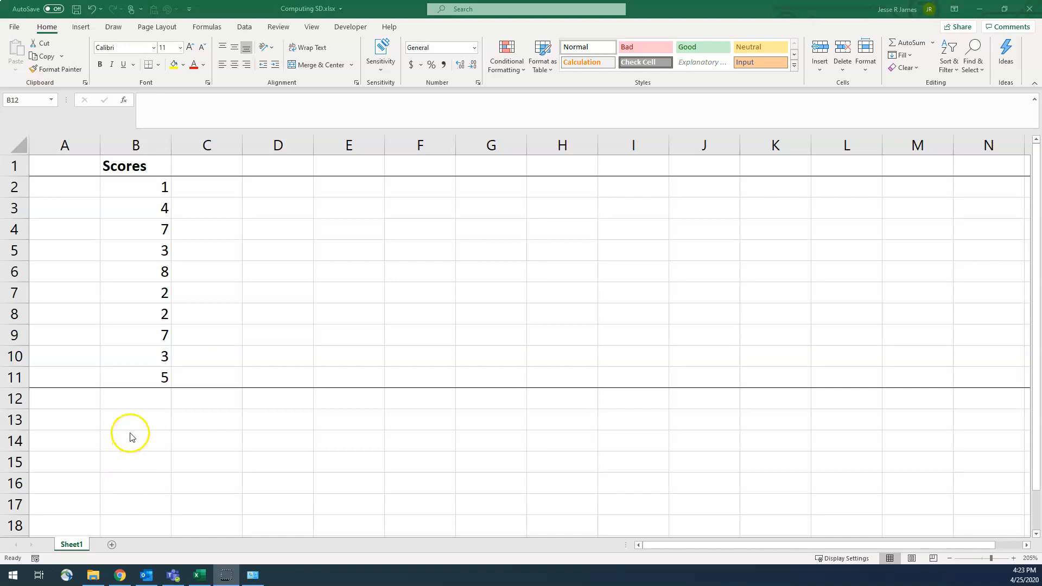
# - Enter the formula =1+4 in cell G2 to add the first two scores as typed numbers
pyautogui.click(492, 188)
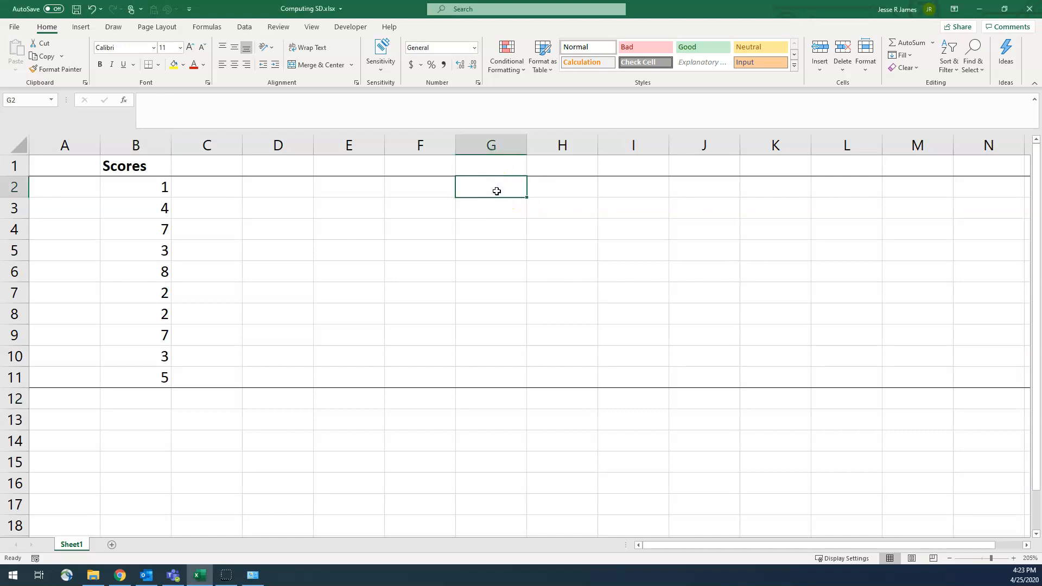
pyautogui.write('=')
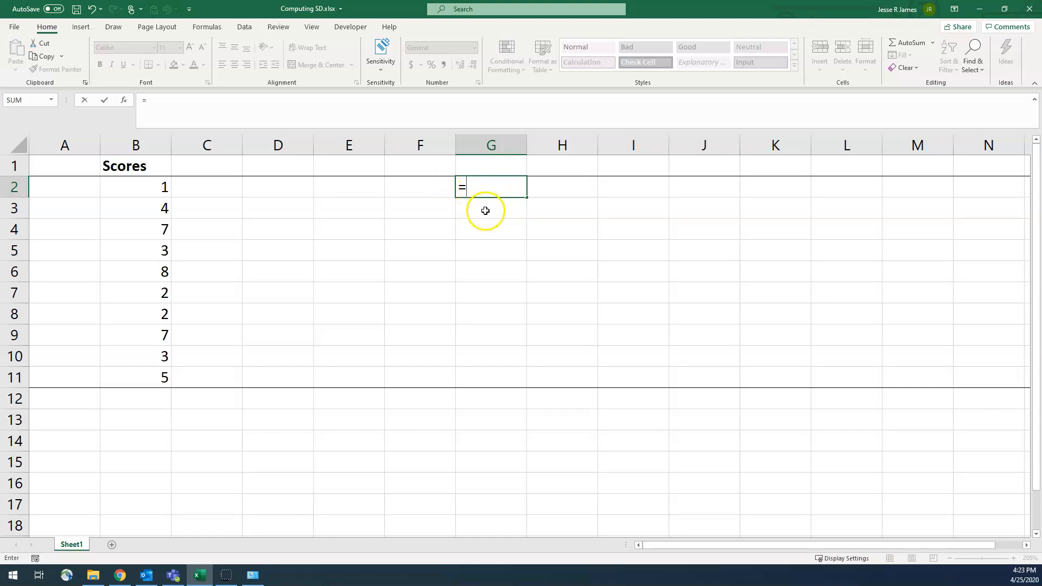
pyautogui.write('1+4')
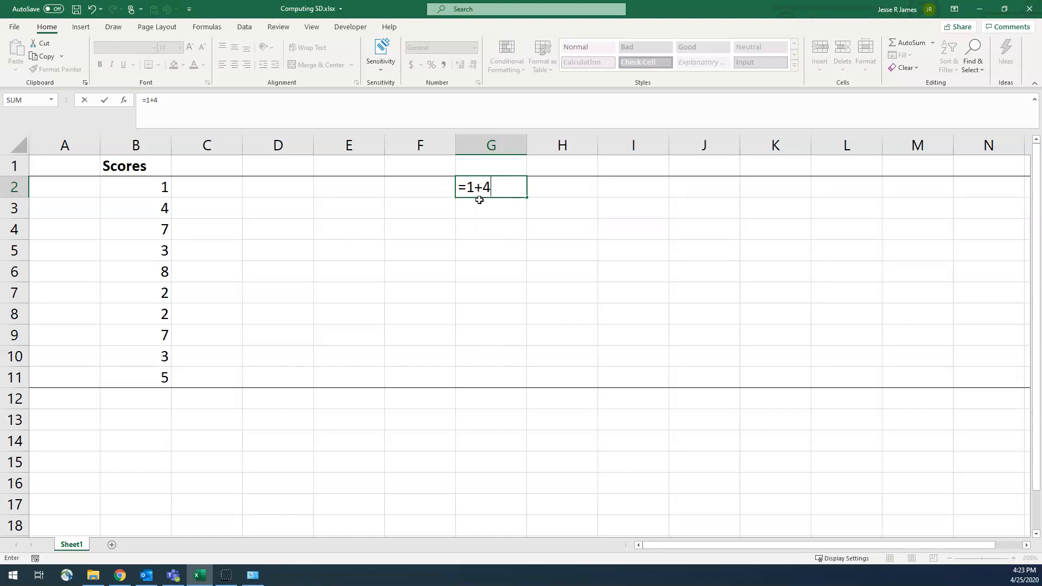
pyautogui.press('Return')
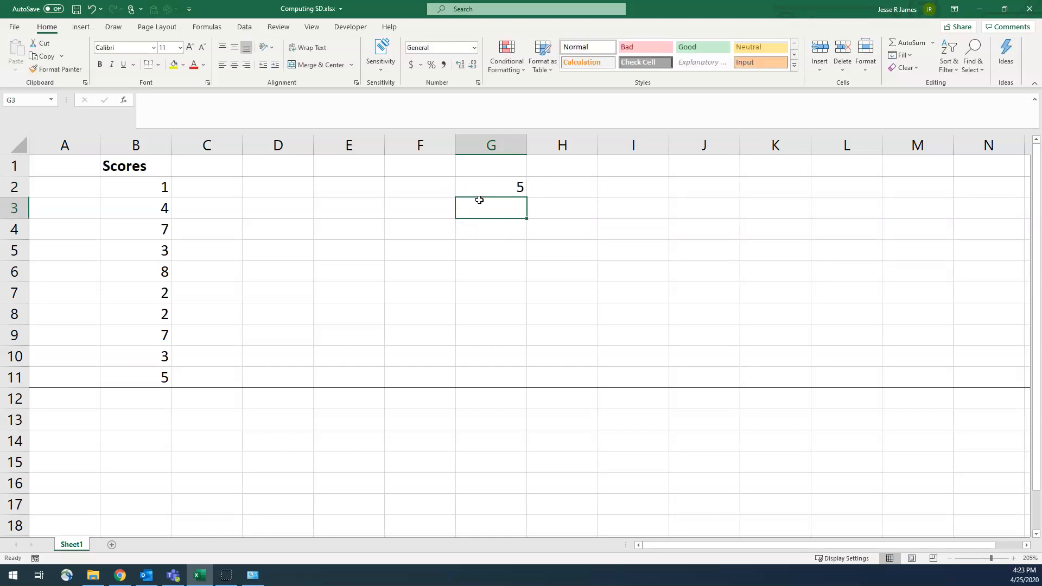
# - Enter the formula =B2+B3 in cell G3 to add the first two scores by cell reference
pyautogui.click(506, 187)
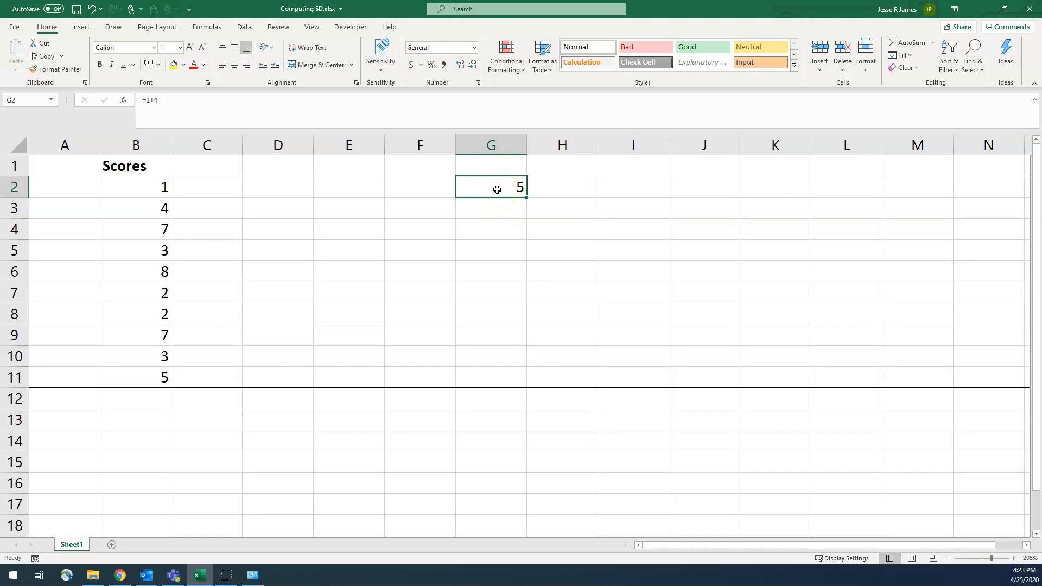
pyautogui.press('Return')
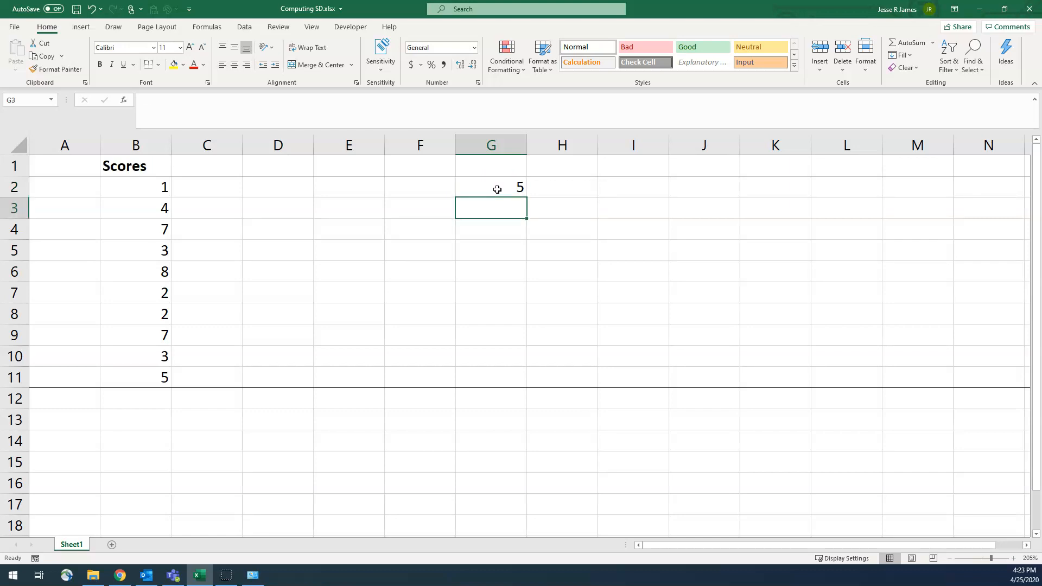
pyautogui.write('=')
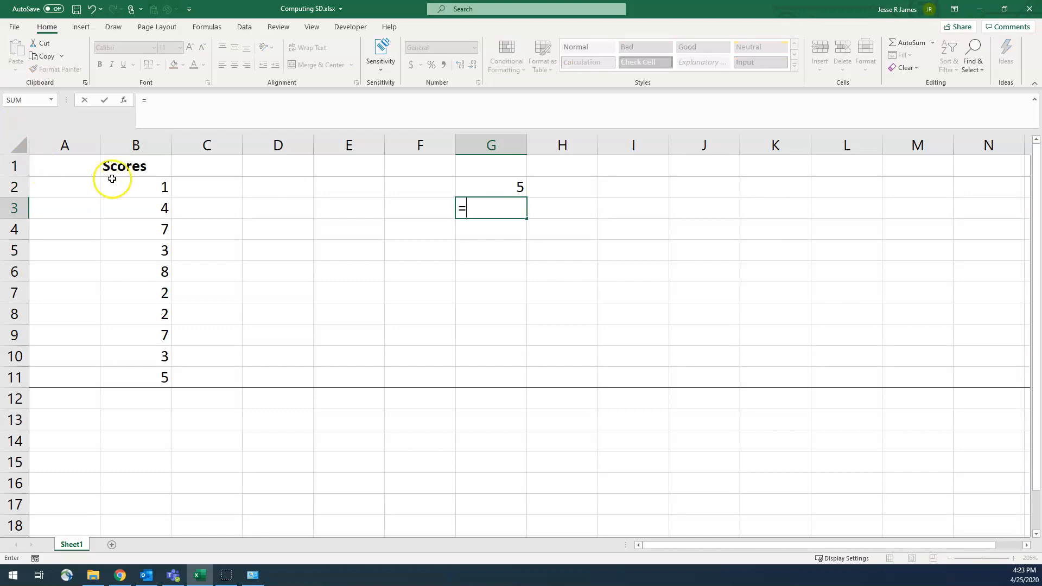
pyautogui.click(136, 189)
pyautogui.write('+')
pyautogui.click(137, 208)
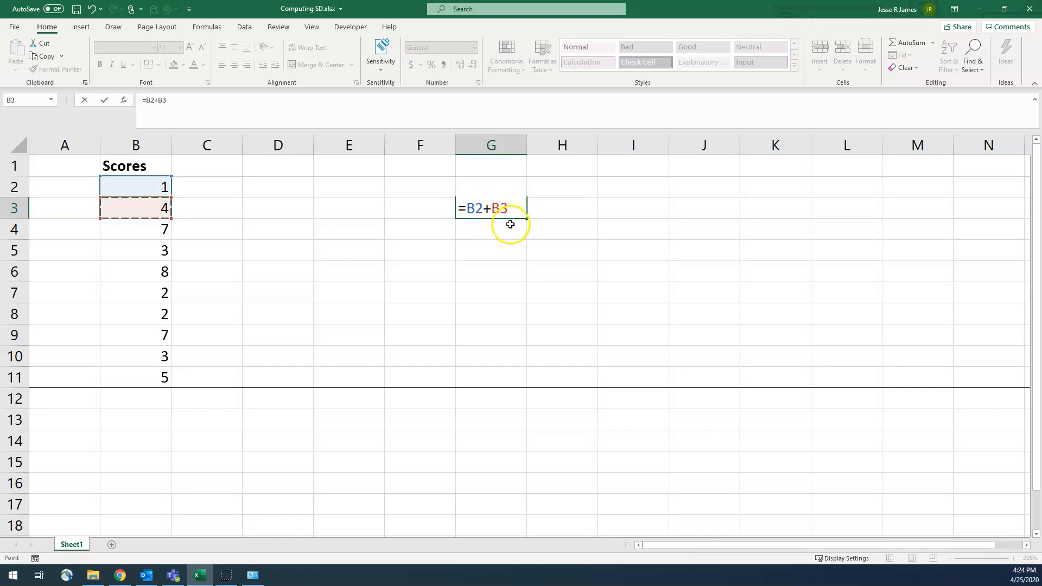
pyautogui.press('Return')
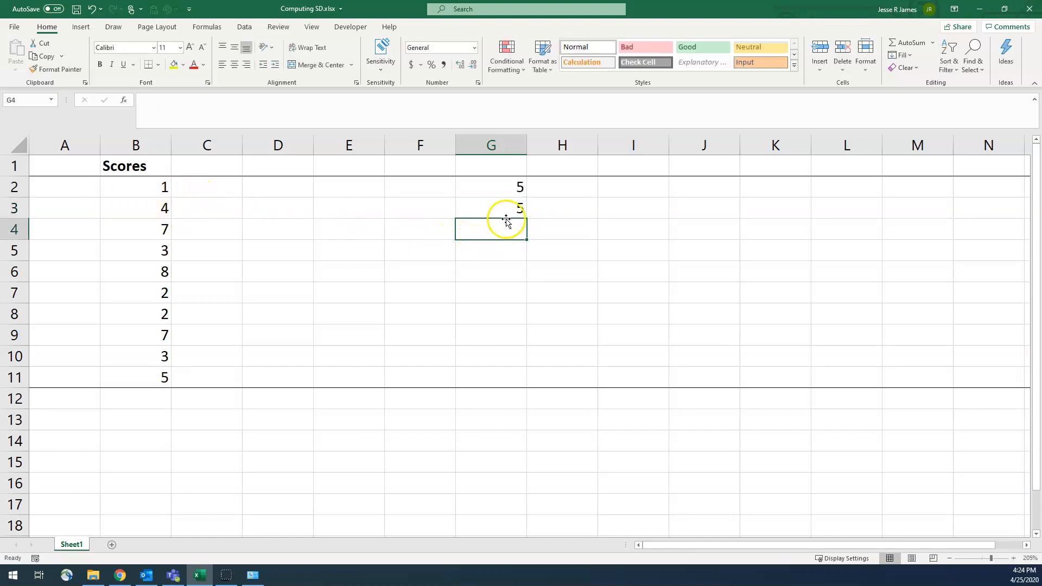
# - Change the first score in B2 to 2 to test the formulas, and set it back to 1
pyautogui.click(151, 193)
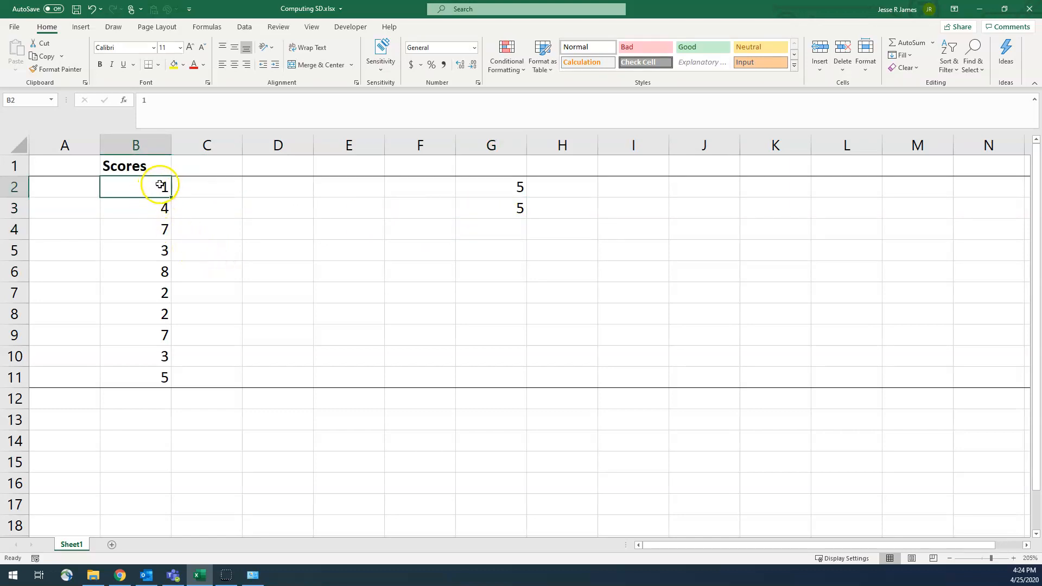
pyautogui.write('2')
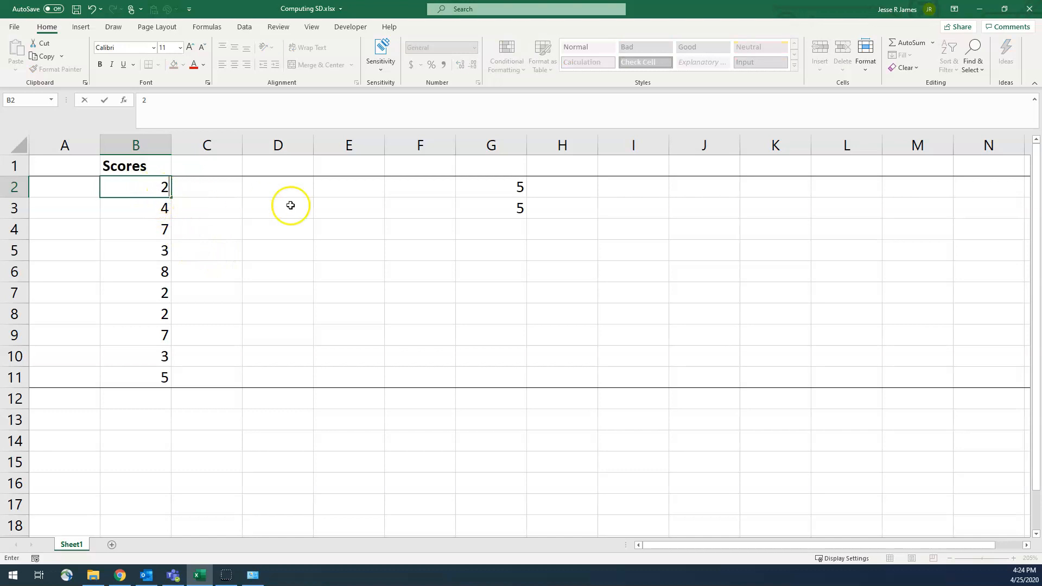
pyautogui.press('Return')
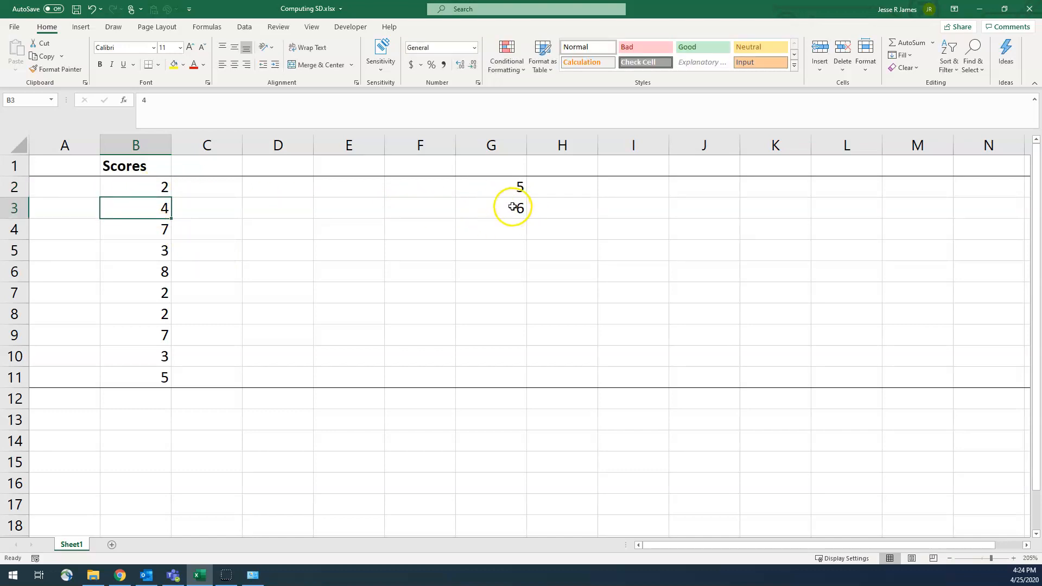
pyautogui.click(153, 188)
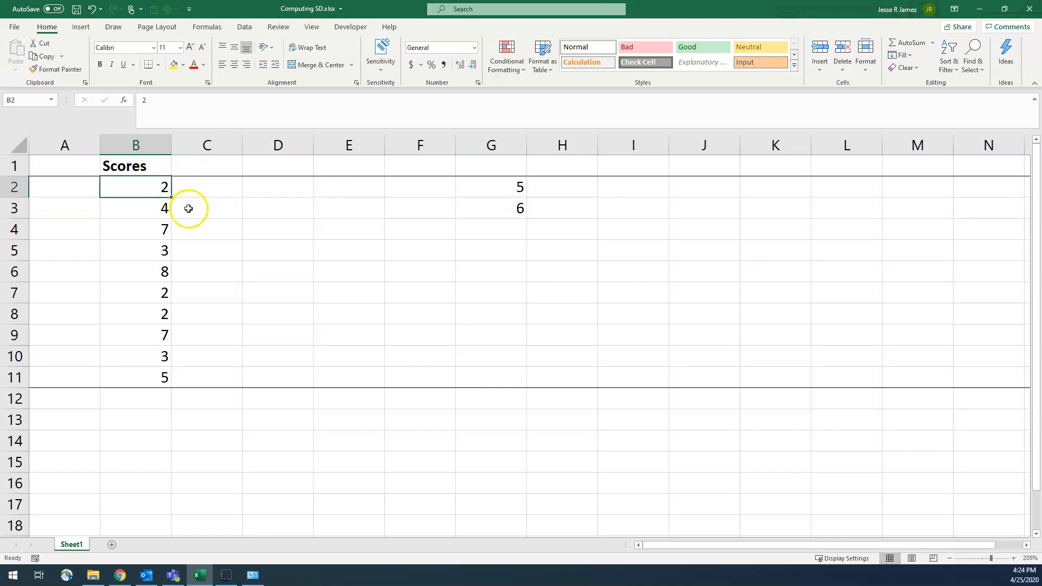
pyautogui.write('1')
# - Clear the two trial formulas from cells G2:G3
pyautogui.click(495, 190)
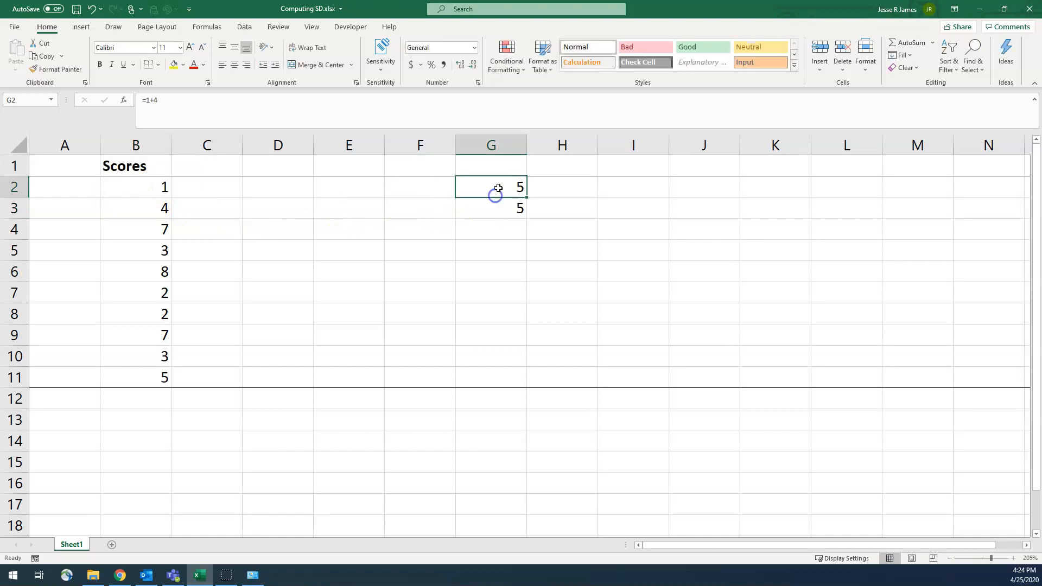
pyautogui.moveTo(489, 186); pyautogui.dragTo(498, 206)
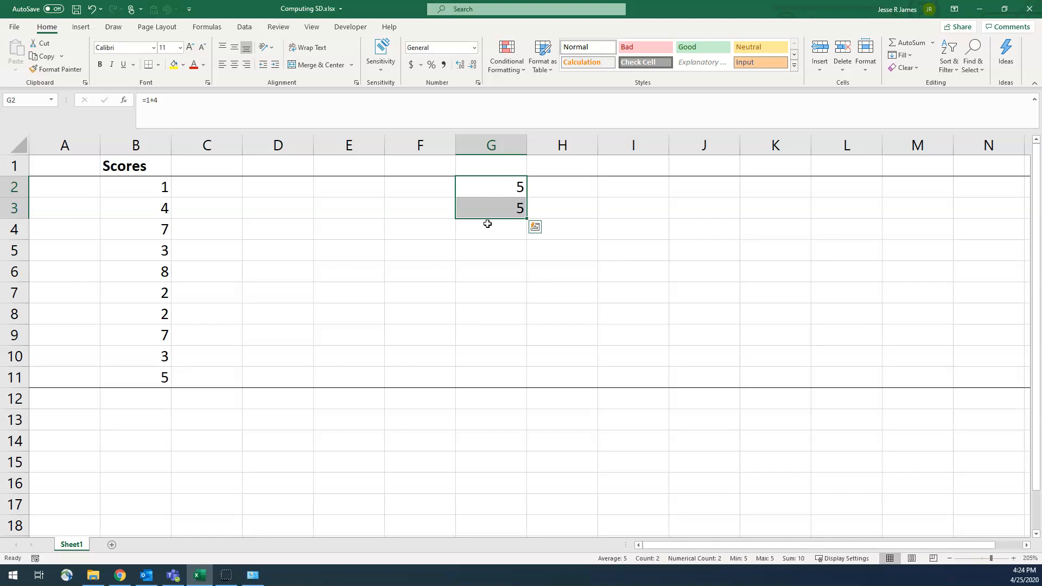
pyautogui.press('Delete')
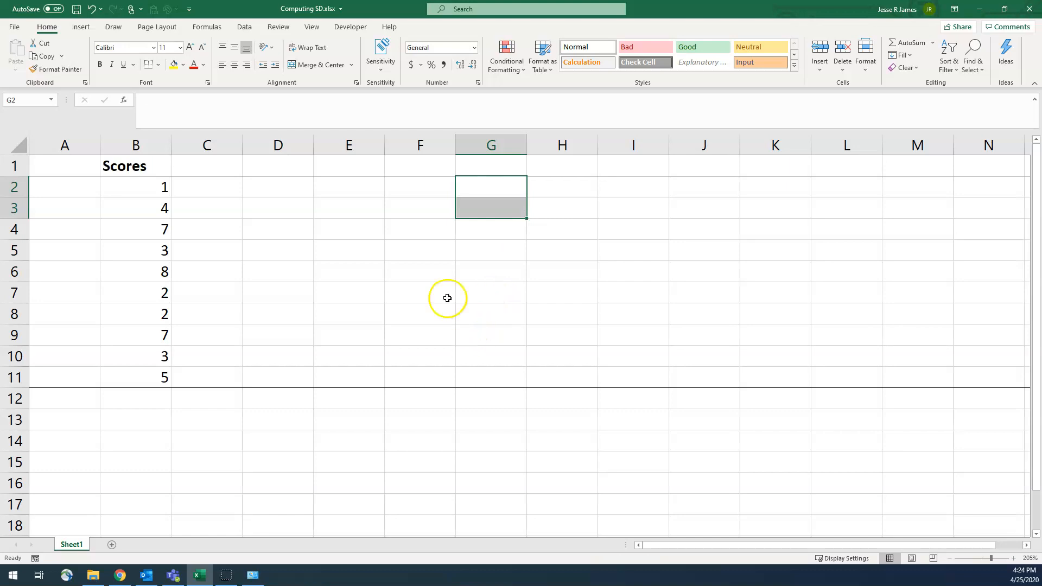
# - Sum the scores in B12 by adding each cell reference individually: =B2+B3+B4+B5+B6+B7+B8+B9+B10+B11
pyautogui.click(139, 397)
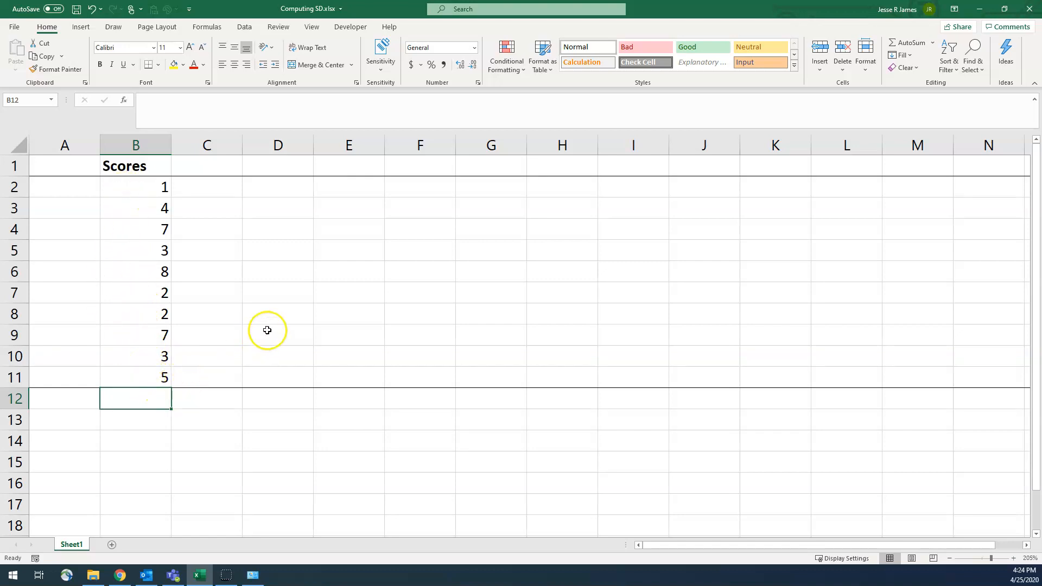
pyautogui.write('=')
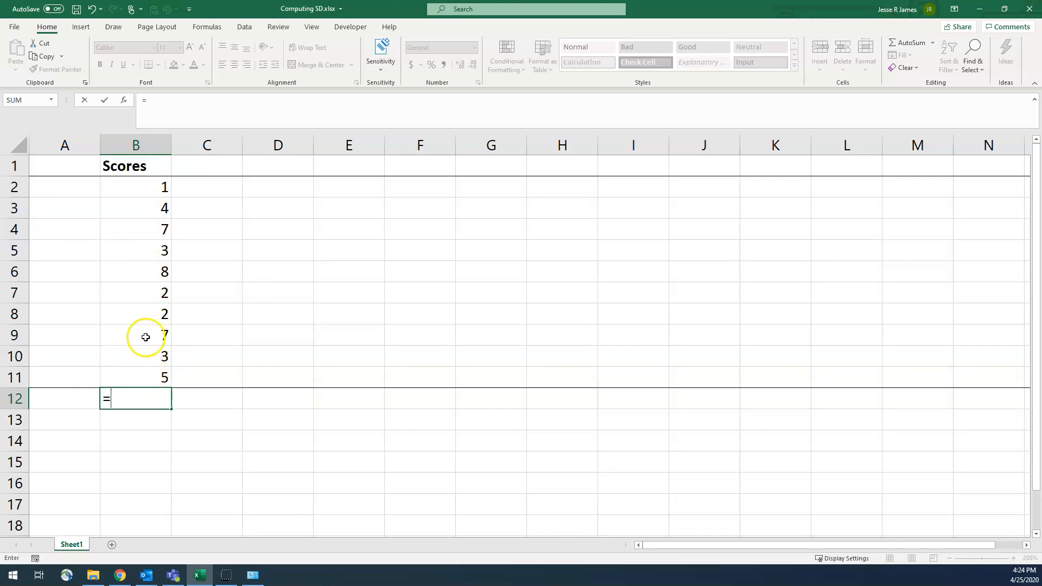
pyautogui.click(145, 188)
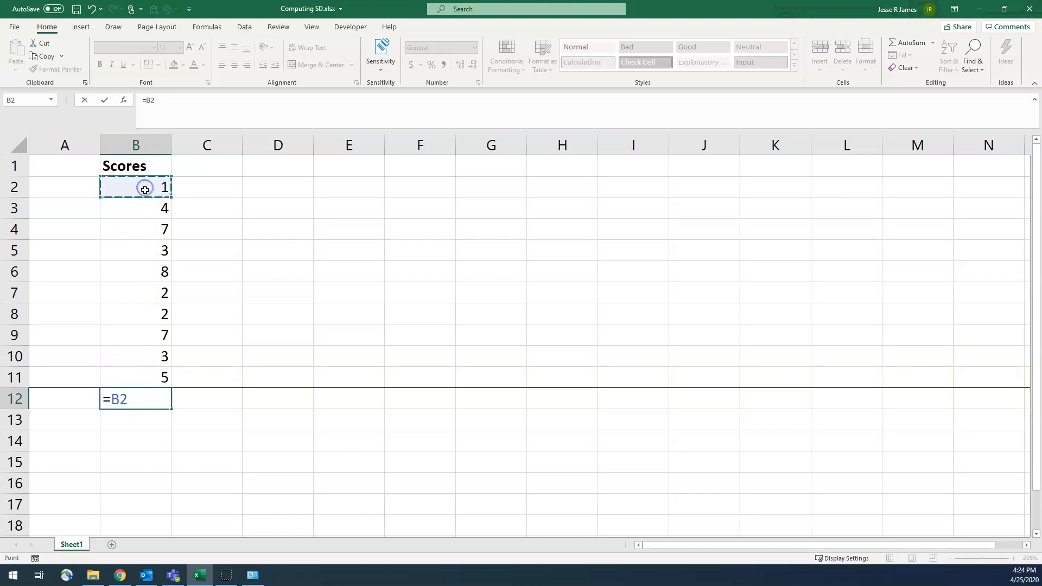
pyautogui.write('+')
pyautogui.click(144, 208)
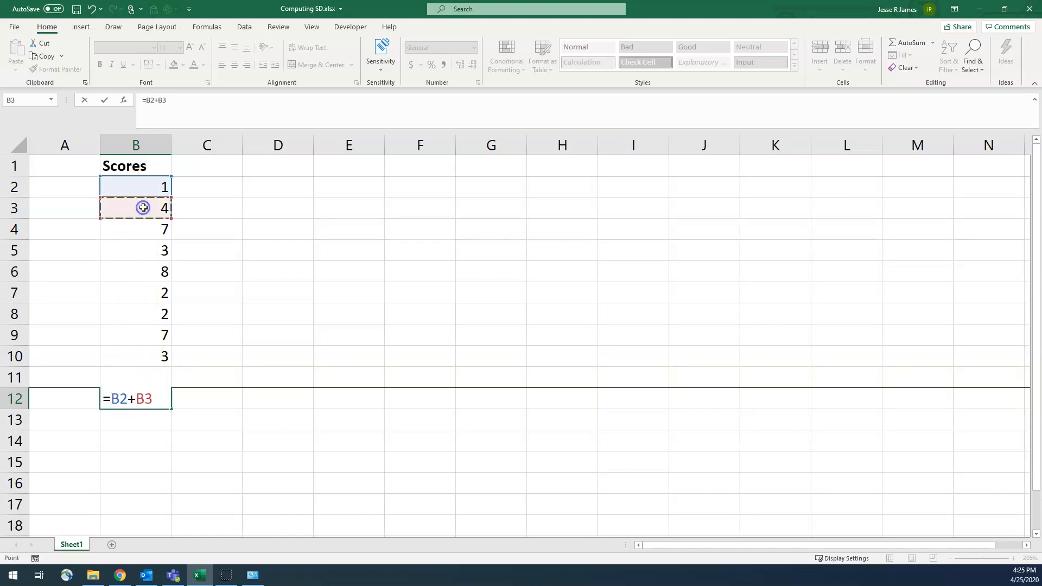
pyautogui.write('+')
pyautogui.click(146, 232)
pyautogui.write('+')
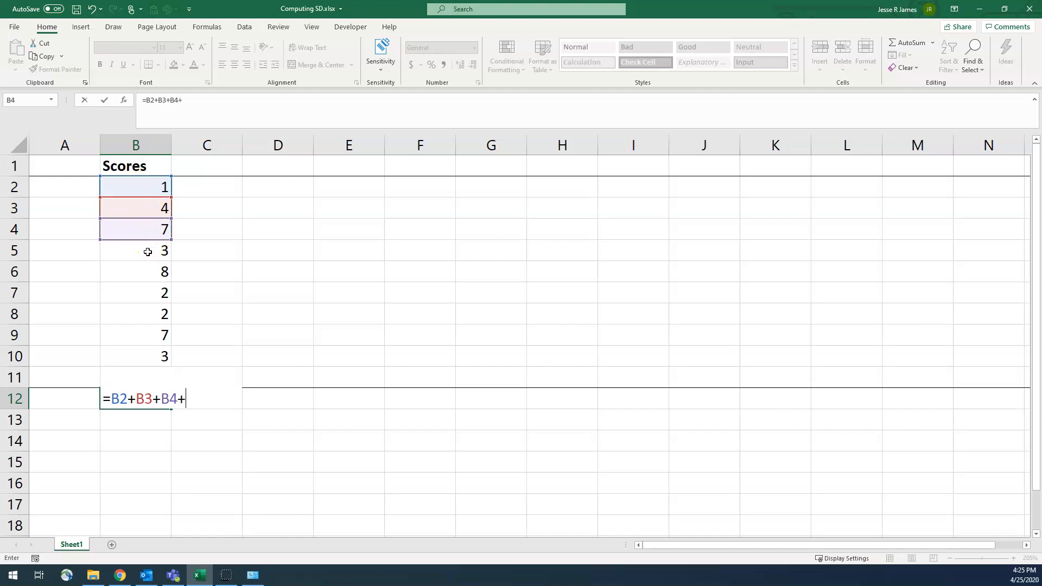
pyautogui.click(148, 251)
pyautogui.write('+')
pyautogui.click(149, 272)
pyautogui.write('+')
pyautogui.click(150, 294)
pyautogui.write('+')
pyautogui.click(151, 318)
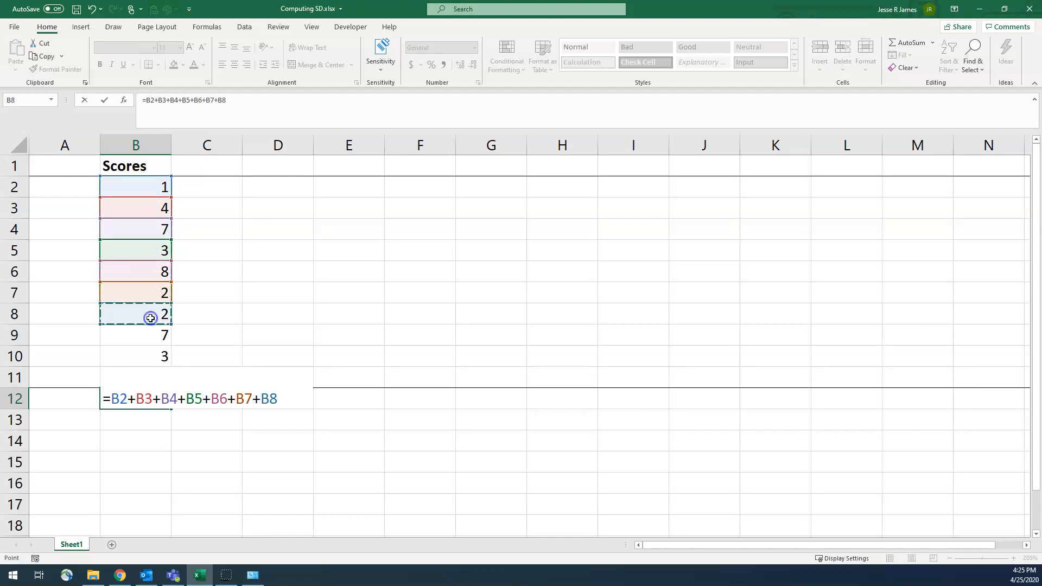
pyautogui.write('+')
pyautogui.click(149, 335)
pyautogui.write('+')
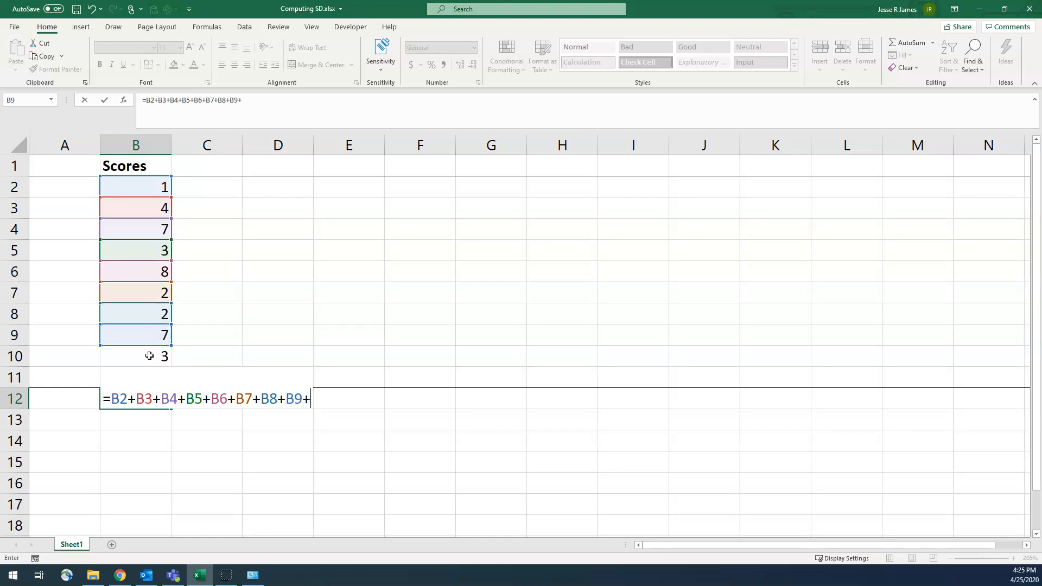
pyautogui.click(149, 354)
pyautogui.write('+')
pyautogui.click(86, 377)
pyautogui.press('Right')
pyautogui.press('Return')
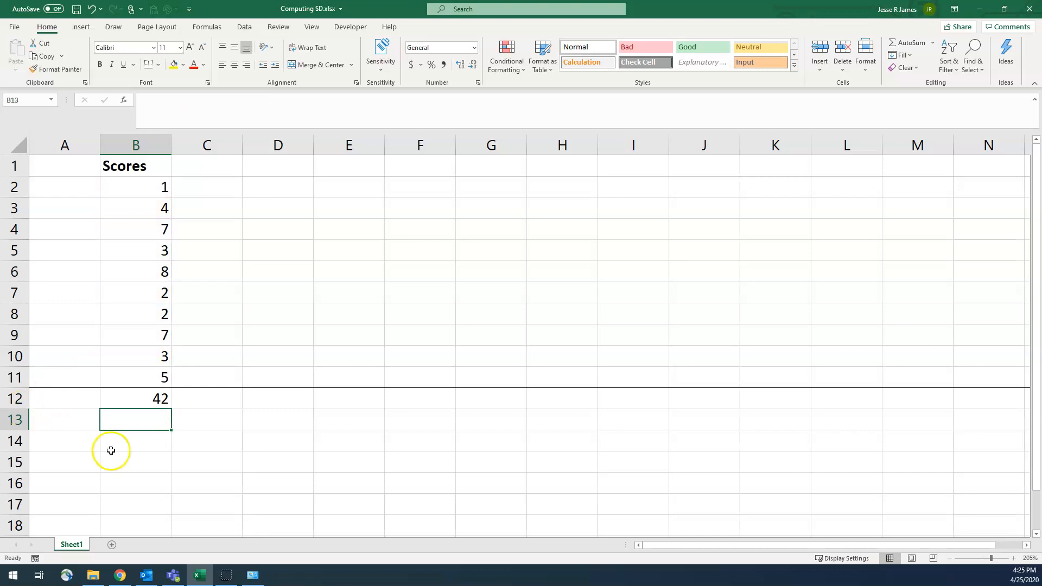
# - Turn the B12 formula into a mean by enclosing the added cell references in parentheses and dividing by 10
pyautogui.click(152, 404)
pyautogui.click(286, 105)
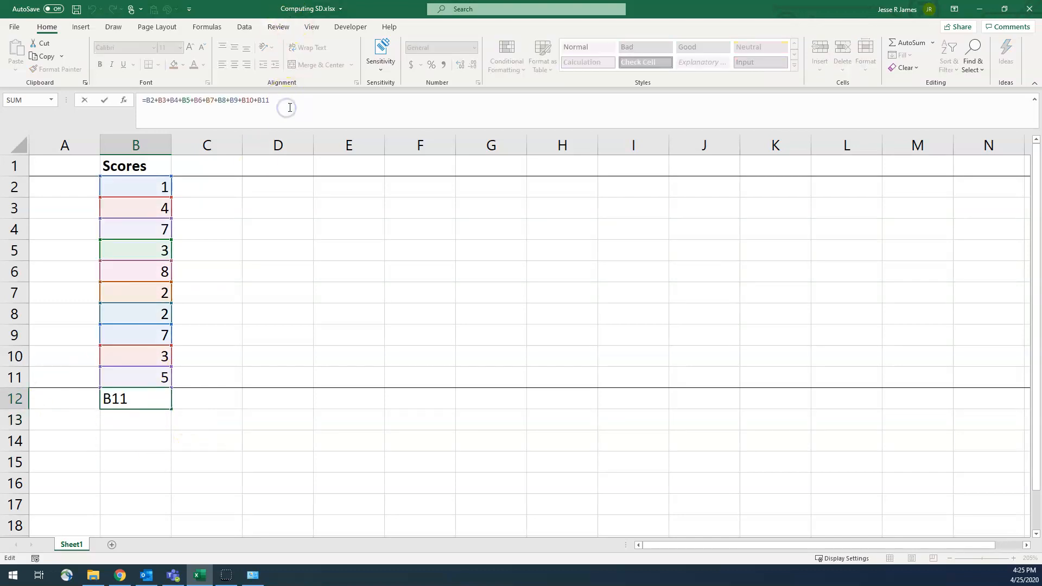
pyautogui.click(146, 100)
pyautogui.write('(')
pyautogui.click(304, 102)
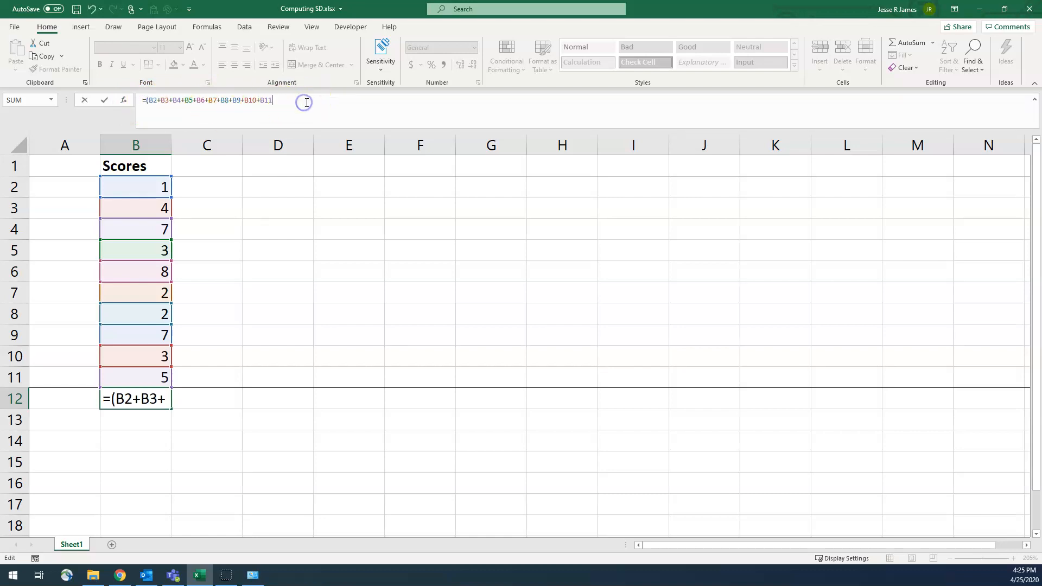
pyautogui.write(')/10')
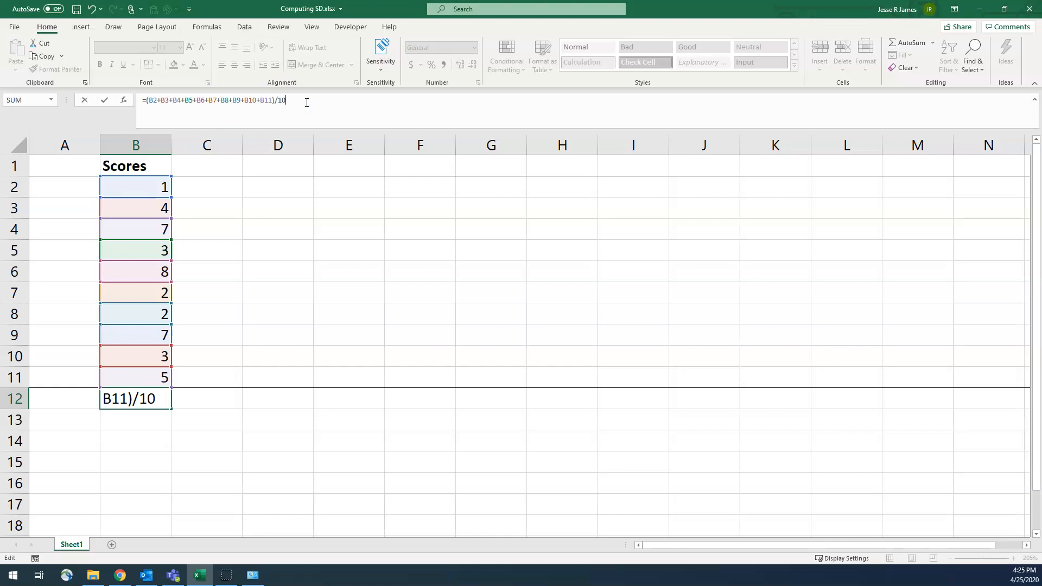
pyautogui.press('Return')
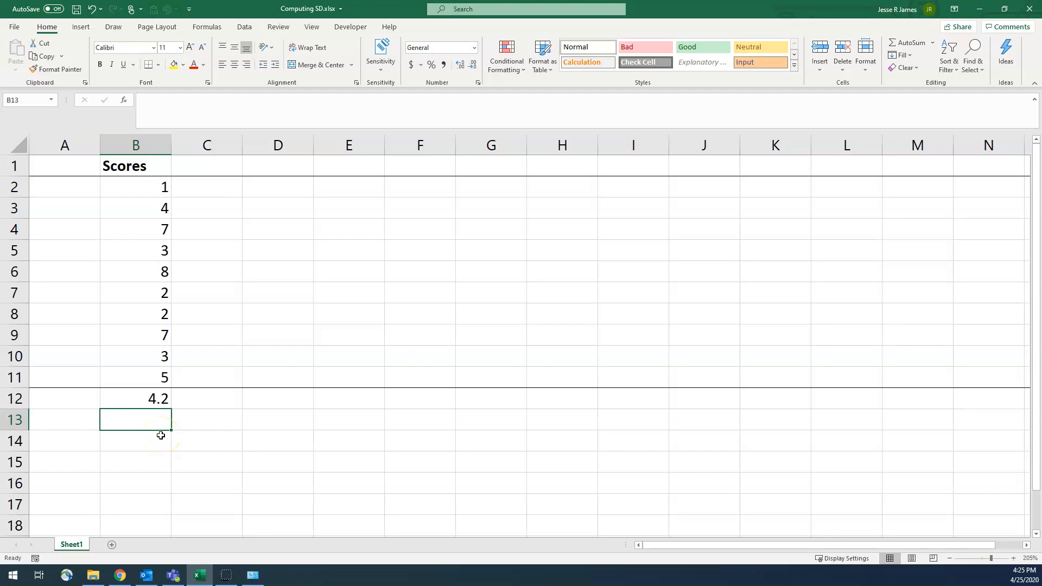
# - Enter the formula =SUM(B2:B11) in B13 to total the scores with the SUM function
pyautogui.write('=')
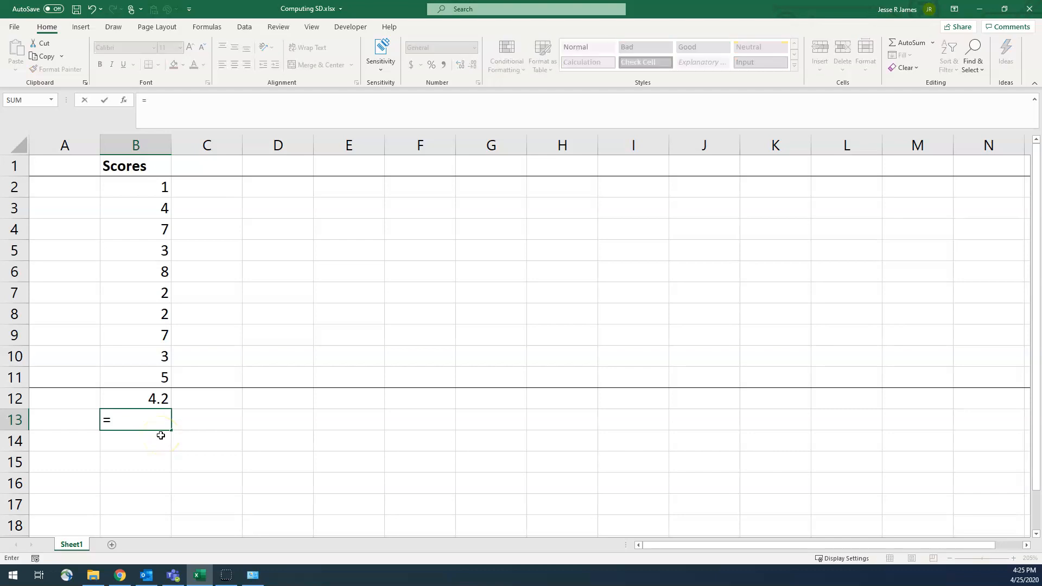
pyautogui.write('SUM')
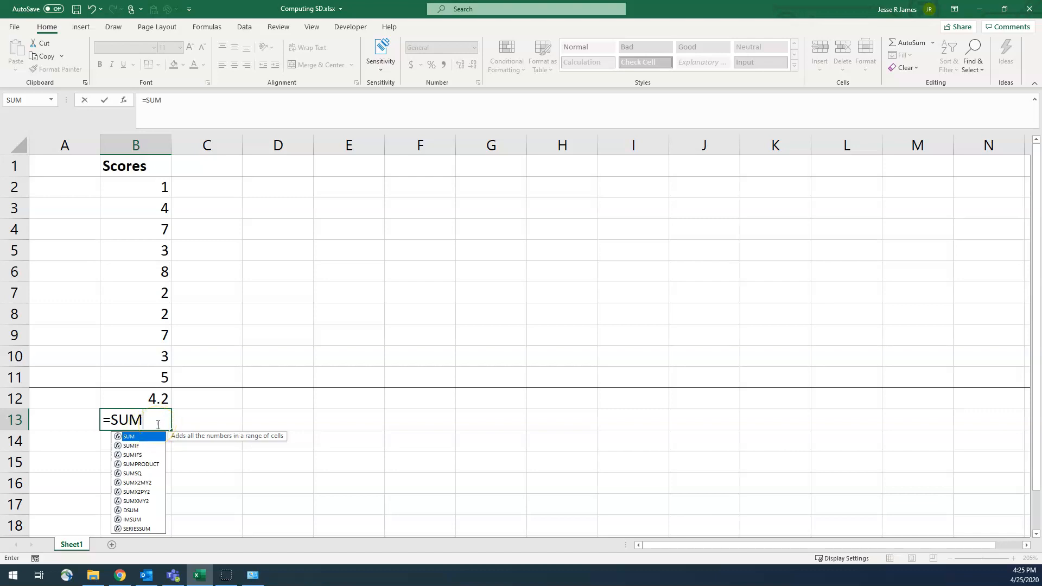
pyautogui.write('(')
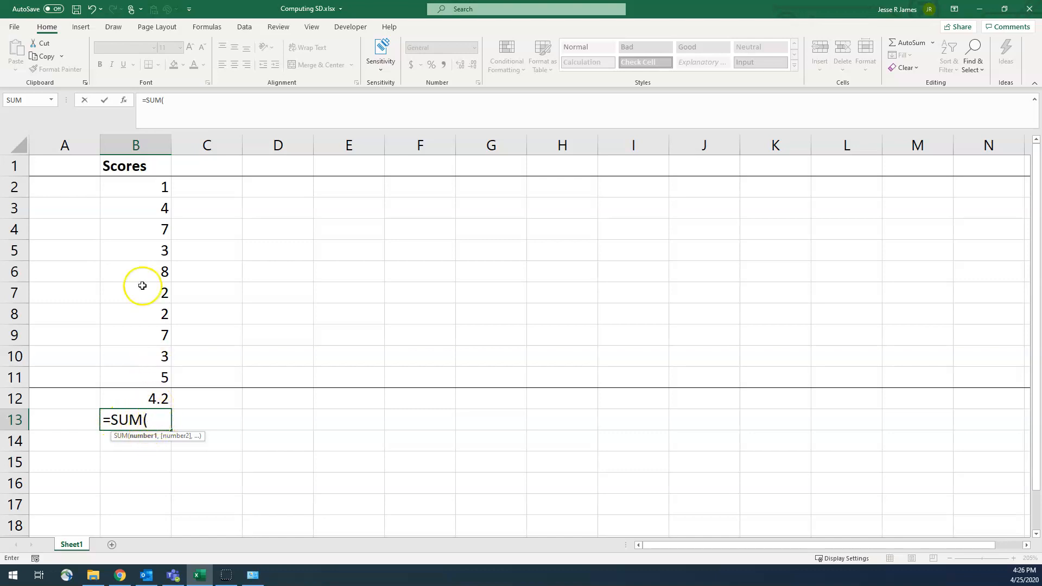
pyautogui.moveTo(150, 185); pyautogui.dragTo(159, 373)
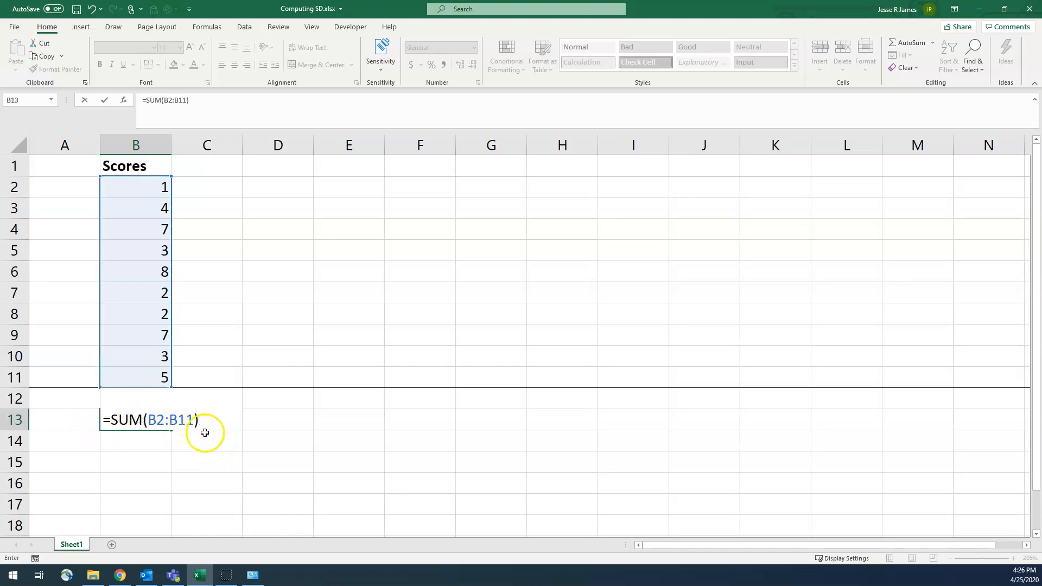
pyautogui.press('Return')
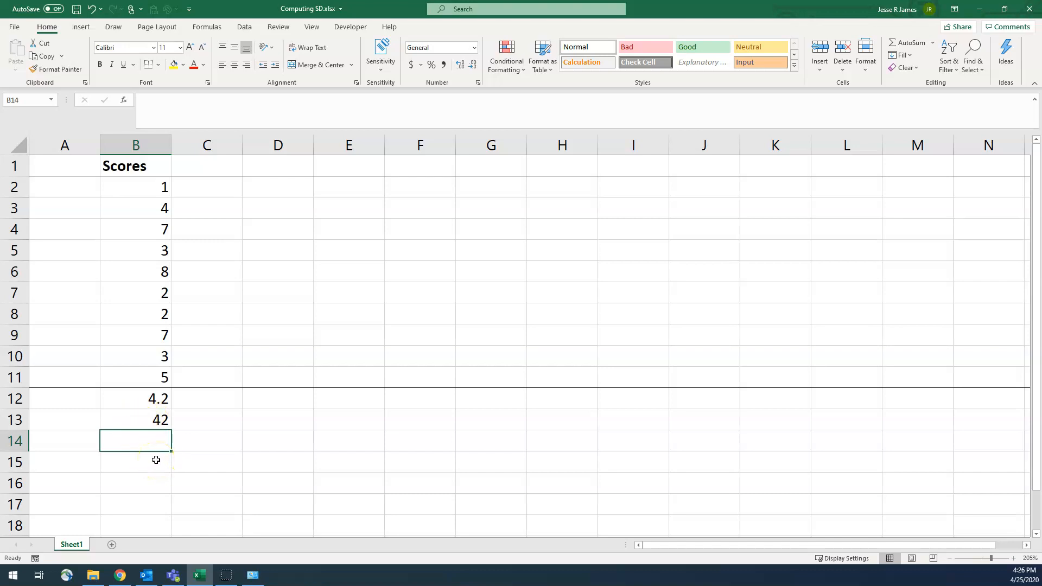
# - Enter the formula =SUM(B2:B11)/10 in B14 to compute the mean from the SUM function
pyautogui.write('=SUM(')
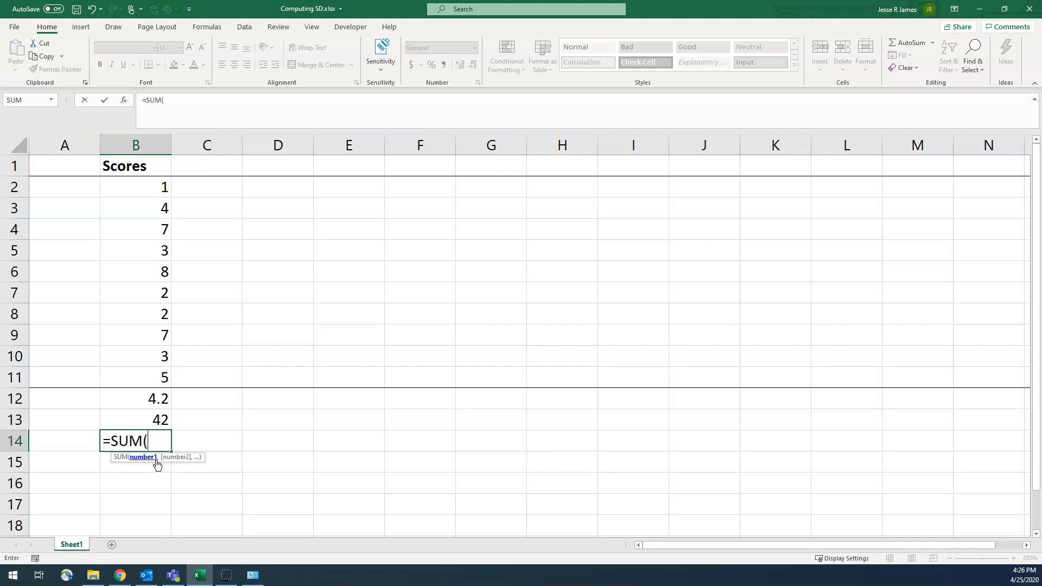
pyautogui.moveTo(142, 186); pyautogui.dragTo(162, 372)
pyautogui.write(')/10')
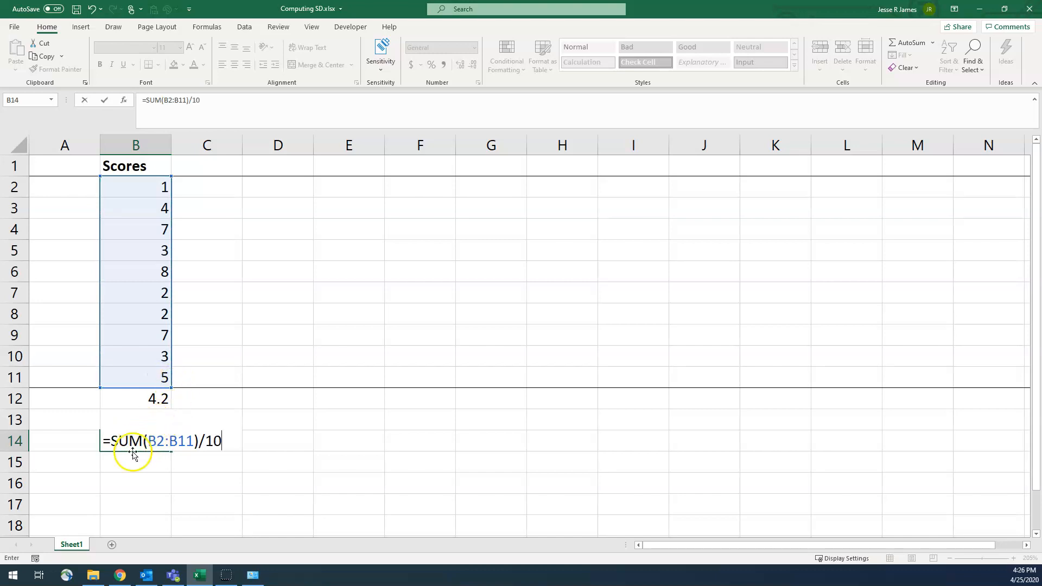
pyautogui.press('Return')
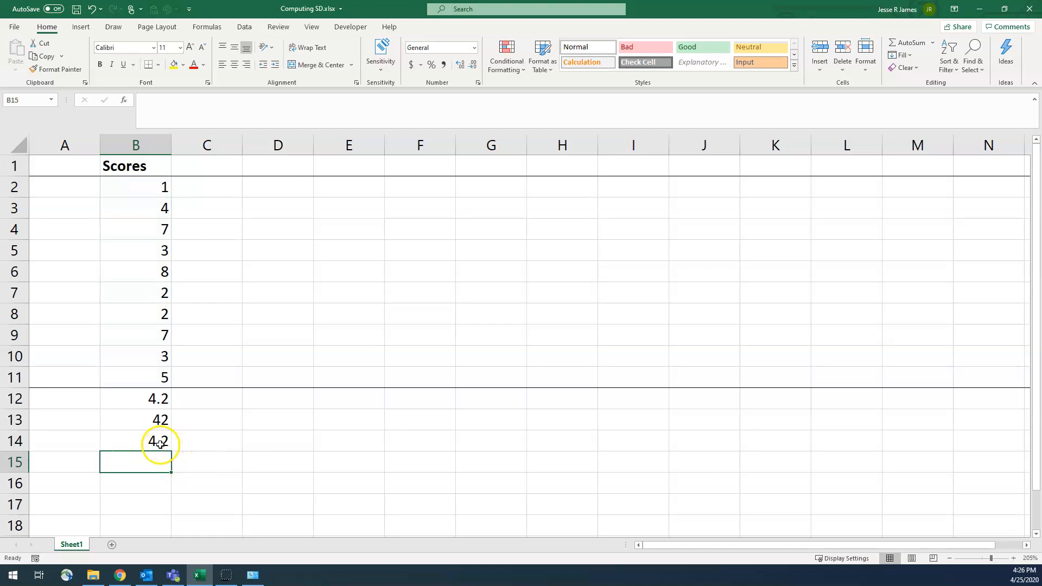
# - Check the mean formulas in B12 and B14, and enter =AVERAGE(B2:B11) in B15
pyautogui.click(141, 402)
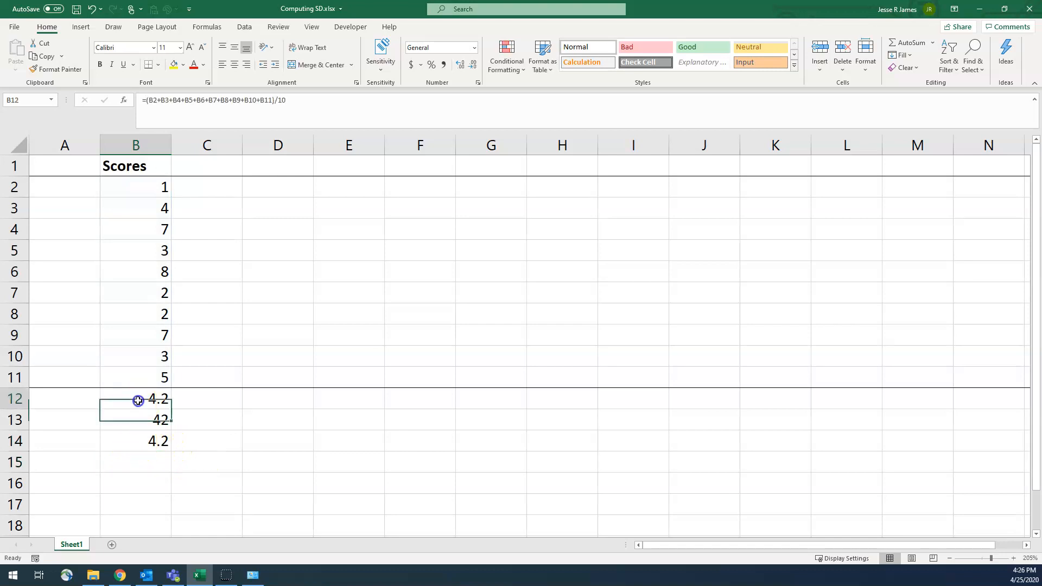
pyautogui.click(140, 442)
pyautogui.click(143, 464)
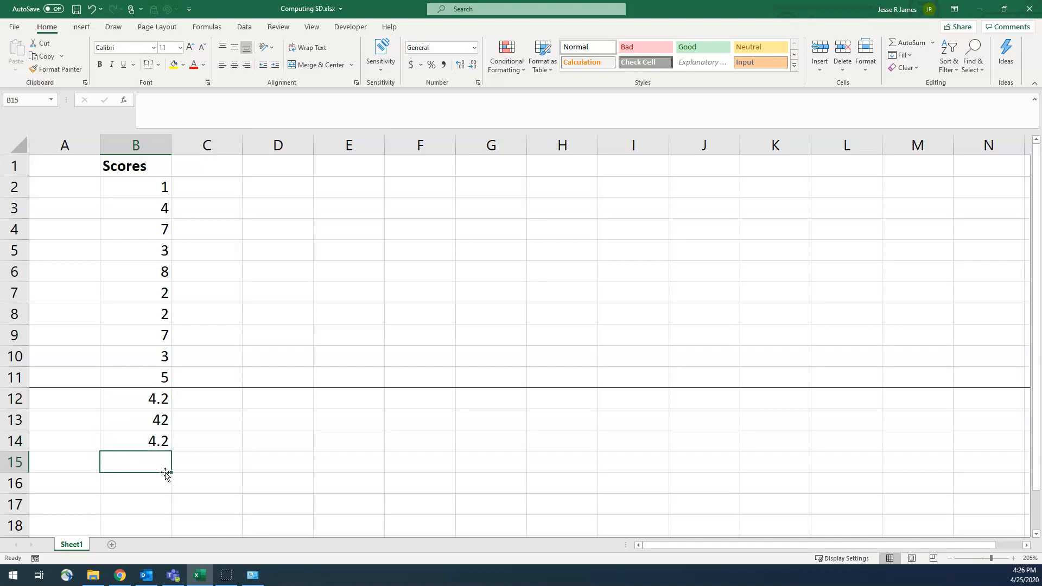
pyautogui.write('=AVERAGE(')
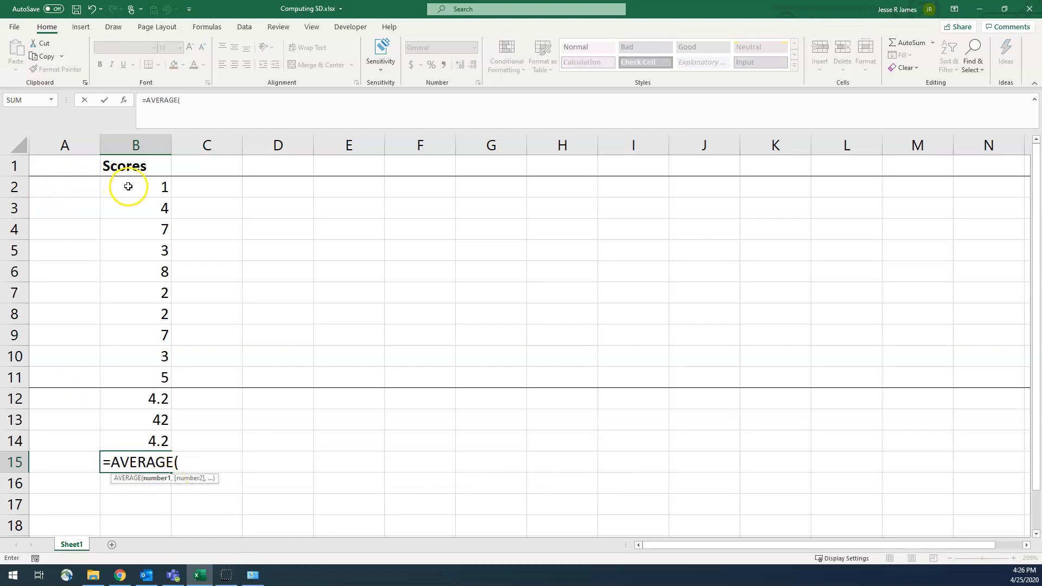
pyautogui.moveTo(140, 181); pyautogui.dragTo(142, 369)
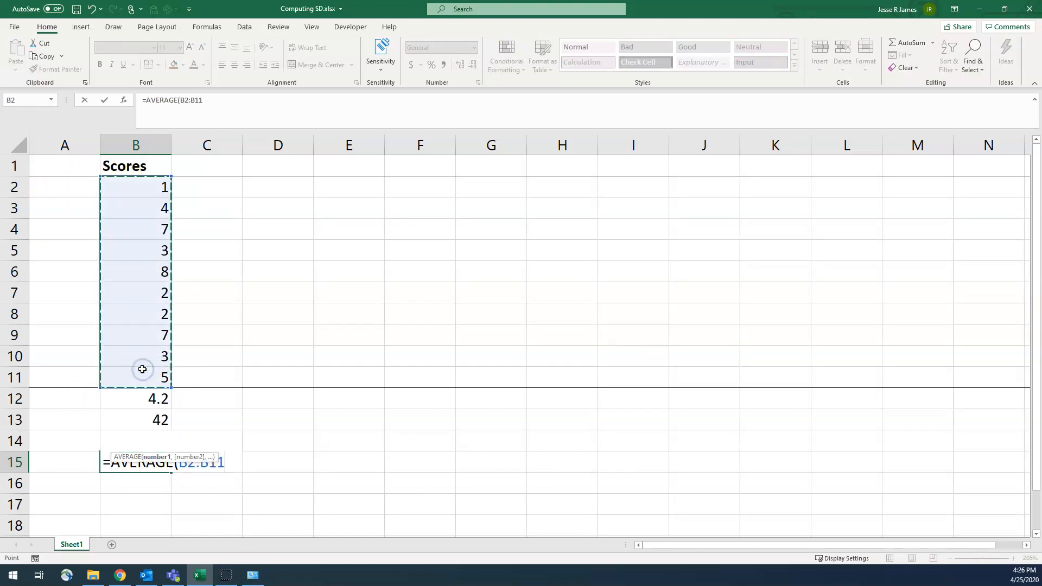
pyautogui.write(')')
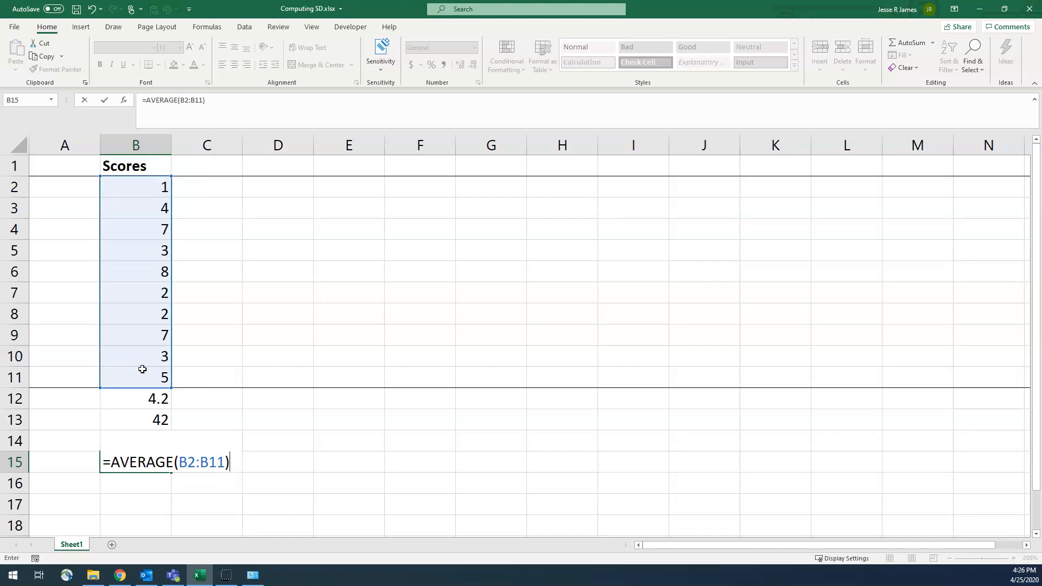
pyautogui.press('Return')
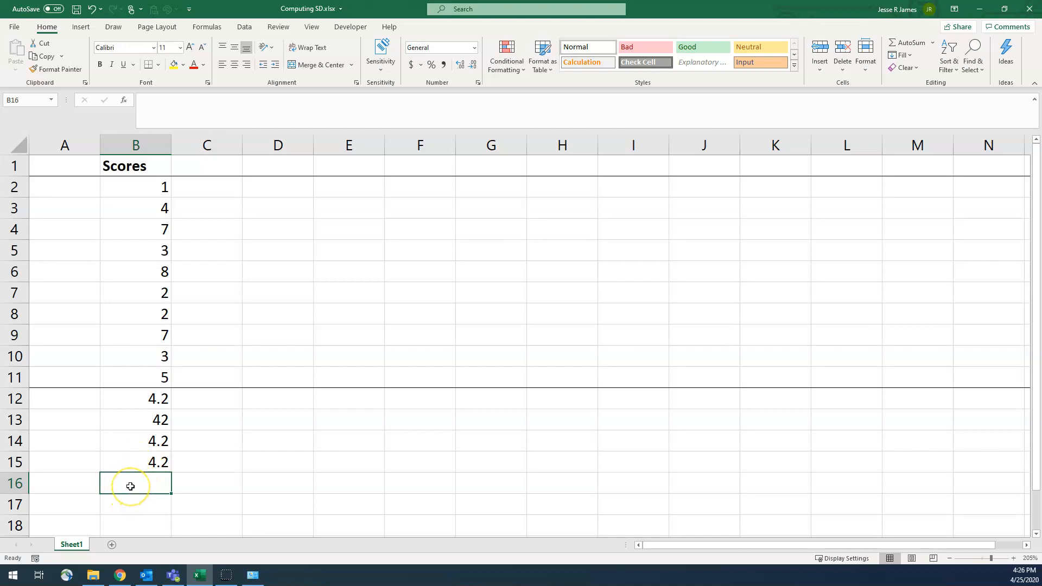
# - Enter the formula =MEDIAN(B2:B11) in B16 to compute the median of the scores
pyautogui.write('=MEDIAN(')
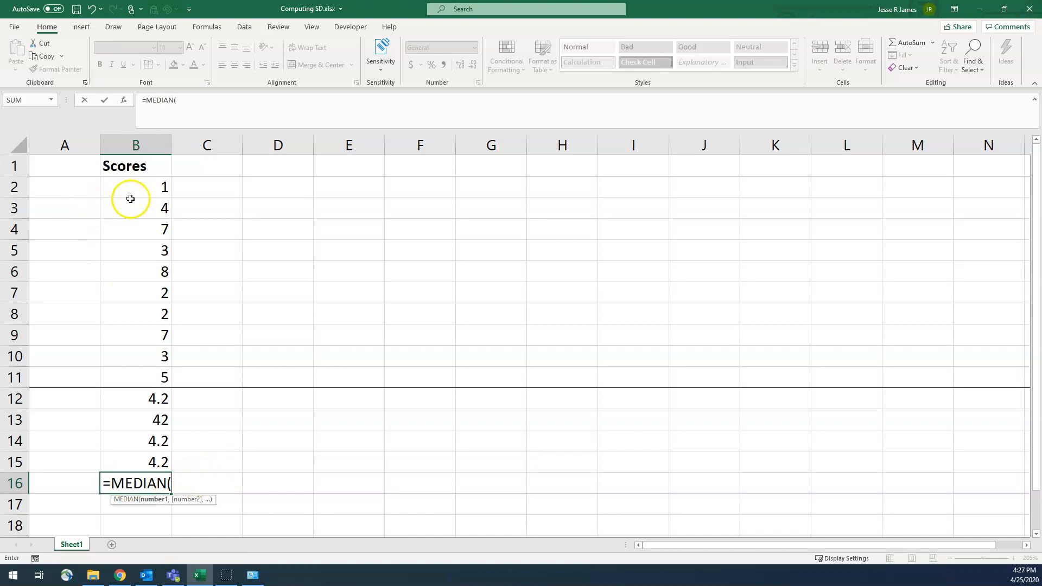
pyautogui.moveTo(140, 187); pyautogui.dragTo(136, 379)
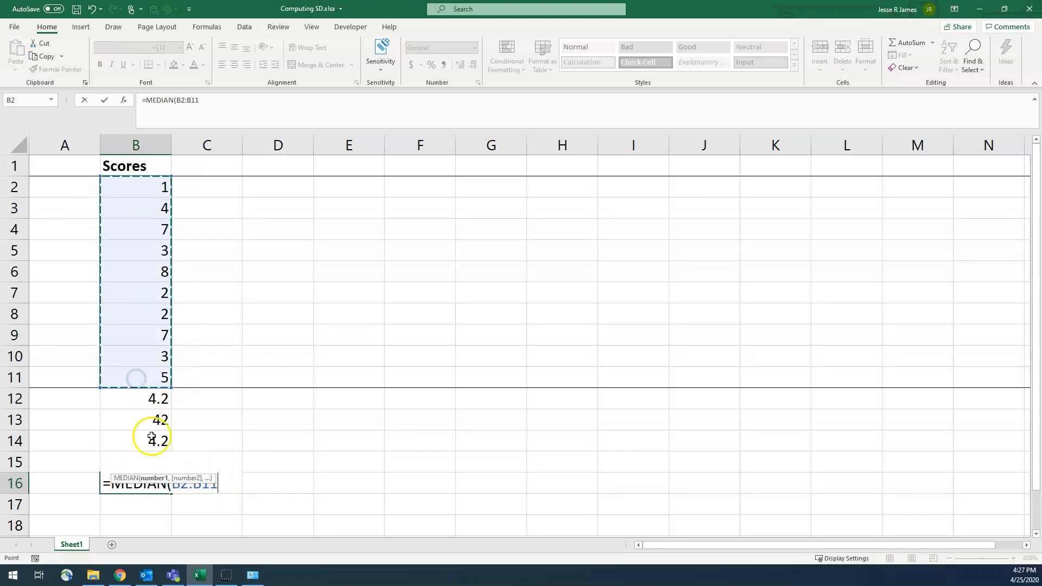
pyautogui.write(')')
pyautogui.press('Return')
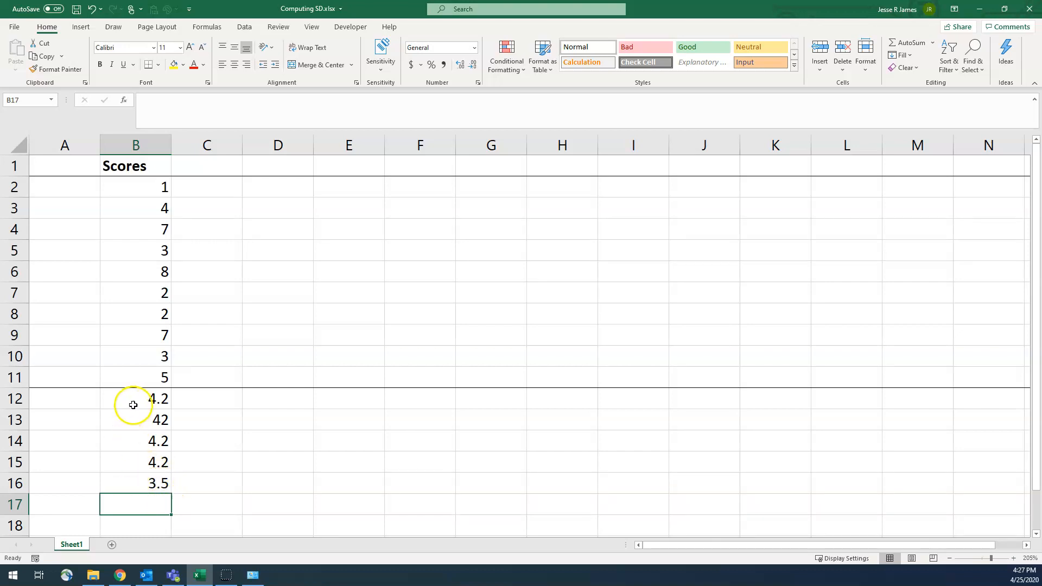
# - Clear the trial formulas from B12:B16 and enter =AVERAGE(B2:B11) in B12 as the mean of the scores
pyautogui.moveTo(132, 400); pyautogui.dragTo(145, 483)
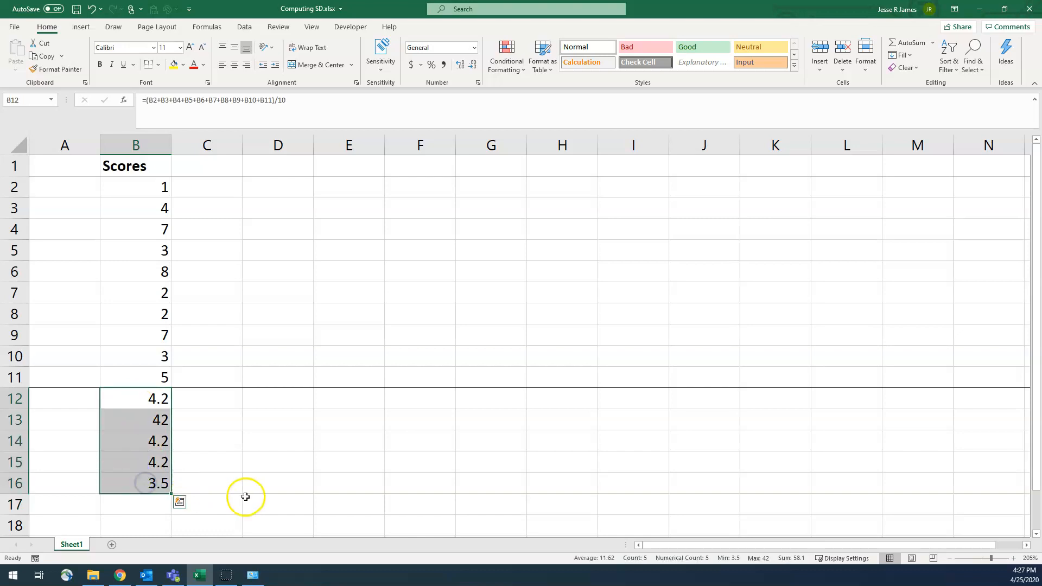
pyautogui.press('Delete')
pyautogui.click(145, 397)
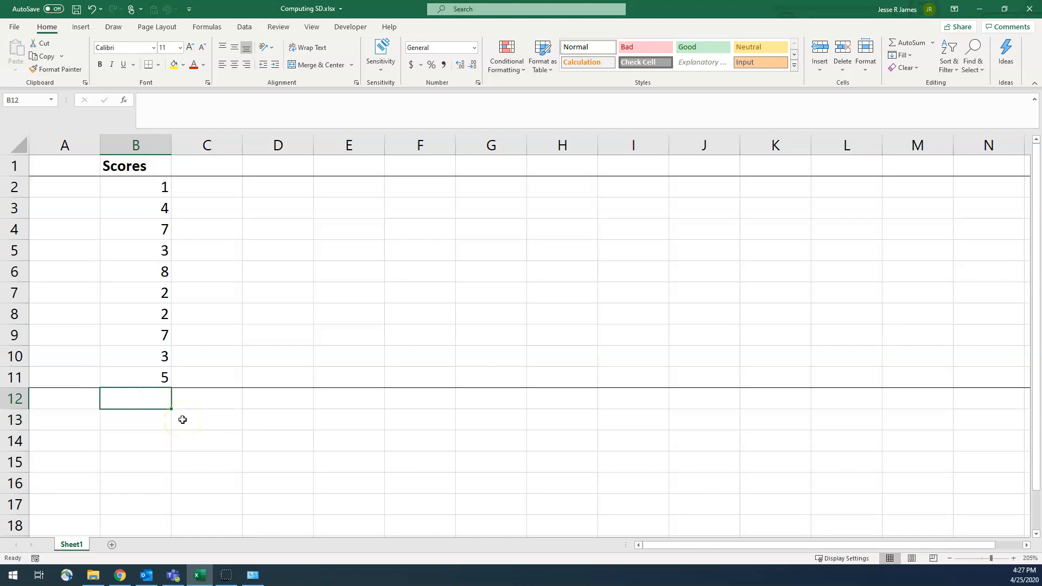
pyautogui.write('=AVERAGE(')
pyautogui.press('Up')
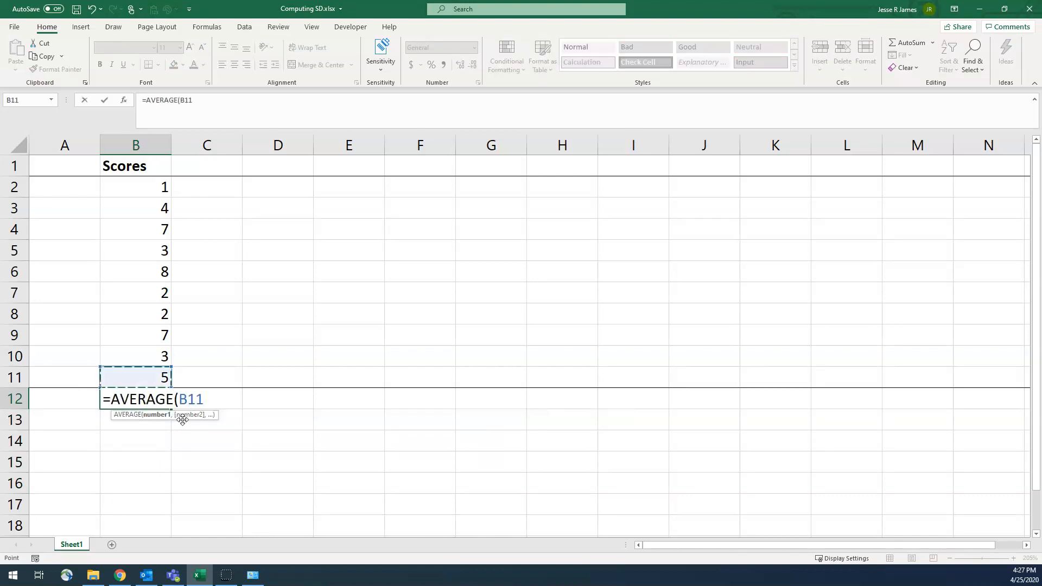
pyautogui.hotkey('shift', 'Up')
pyautogui.hotkey('shift', 'Up')
pyautogui.hotkey('shift', 'Up')
pyautogui.hotkey('shift', 'Up')
pyautogui.hotkey('shift', 'Up')
pyautogui.hotkey('shift', 'Up')
pyautogui.hotkey('shift', 'Up')
pyautogui.hotkey('shift', 'Up')
pyautogui.hotkey('shift', 'Up')
pyautogui.write(')')
pyautogui.press('Return')
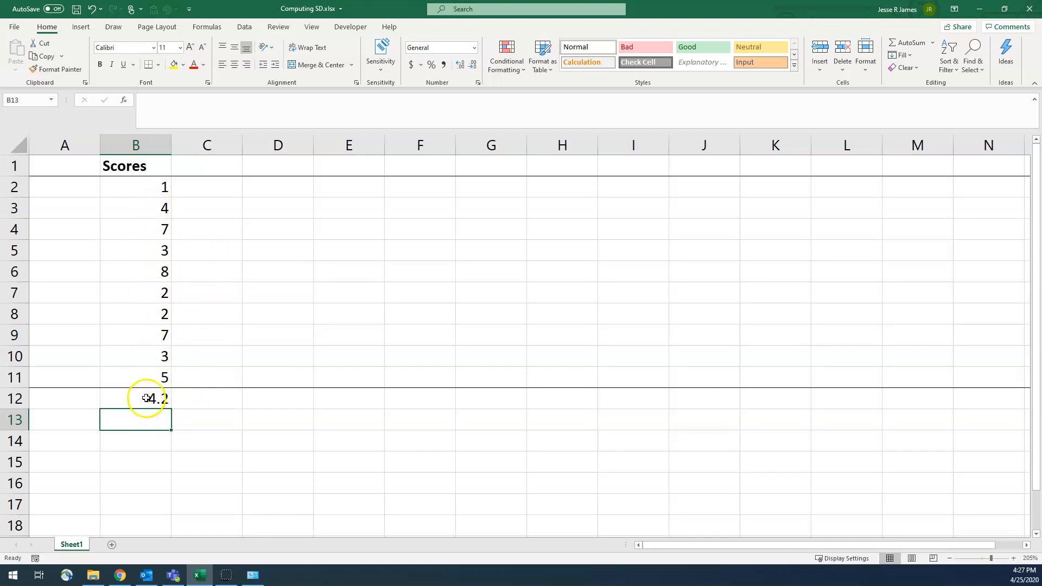
# - Enter the formula =B2-B12 in C2 to compute the first score's deviation from the mean
pyautogui.click(212, 188)
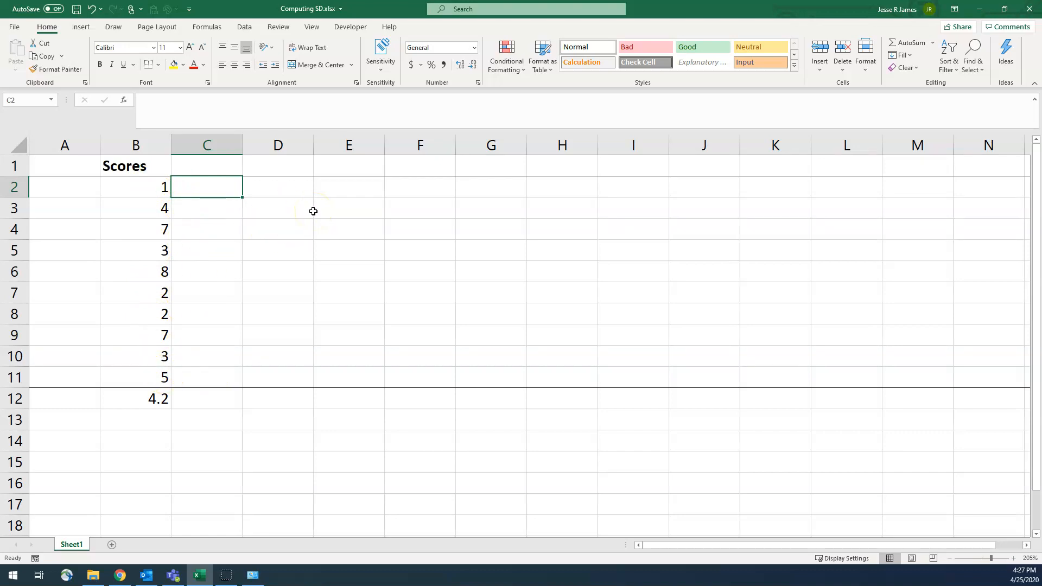
pyautogui.write('=')
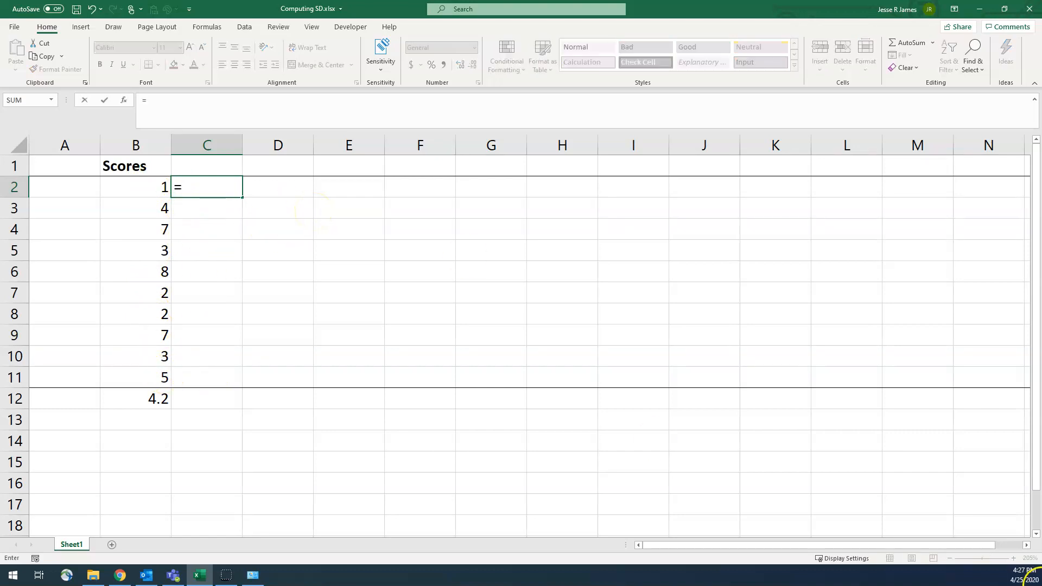
pyautogui.click(141, 186)
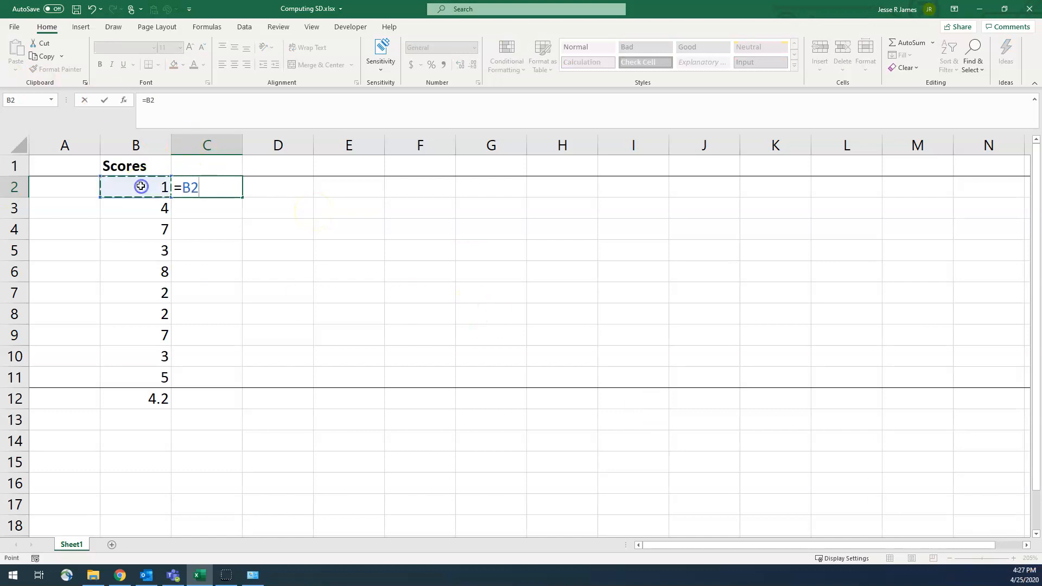
pyautogui.write('-')
pyautogui.click(141, 398)
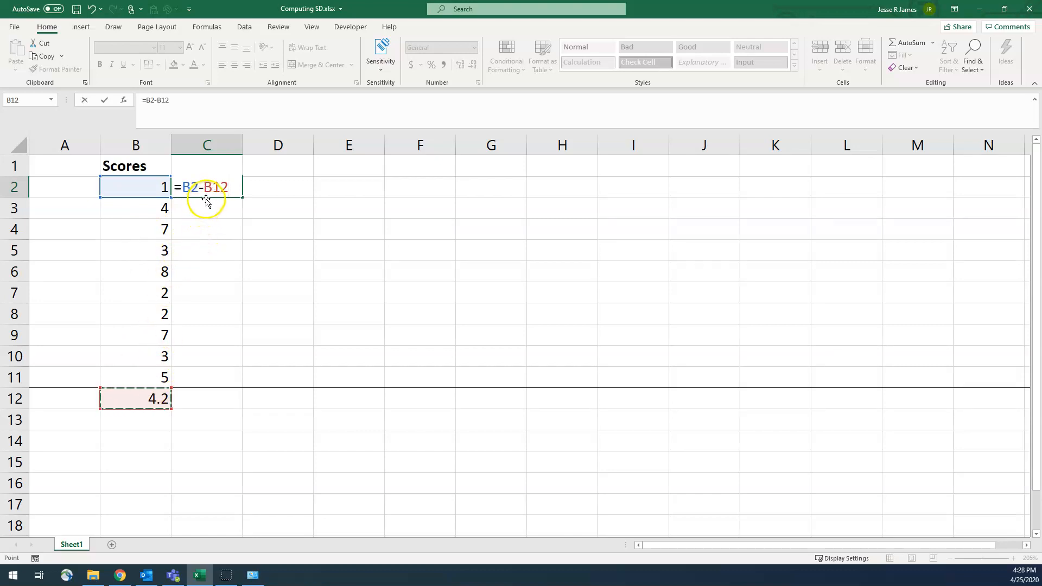
pyautogui.press('Return')
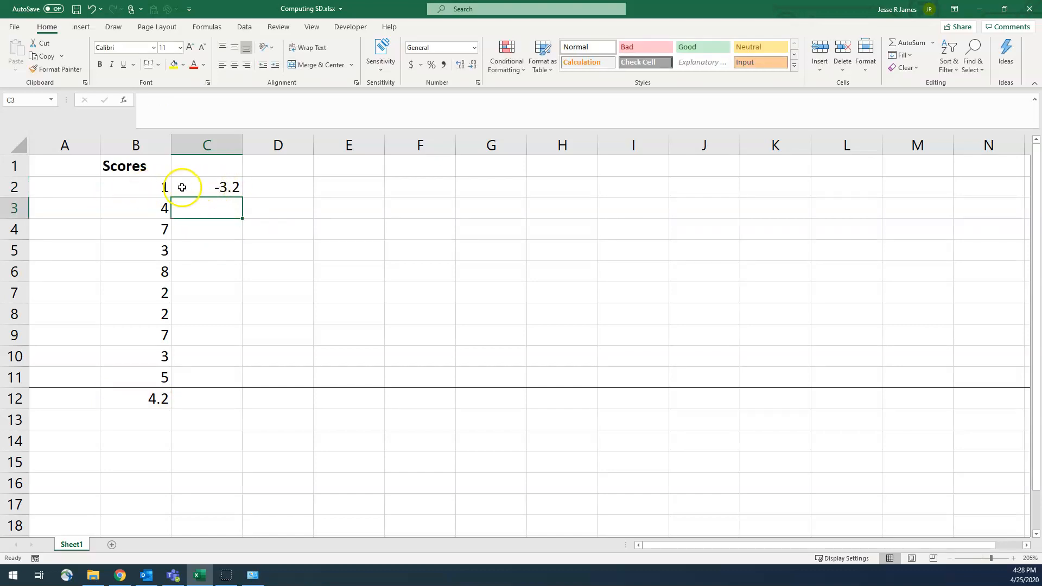
# - Fill the deviation formula from C2 down to C3 and inspect the copied formula in C3
pyautogui.click(223, 191)
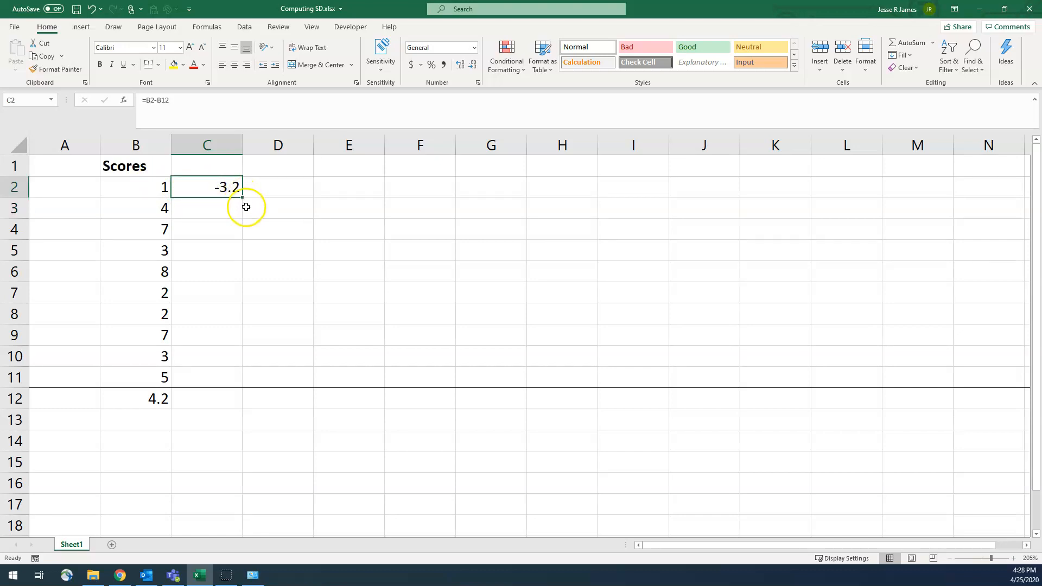
pyautogui.moveTo(242, 199); pyautogui.dragTo(242, 219)
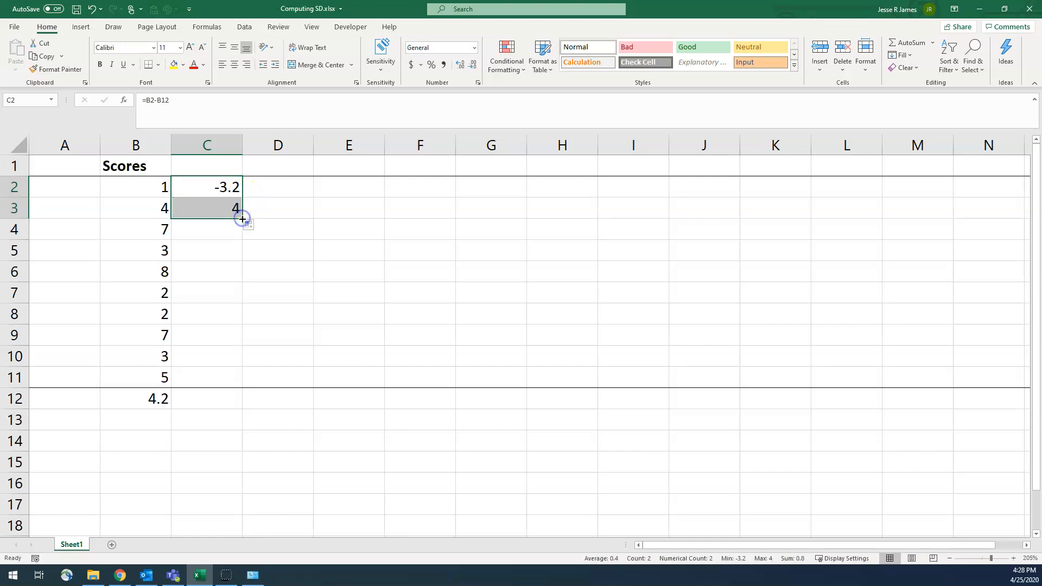
pyautogui.click(216, 210)
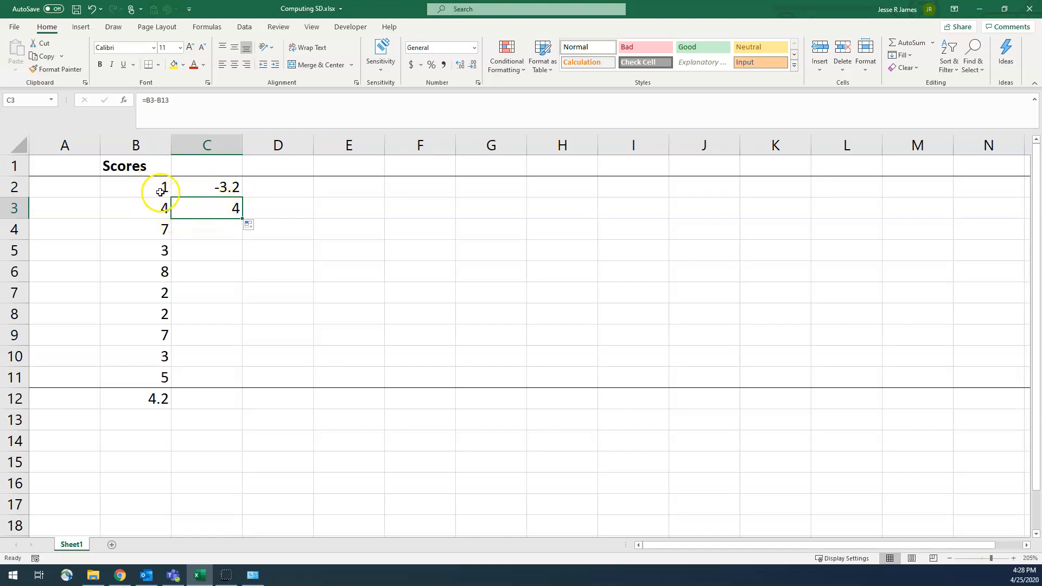
# - Compare the formulas in C2 and C3 with the cells they reference: B2 and B12, B3 and B13
pyautogui.click(205, 188)
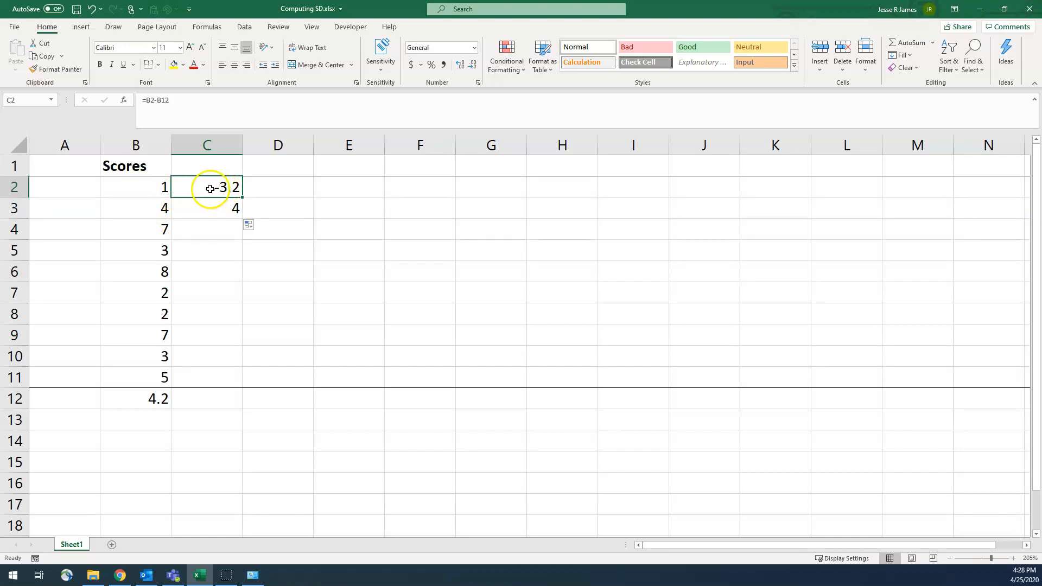
pyautogui.click(150, 188)
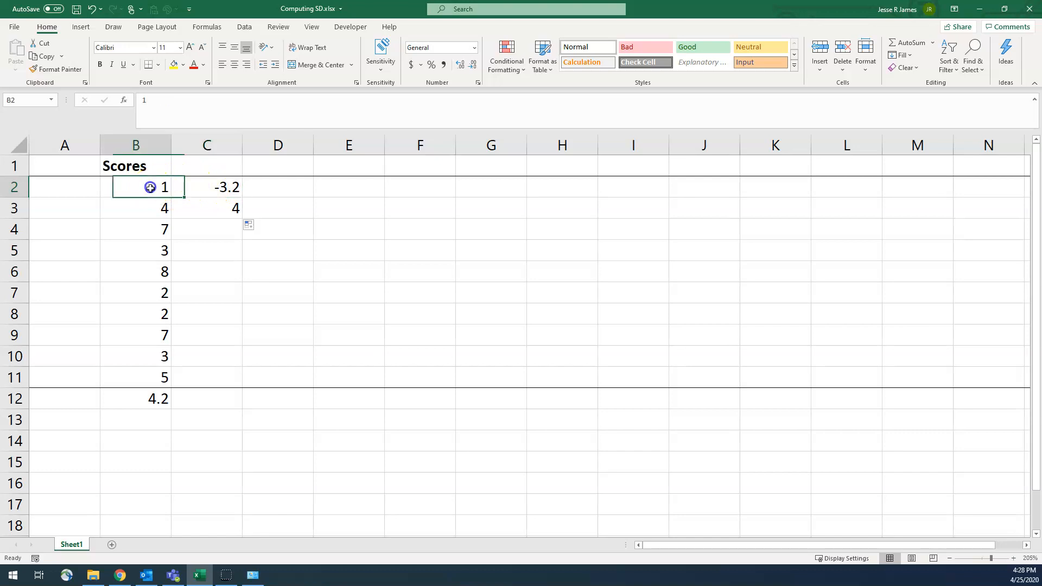
pyautogui.click(146, 397)
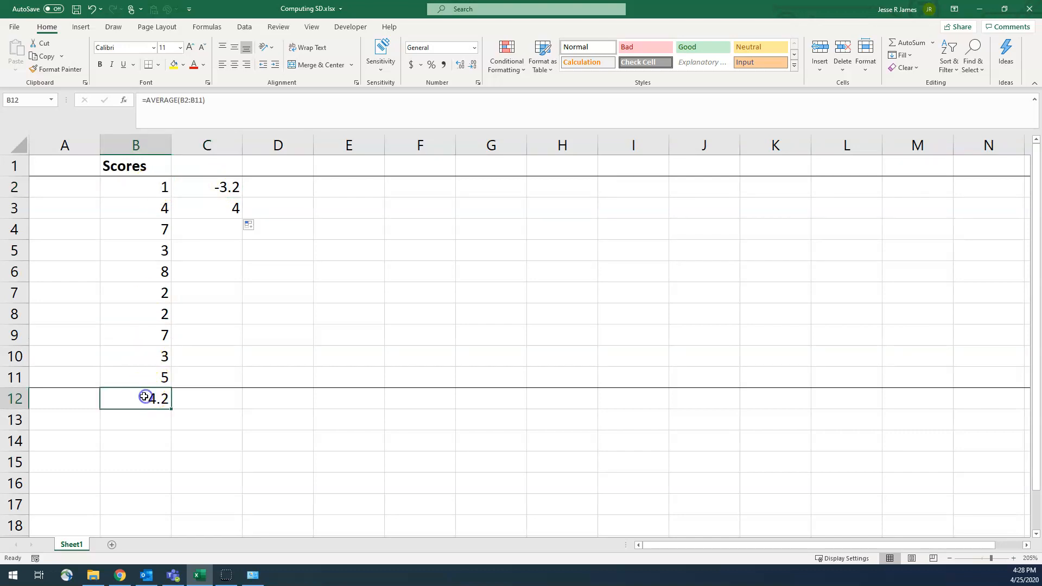
pyautogui.click(221, 208)
pyautogui.click(158, 208)
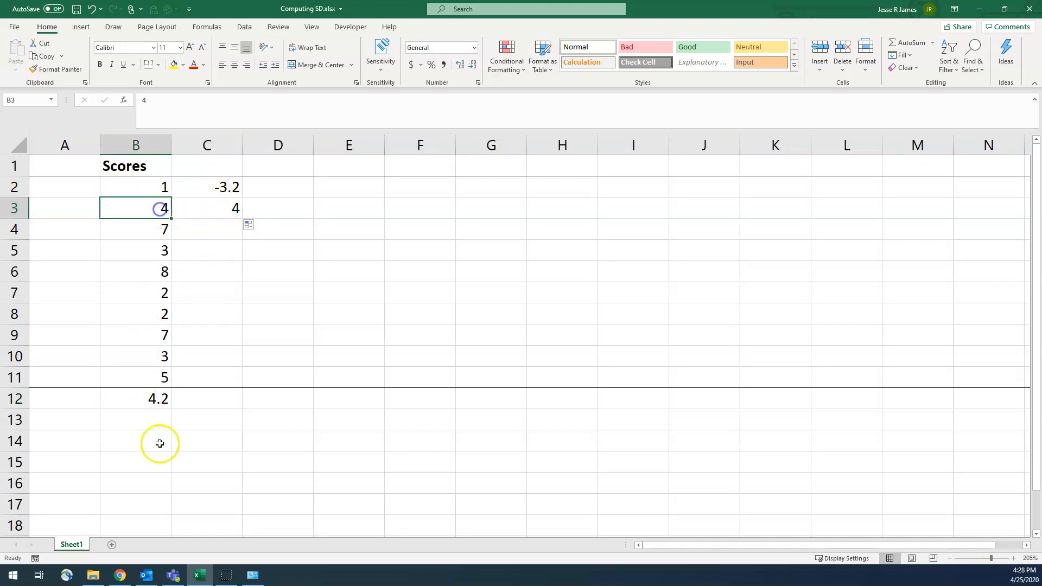
pyautogui.click(153, 425)
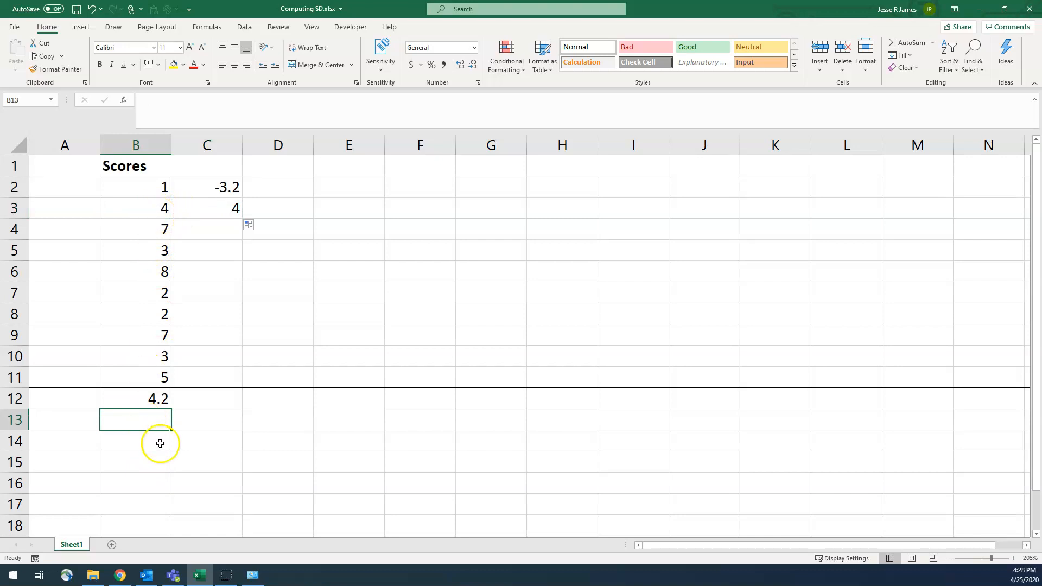
# - Trace how both relative references would shift when filled down, from B2 through the scores and from B12 down to B16
pyautogui.click(153, 190)
pyautogui.click(154, 207)
pyautogui.click(155, 229)
pyautogui.click(155, 248)
pyautogui.click(155, 269)
pyautogui.click(153, 295)
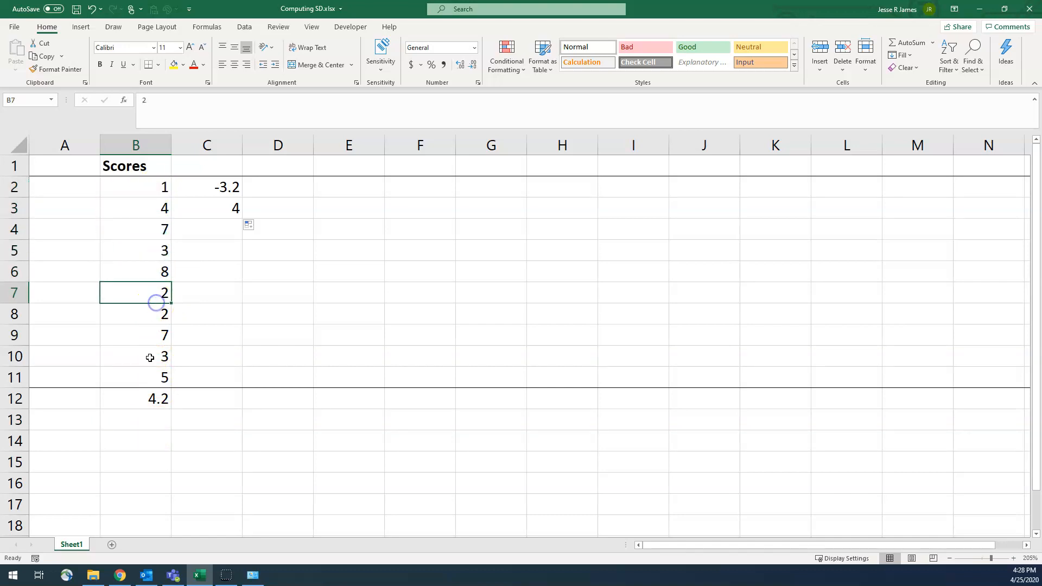
pyautogui.click(148, 398)
pyautogui.click(152, 417)
pyautogui.click(152, 440)
pyautogui.click(152, 462)
pyautogui.click(153, 484)
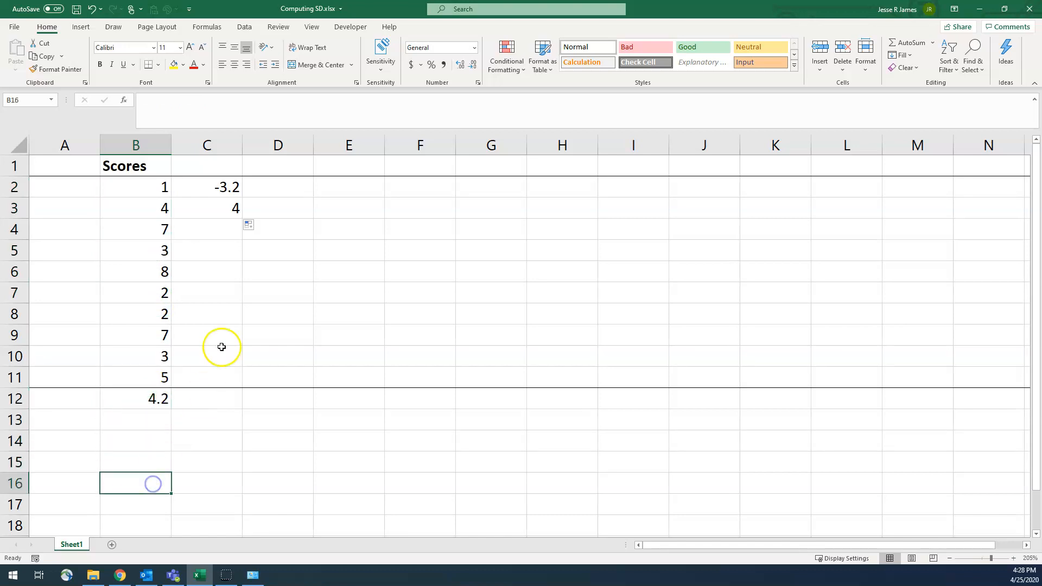
# - Replace the B12 reference in the C2 formula with the fixed value 4.2, making it =B2-4.2
pyautogui.click(212, 189)
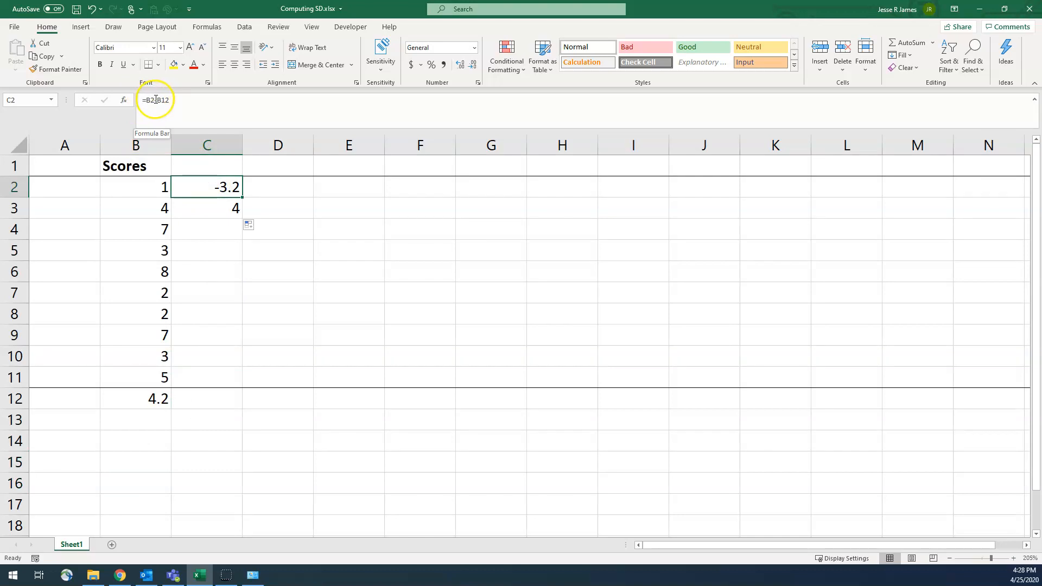
pyautogui.click(174, 100)
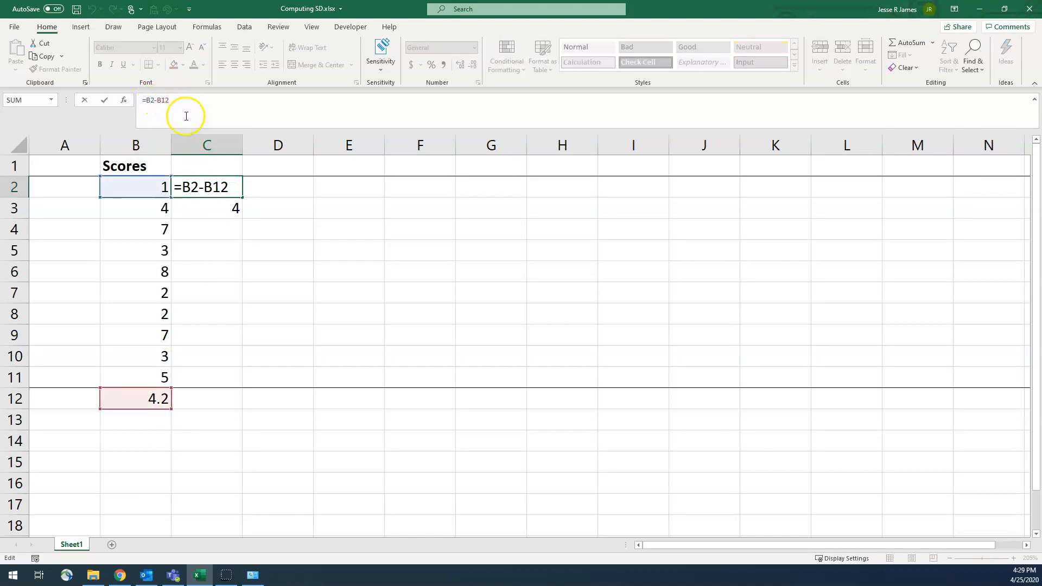
pyautogui.press('BackSpace')
pyautogui.press('BackSpace')
pyautogui.press('BackSpace')
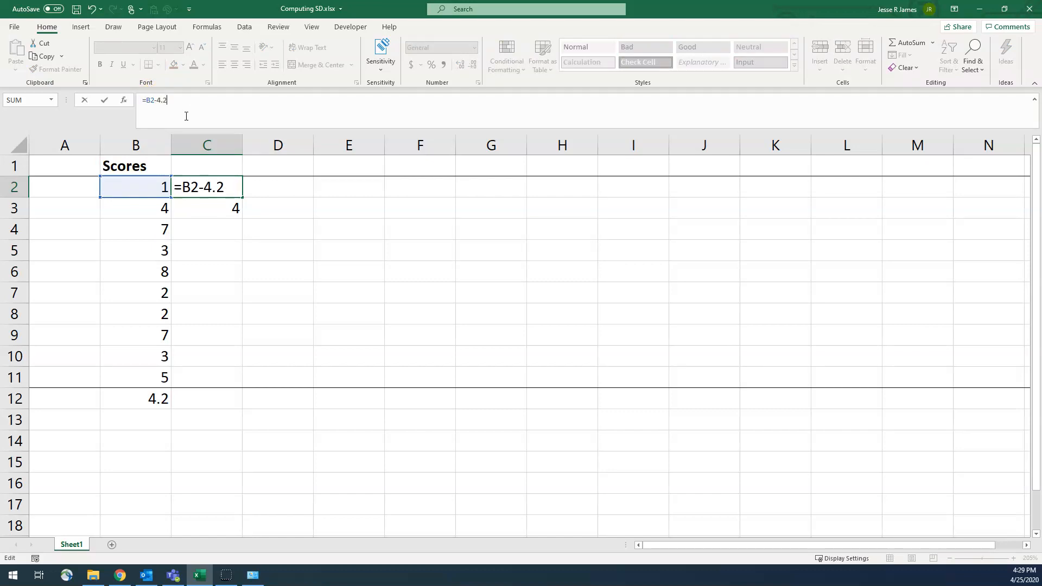
pyautogui.press('Return')
pyautogui.click(216, 182)
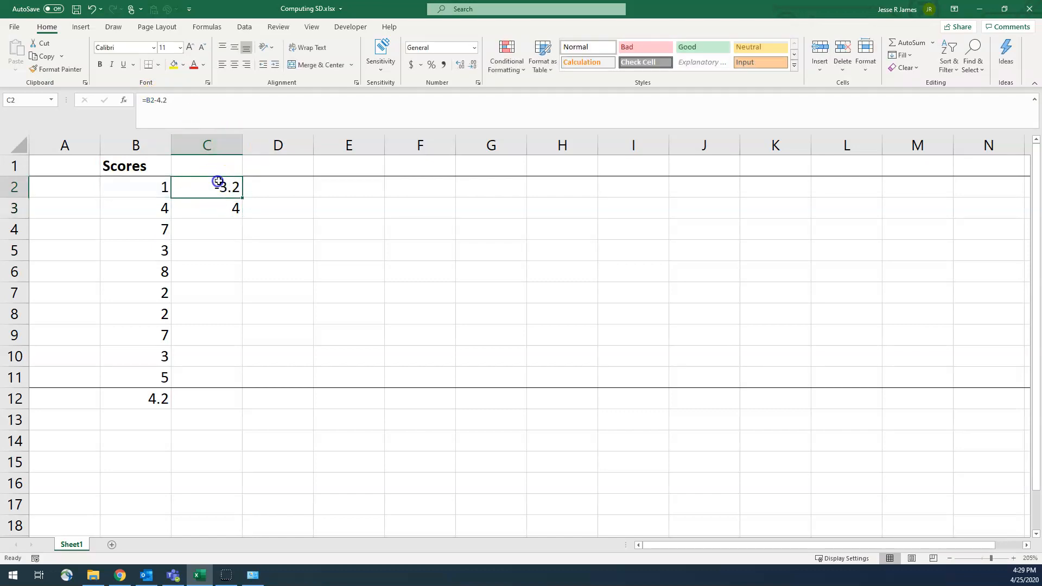
# - Fill the fixed-value formula from C2 down to C11 and inspect the copied formulas in C4 through C8
pyautogui.moveTo(243, 195); pyautogui.dragTo(244, 386)
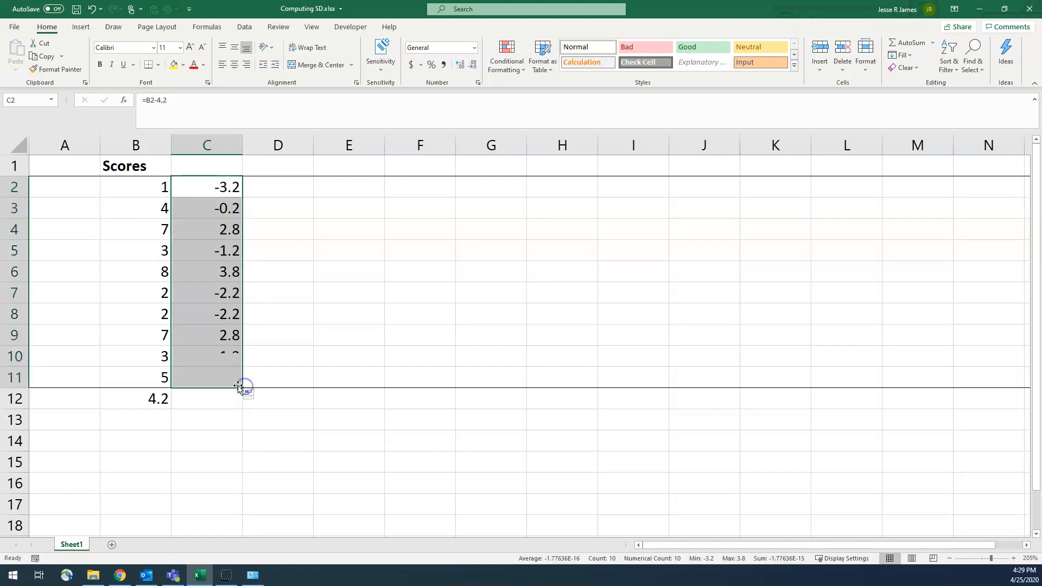
pyautogui.click(151, 186)
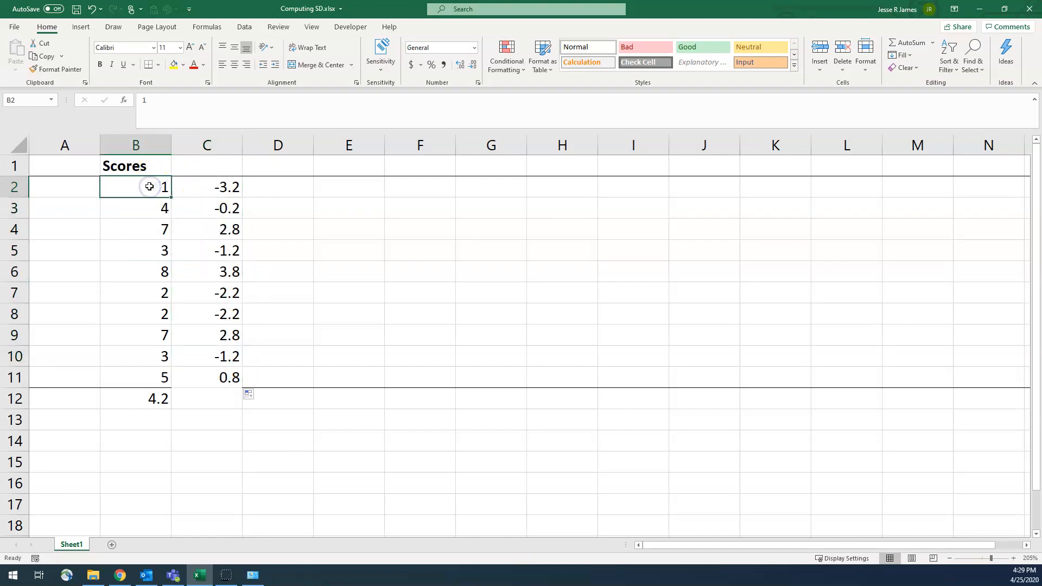
pyautogui.click(153, 207)
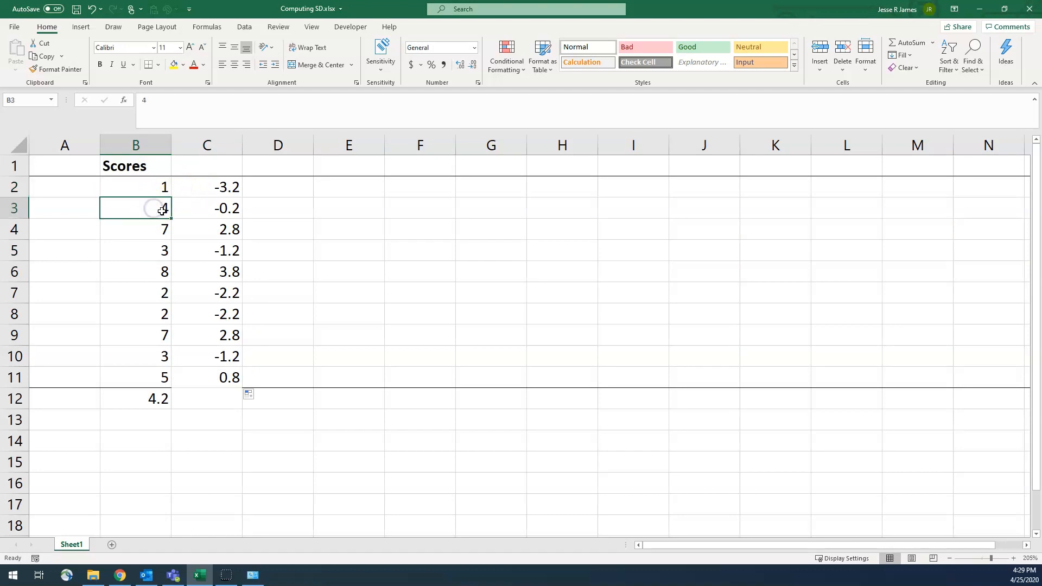
pyautogui.click(151, 230)
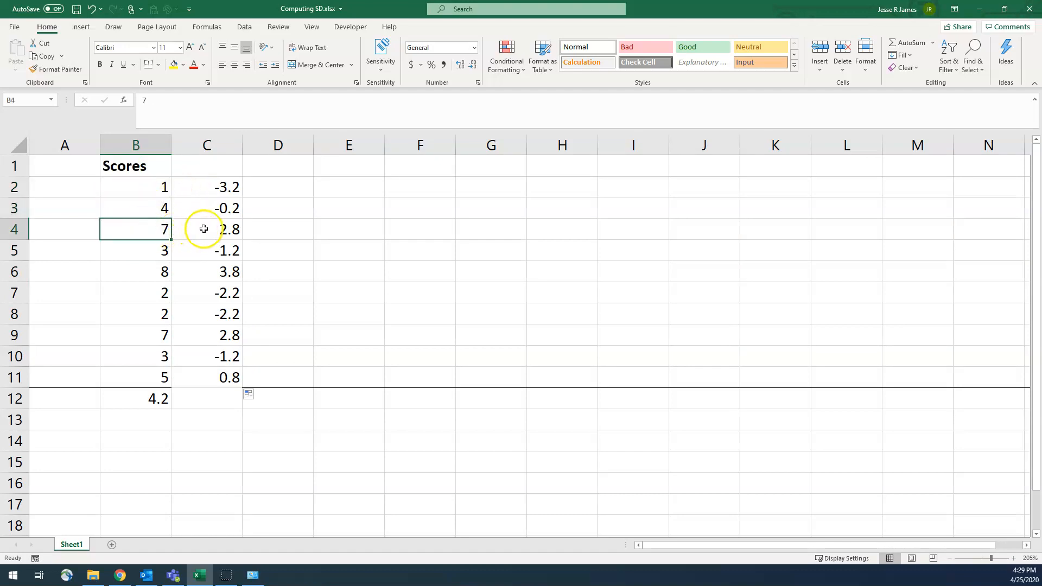
pyautogui.click(204, 230)
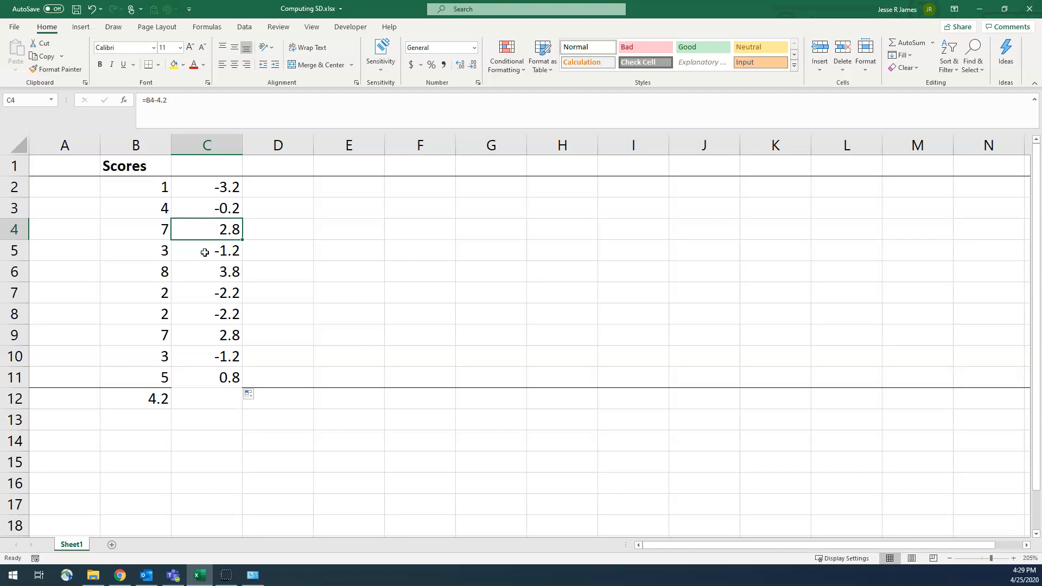
pyautogui.click(205, 251)
pyautogui.click(204, 271)
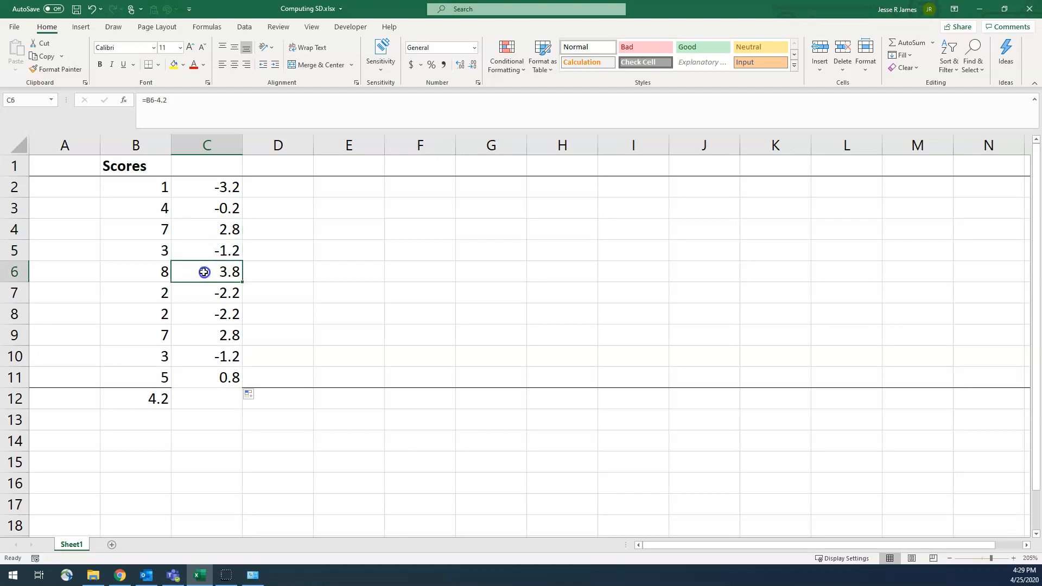
pyautogui.click(205, 293)
pyautogui.click(202, 312)
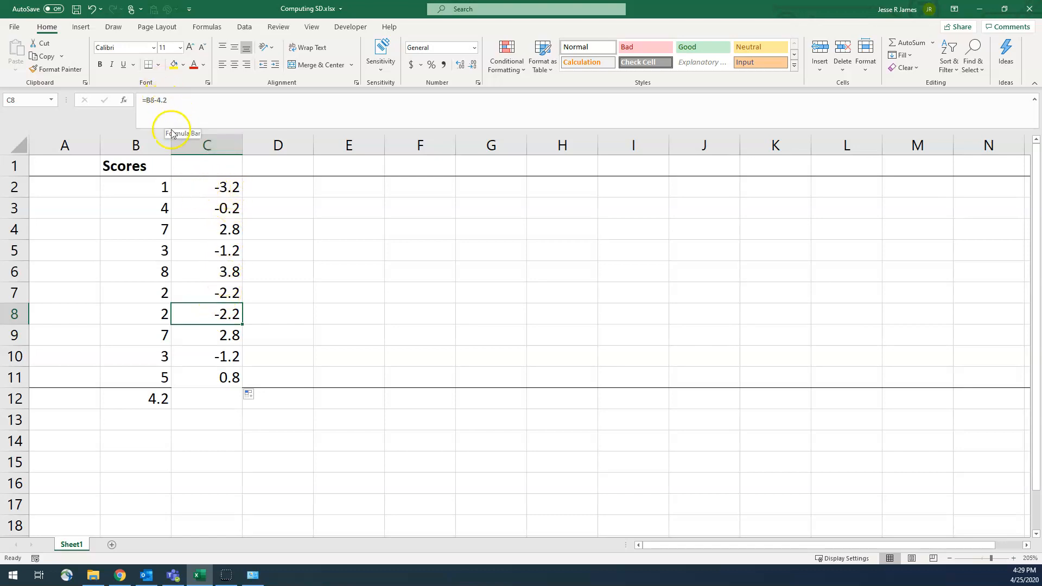
# - Replace the fixed mean in C2 with an absolute reference, making it =B2-$B$12, and fill it down to C11
pyautogui.click(191, 188)
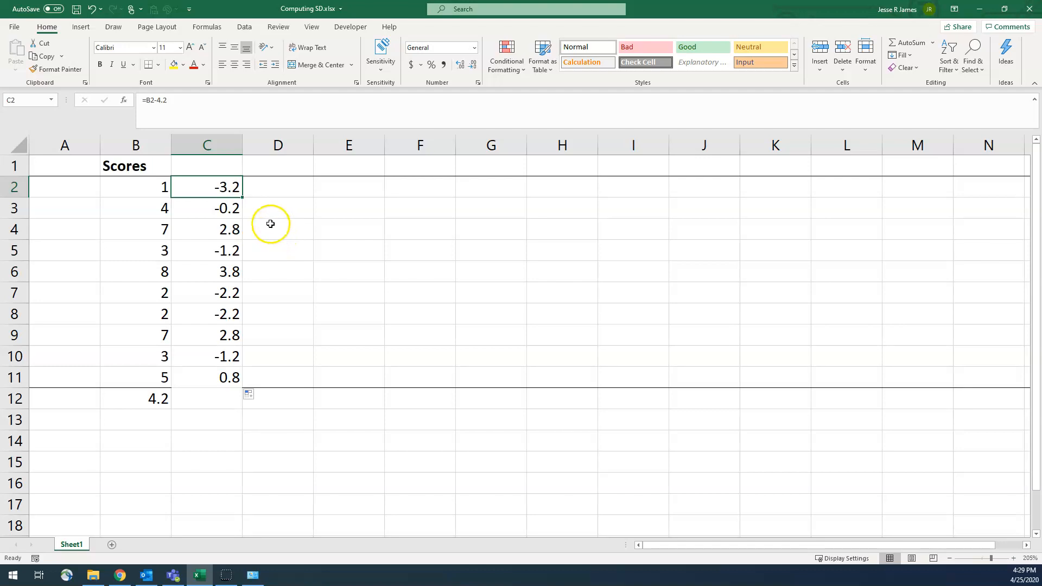
pyautogui.click(187, 103)
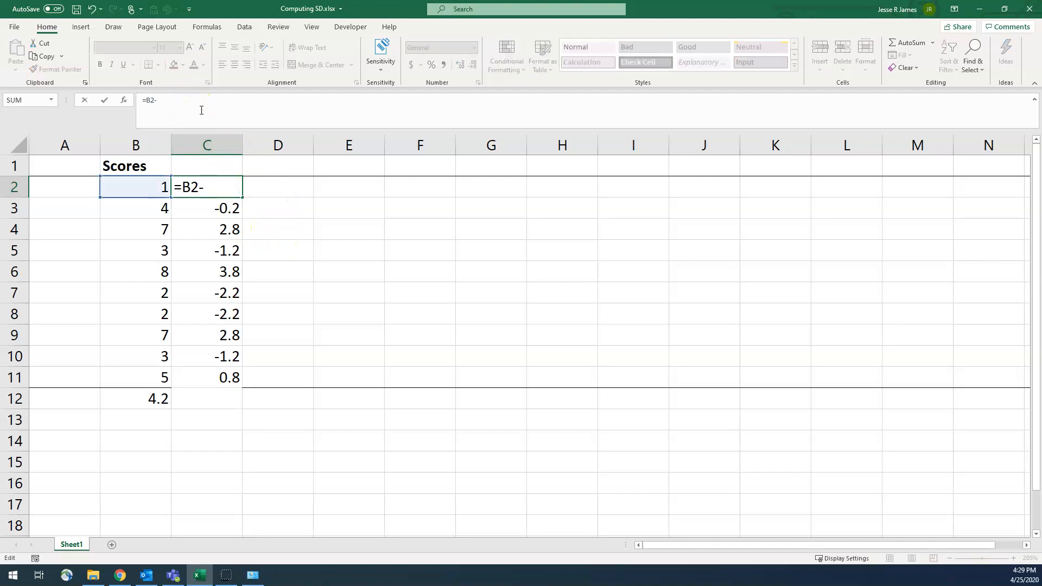
pyautogui.click(141, 399)
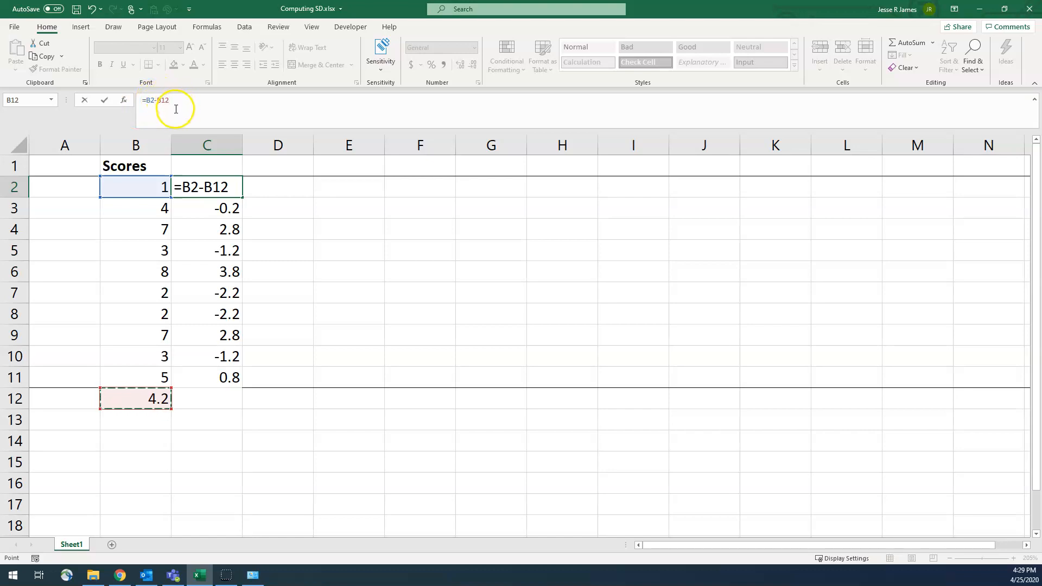
pyautogui.press('F4')
pyautogui.press('Return')
pyautogui.click(233, 186)
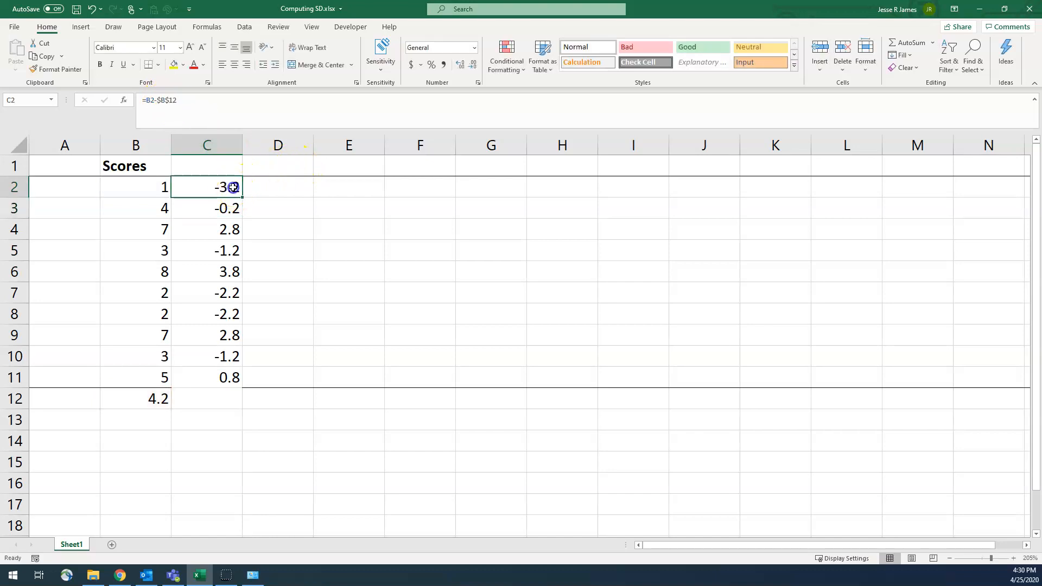
pyautogui.moveTo(243, 200); pyautogui.dragTo(244, 379)
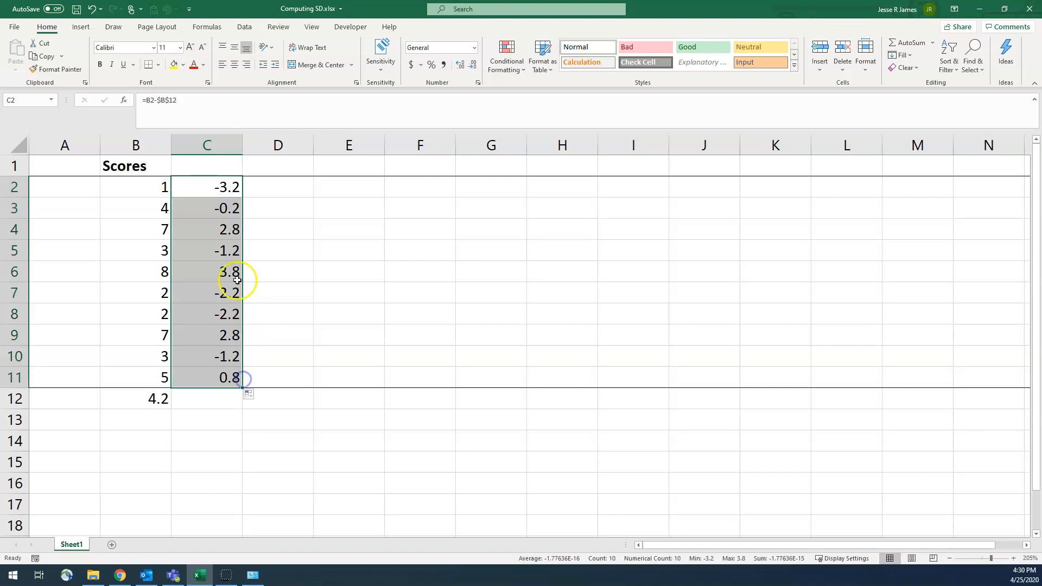
# - Examine the copied formulas in C3 through C11, comparing their relative score reference with the absolute reference to the mean
pyautogui.click(205, 208)
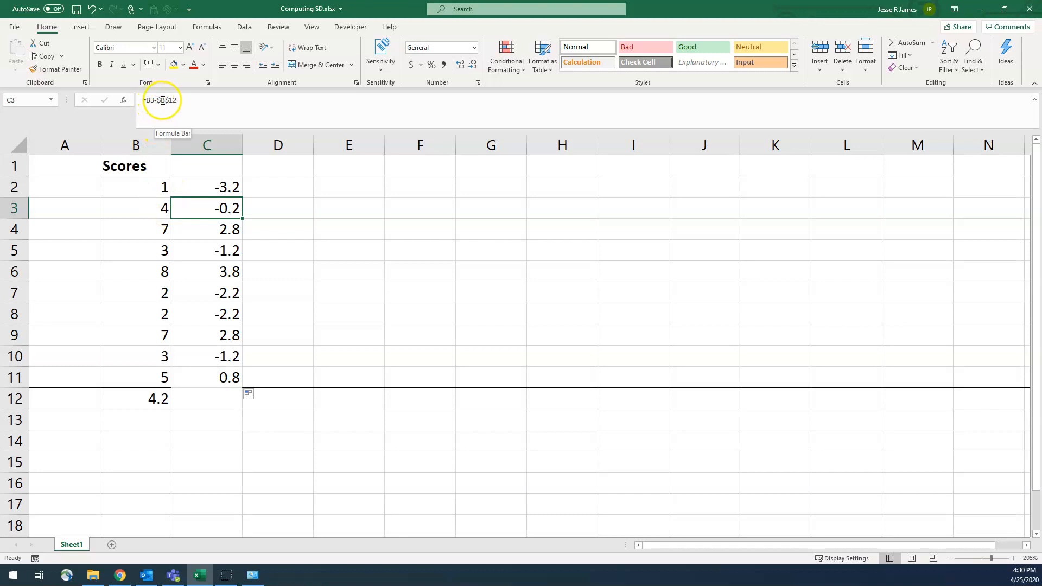
pyautogui.click(210, 230)
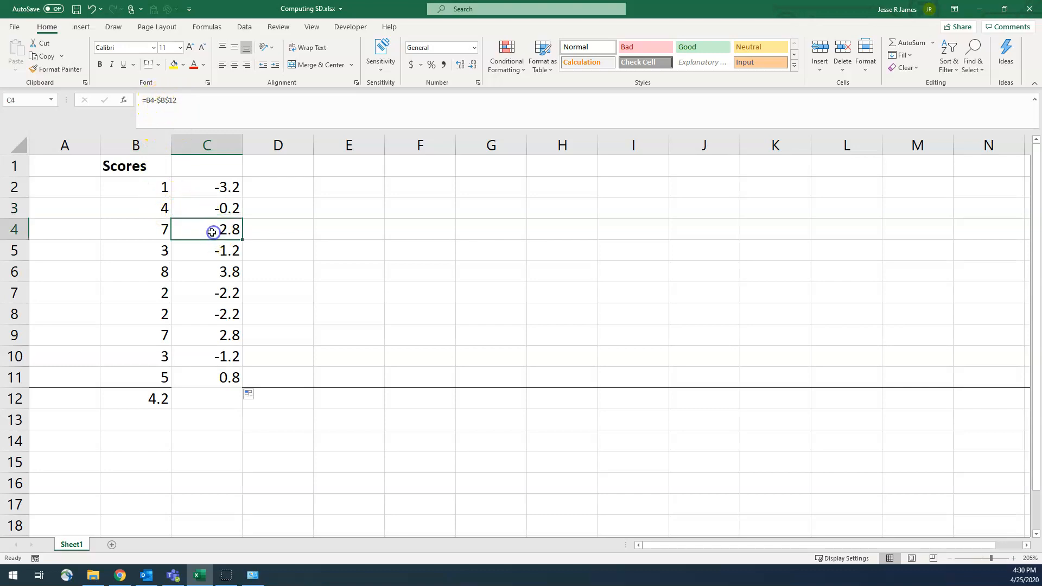
pyautogui.click(211, 250)
pyautogui.click(211, 269)
pyautogui.click(206, 295)
pyautogui.click(205, 321)
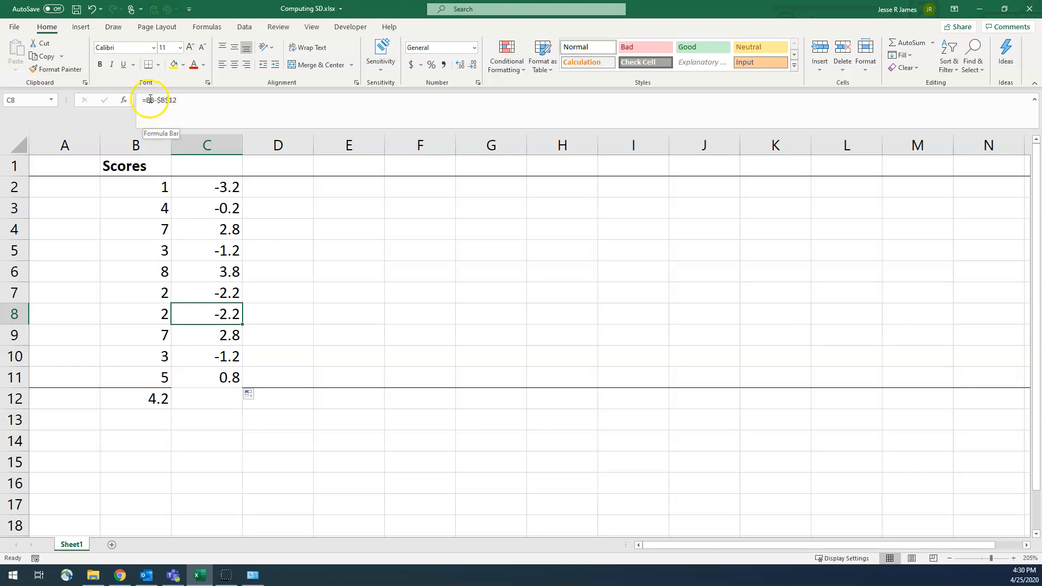
pyautogui.click(207, 333)
pyautogui.click(210, 358)
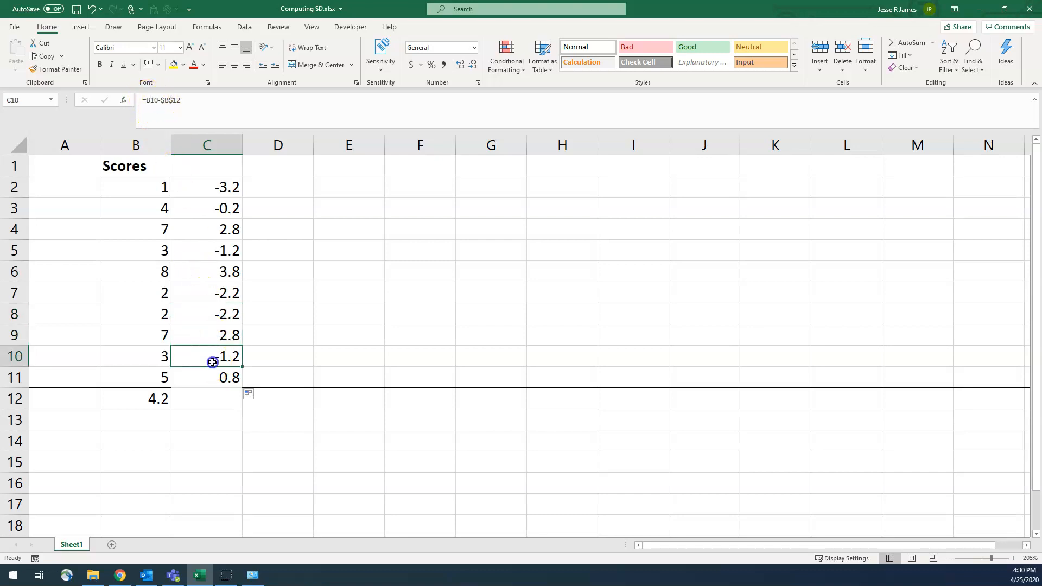
pyautogui.click(208, 380)
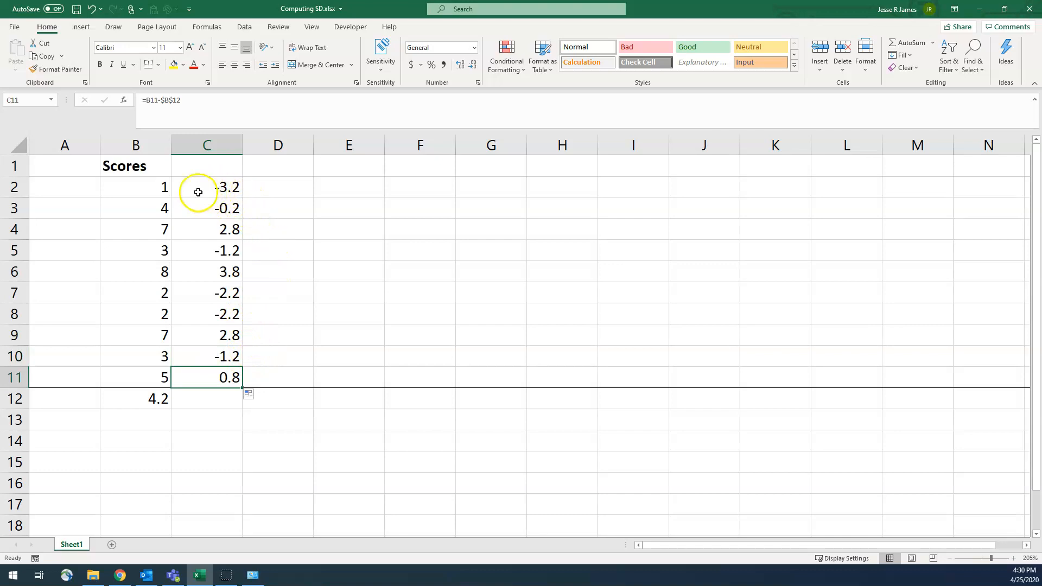
# - Add the heading "Deviation" in C1 and make it bold
pyautogui.click(199, 169)
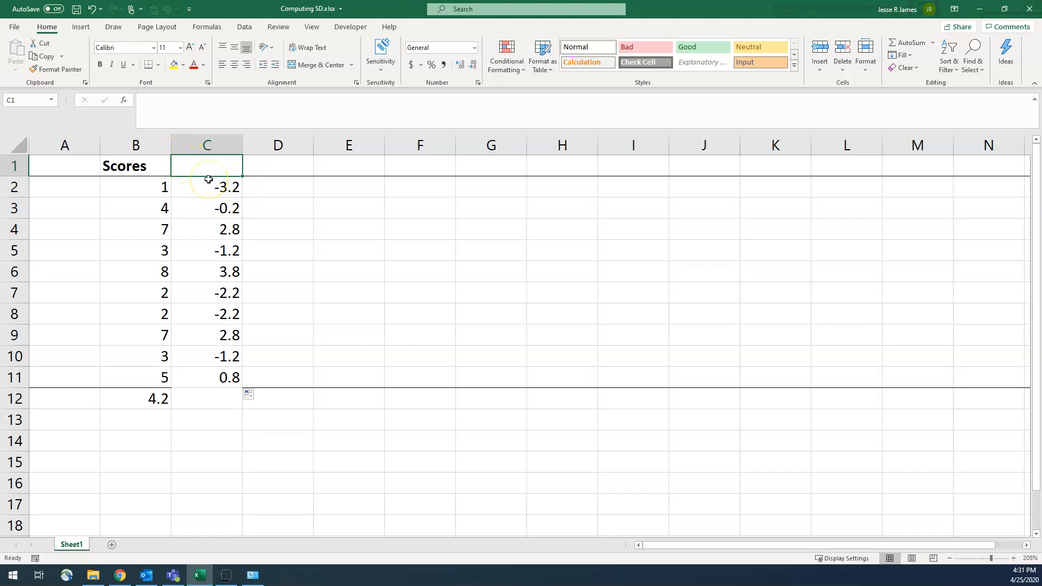
pyautogui.write('De')
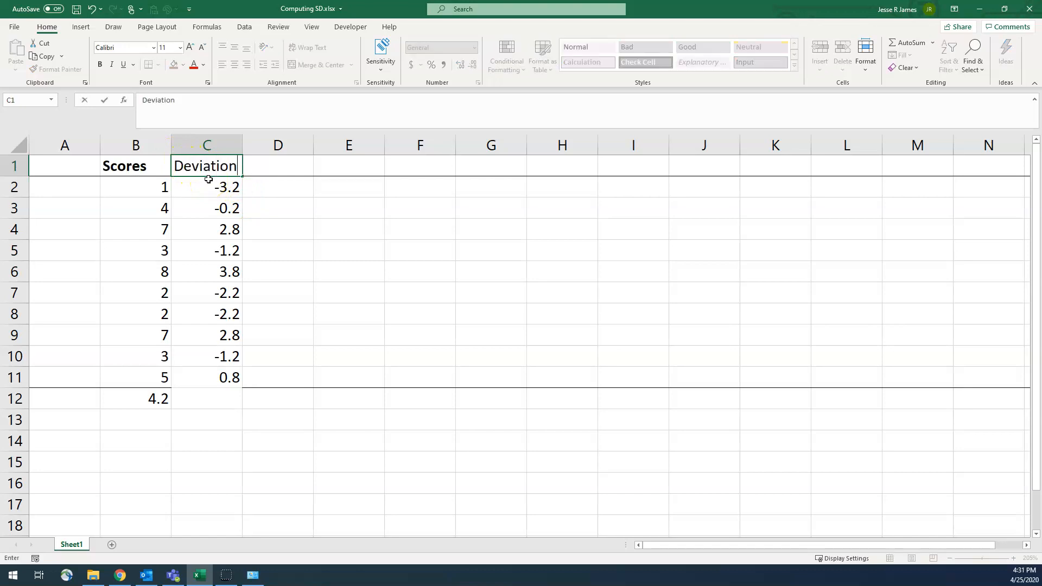
pyautogui.write('viation')
pyautogui.press('Return')
pyautogui.press('Up')
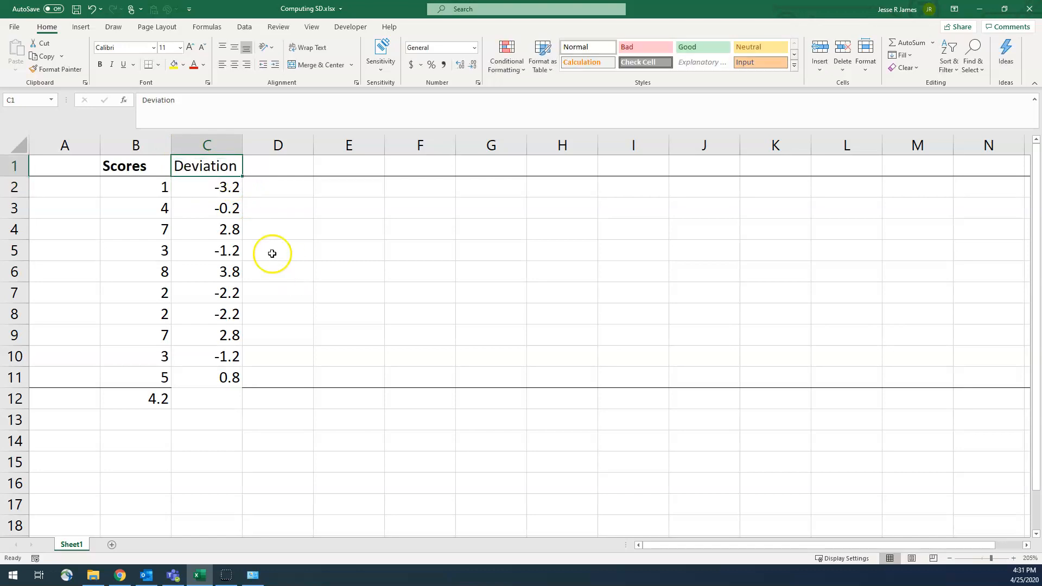
pyautogui.hotkey('ctrl', 'b')
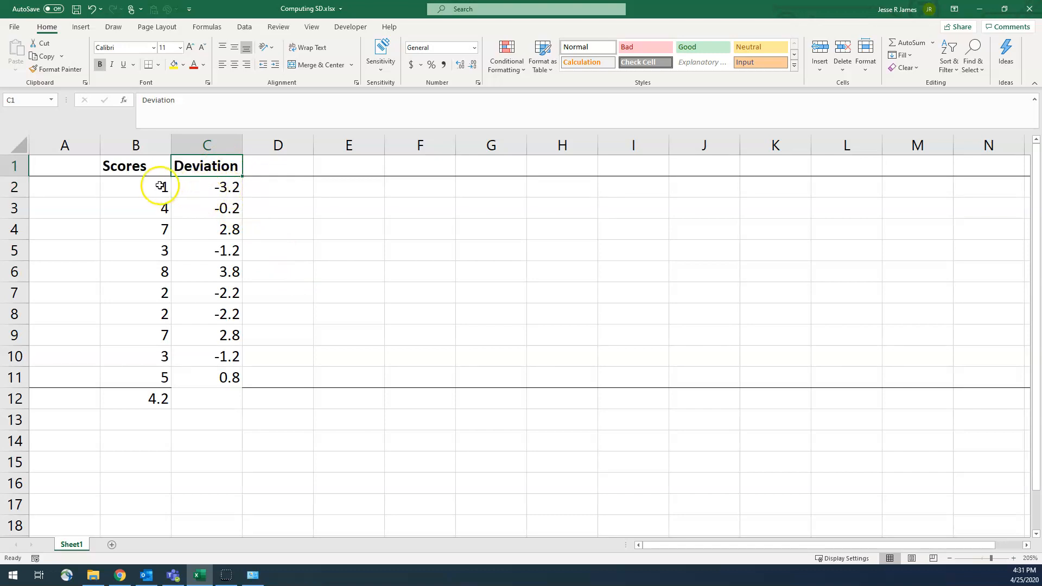
# - Add the heading "Square" in D1 and make it bold
pyautogui.click(267, 167)
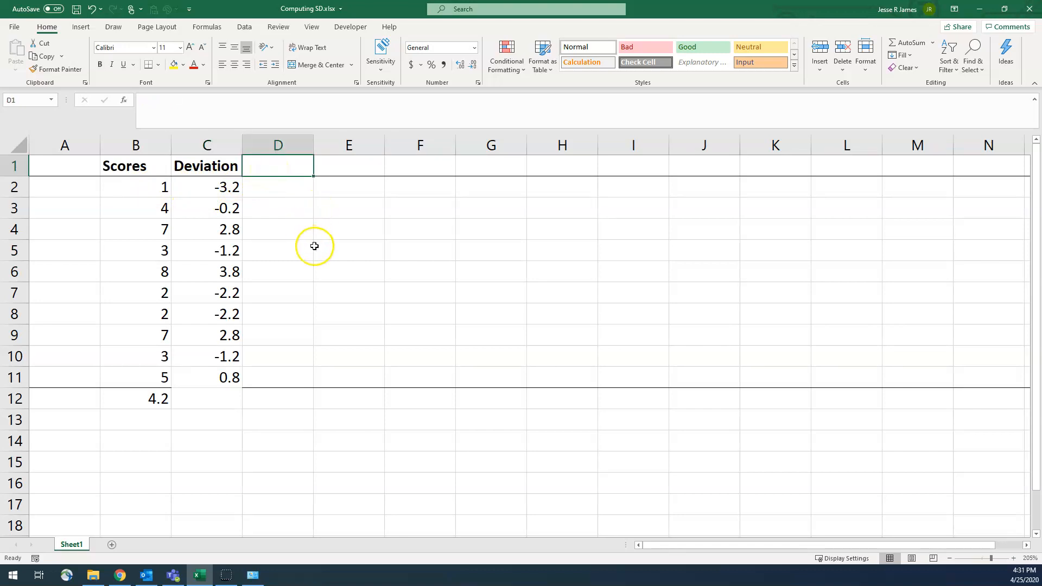
pyautogui.write('Squ')
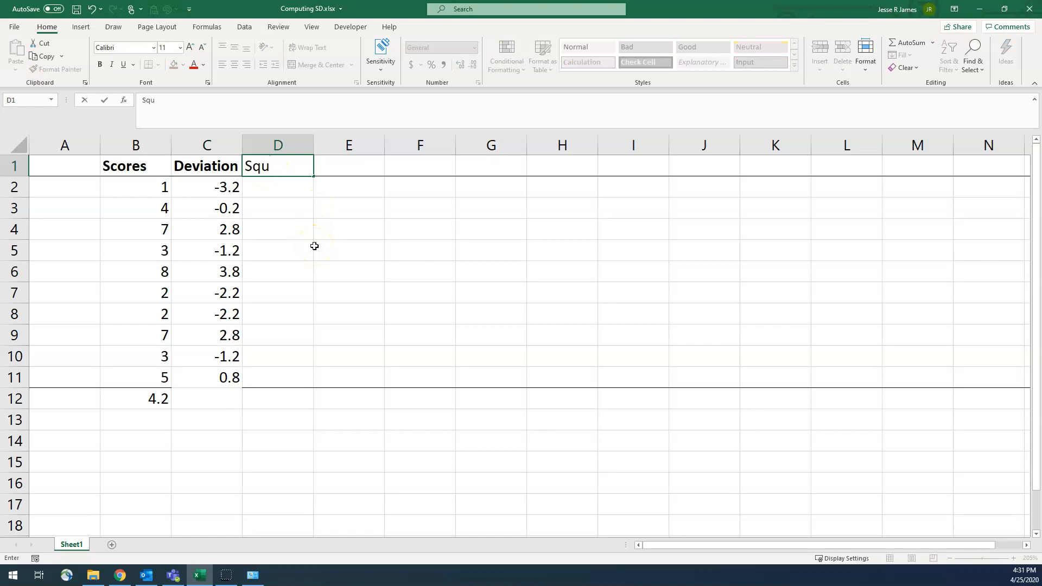
pyautogui.press('Return')
pyautogui.press('Up')
pyautogui.hotkey('ctrl', 'b')
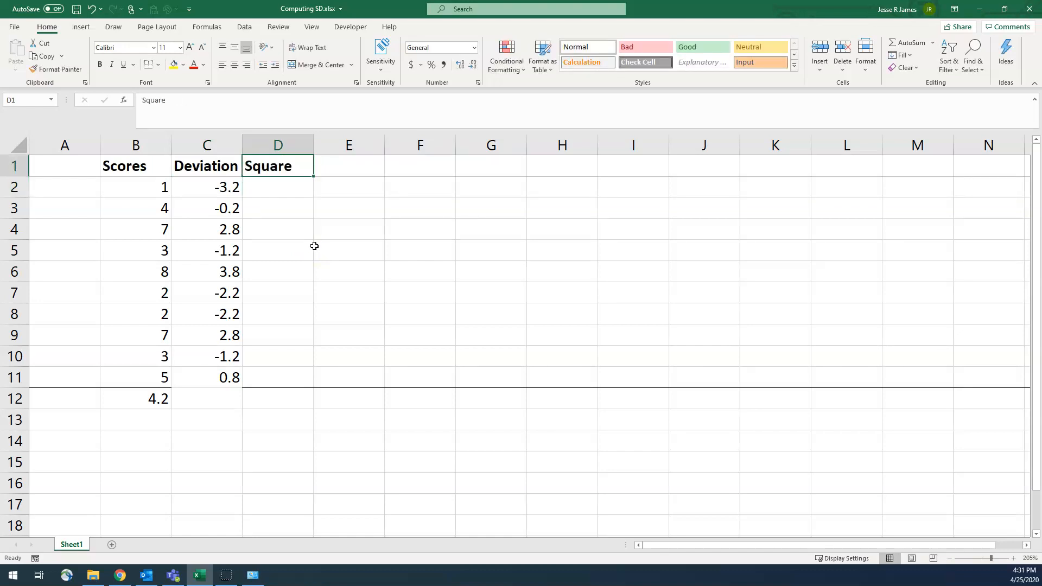
# - Square the first deviation in D2 with =C2*C2 and fill the formula down to D11
pyautogui.press('Return')
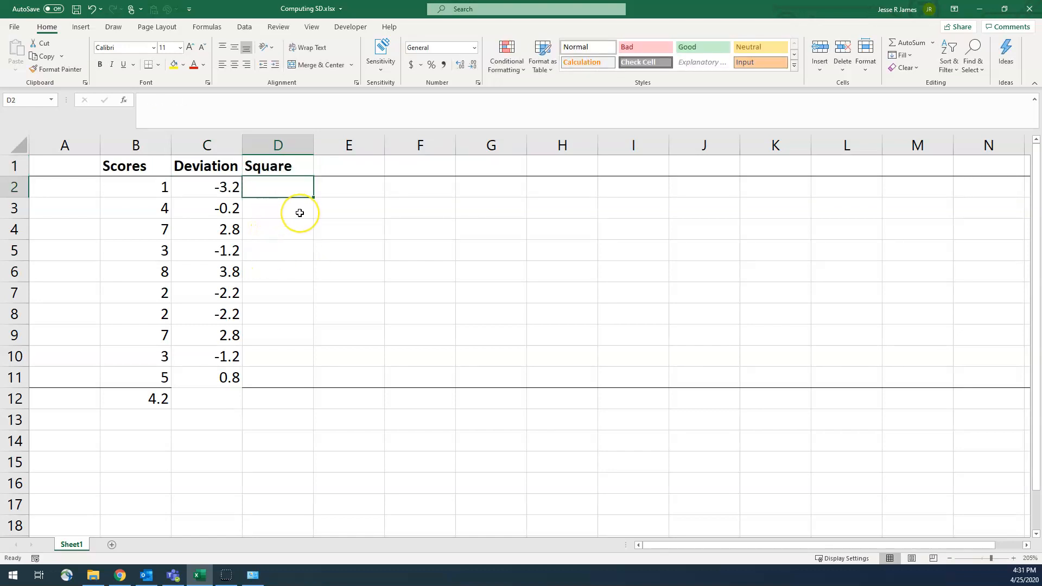
pyautogui.write('=')
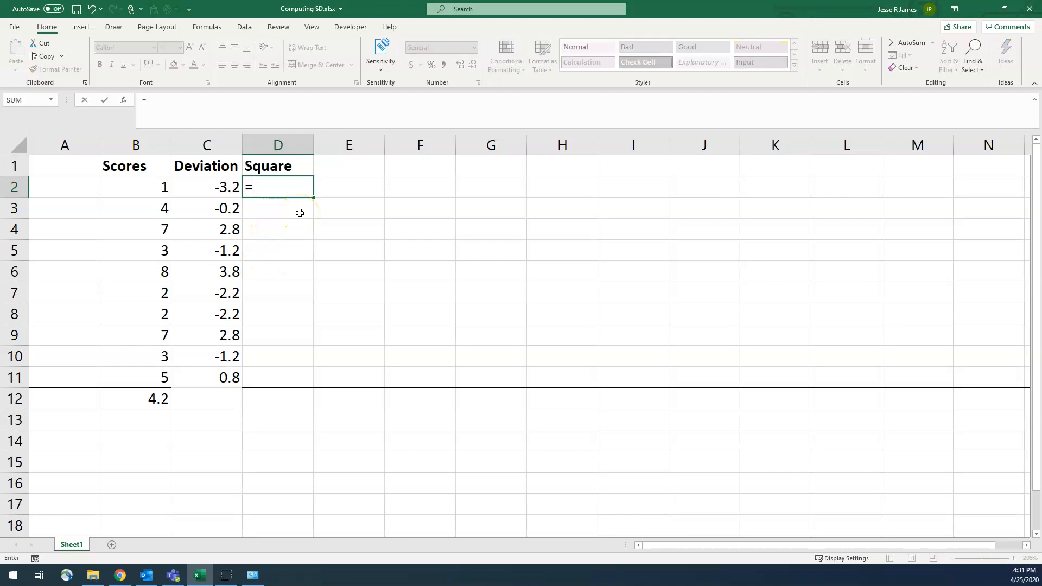
pyautogui.press('Left')
pyautogui.write('*')
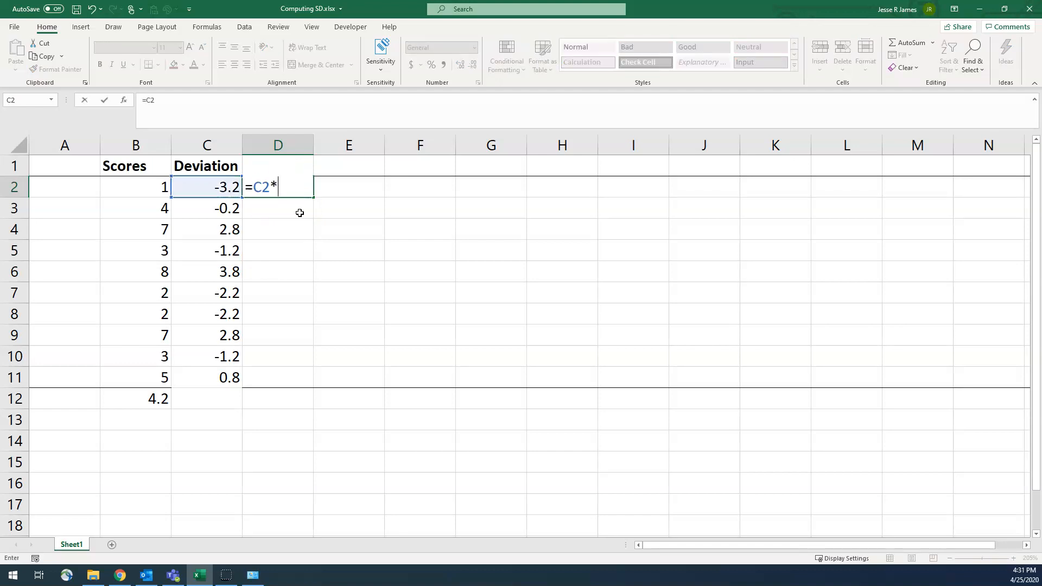
pyautogui.press('Left')
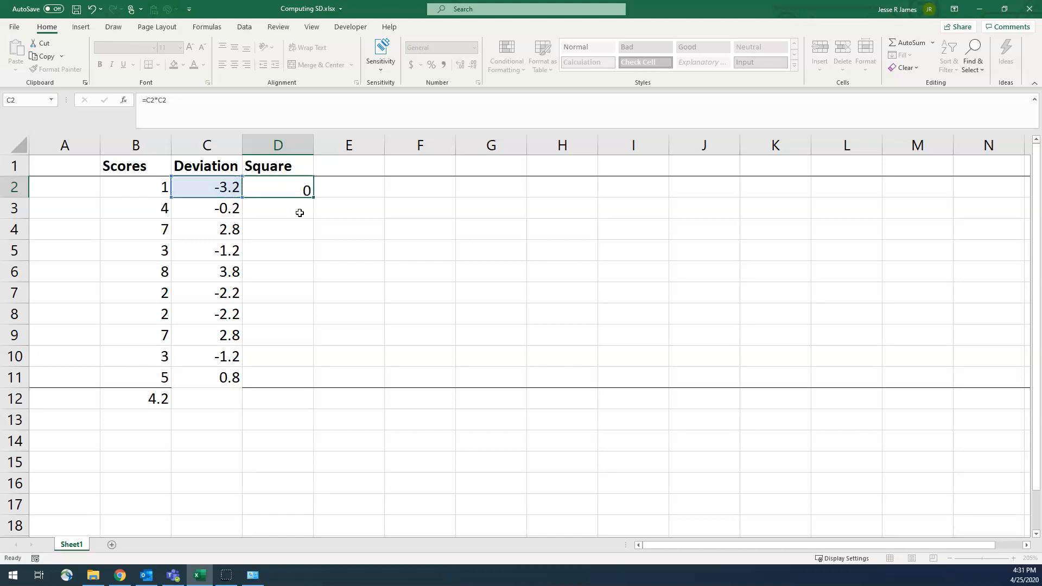
pyautogui.press('Return')
pyautogui.click(267, 188)
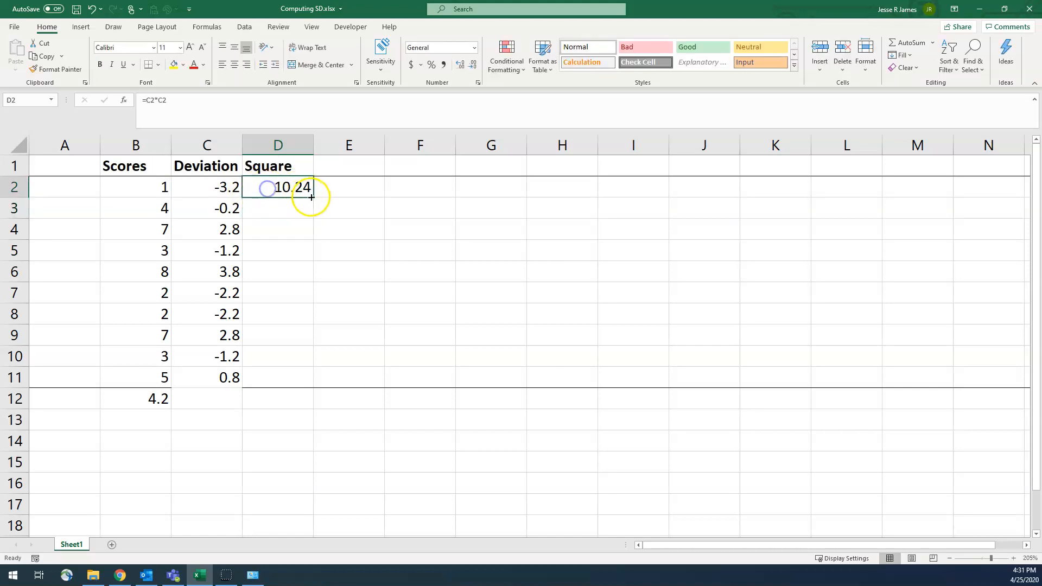
pyautogui.moveTo(313, 198); pyautogui.dragTo(312, 386)
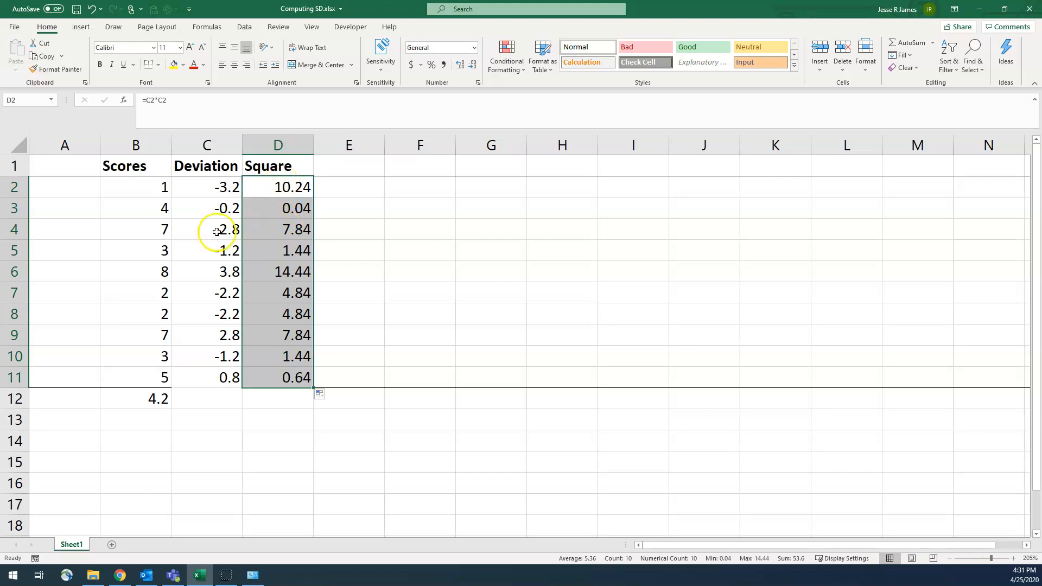
# - Trace the calculation from score B2 and mean B12 through deviation C2 to square D2, and select D12 below the squares
pyautogui.click(146, 187)
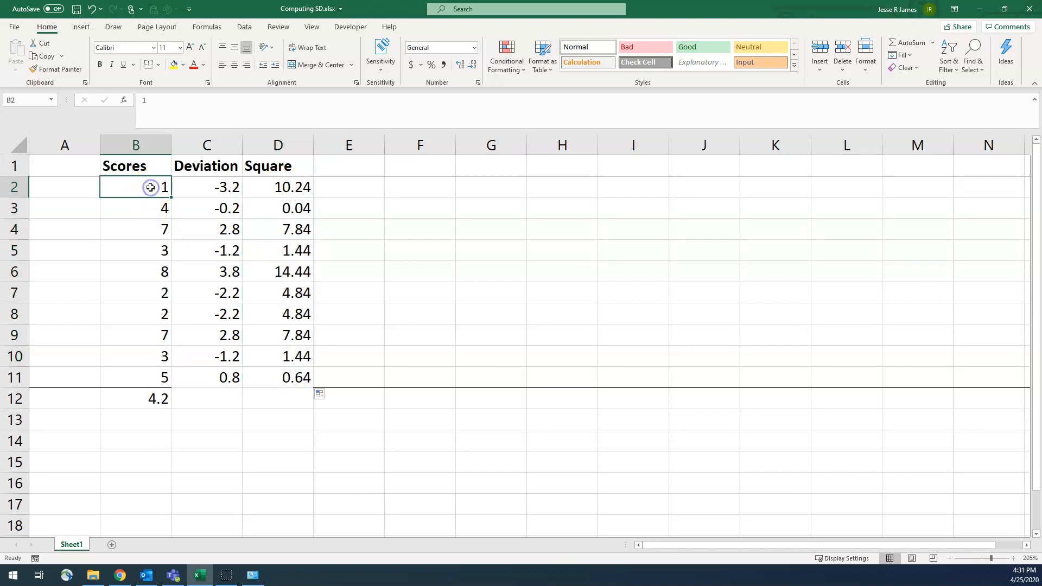
pyautogui.click(138, 401)
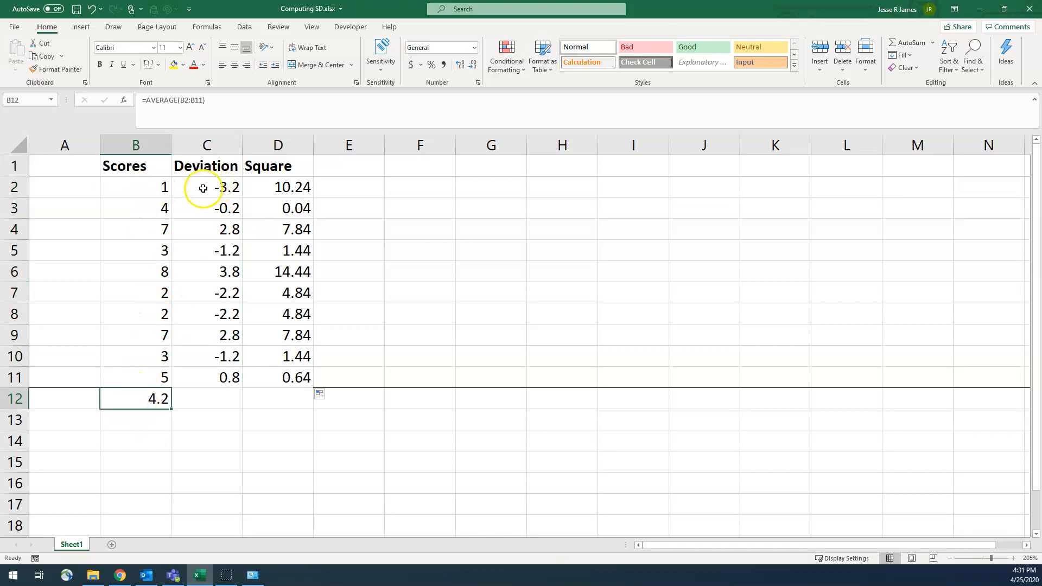
pyautogui.click(205, 186)
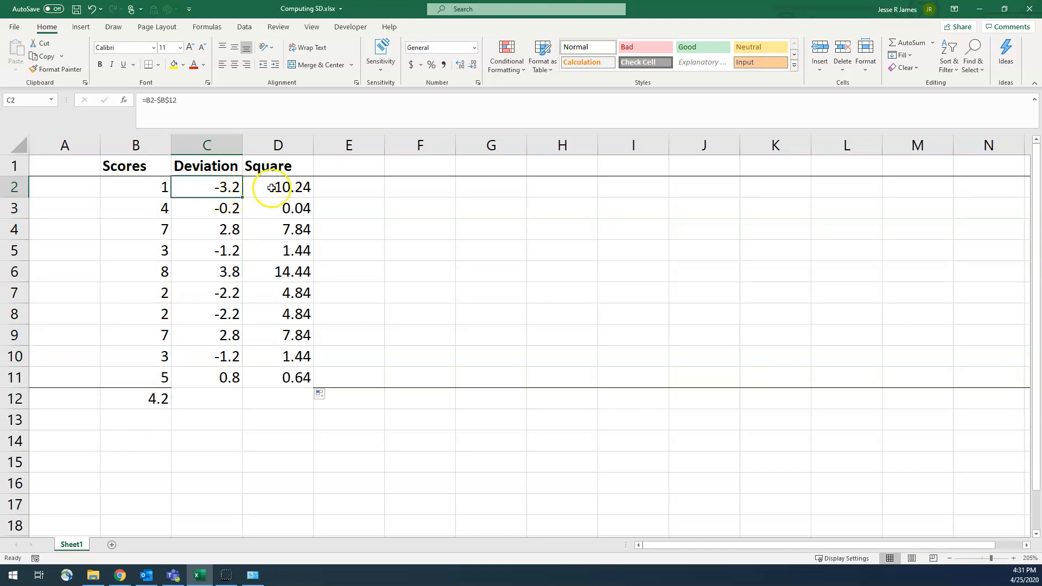
pyautogui.click(270, 186)
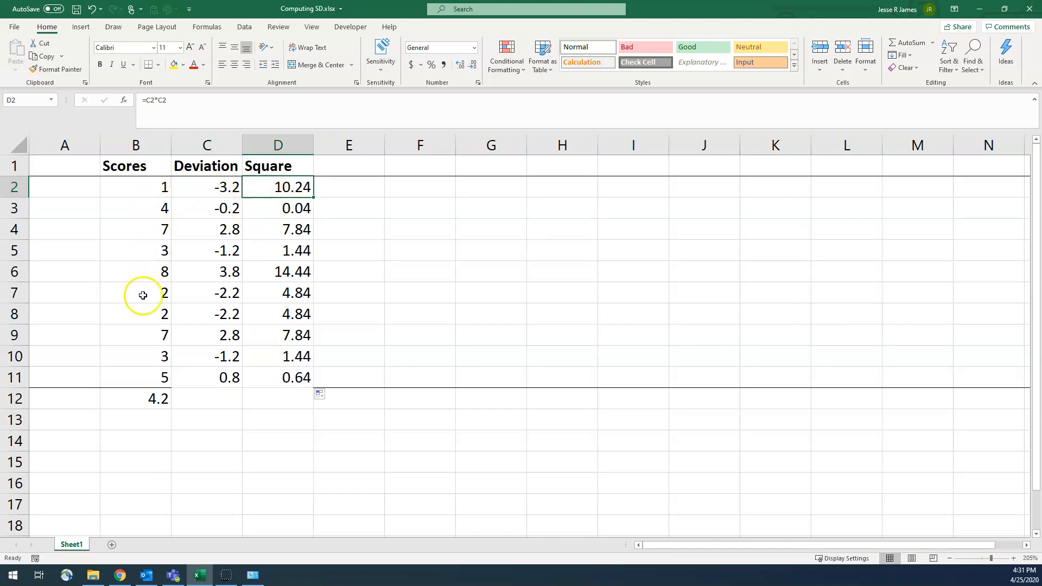
pyautogui.click(288, 398)
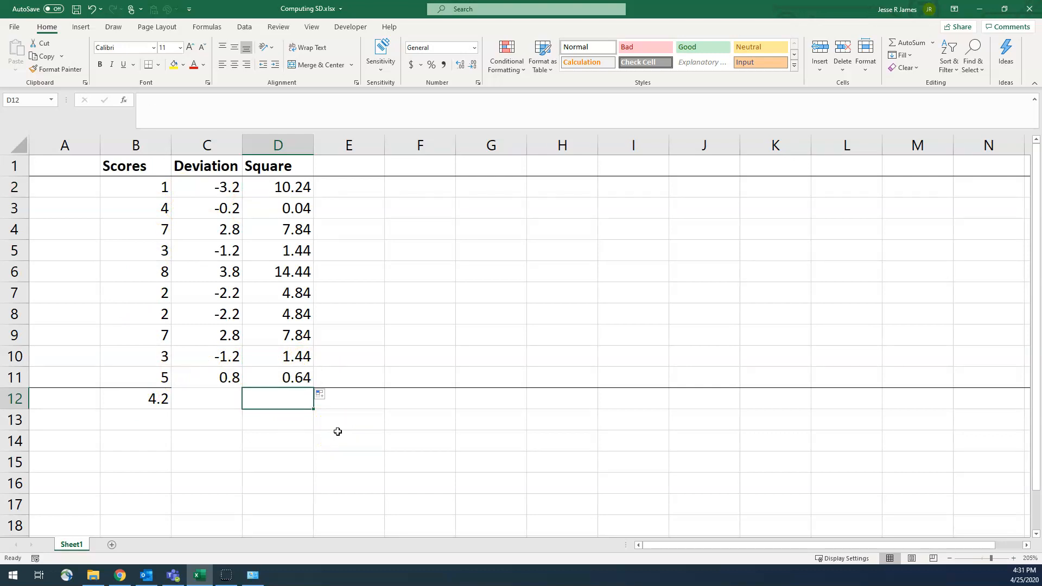
# - Total the squared deviations in D12 with =sum(D2:D11) and label the result "Sum of squares" in E12
pyautogui.write('=sum(')
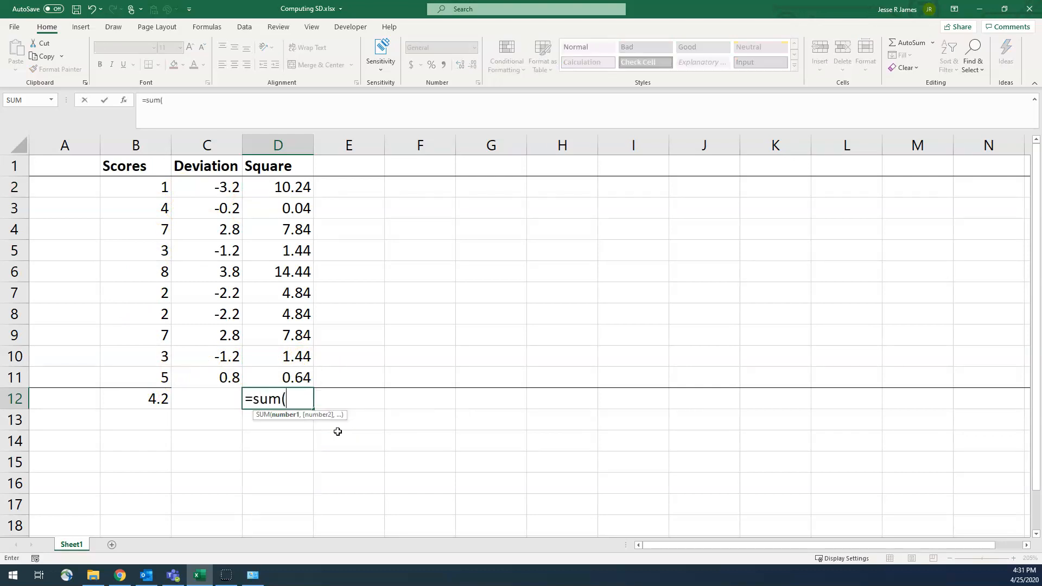
pyautogui.moveTo(282, 186); pyautogui.dragTo(289, 379)
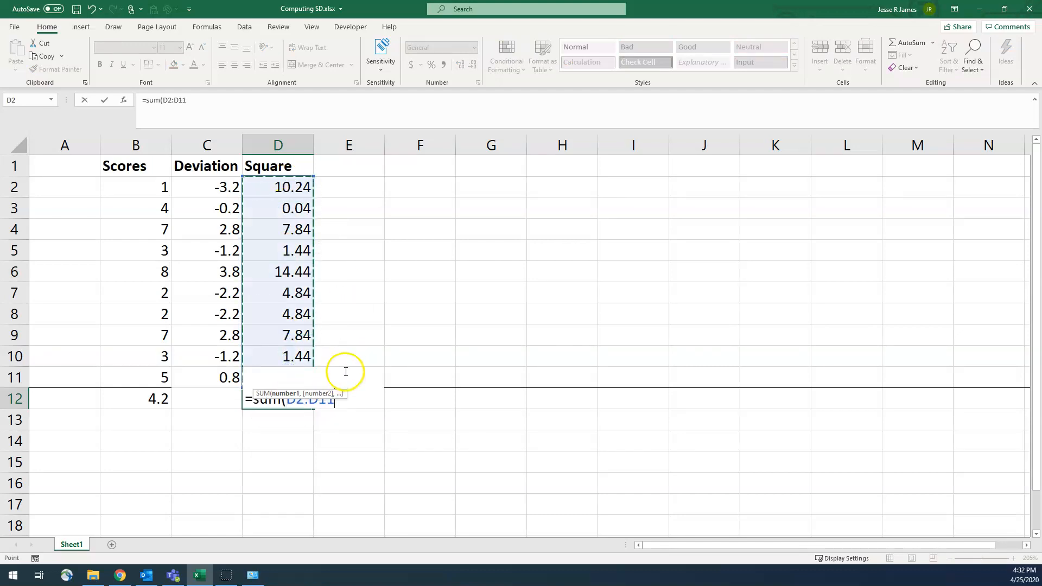
pyautogui.press('Return')
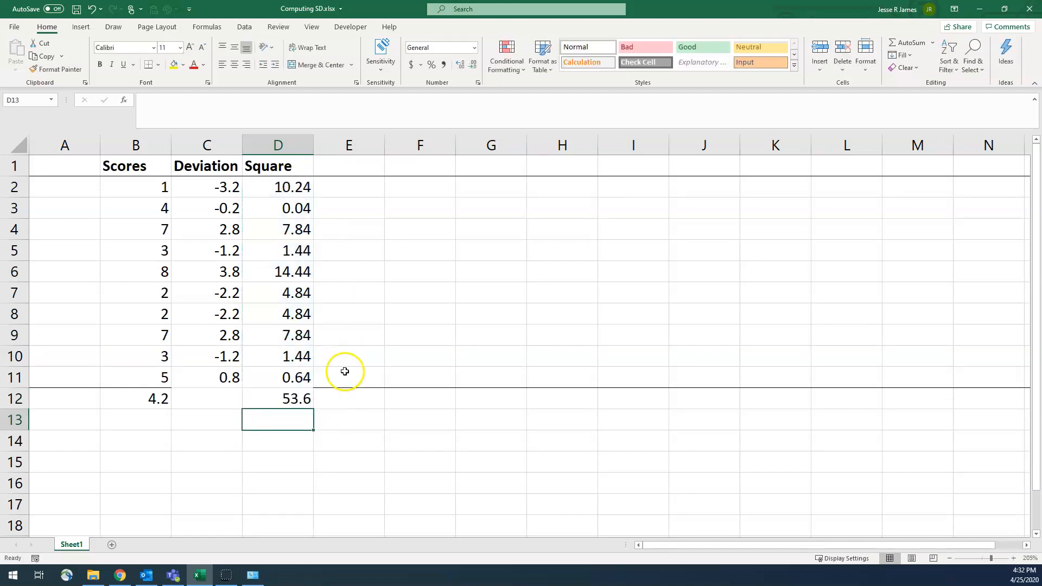
pyautogui.click(333, 397)
pyautogui.write('Sum of squares')
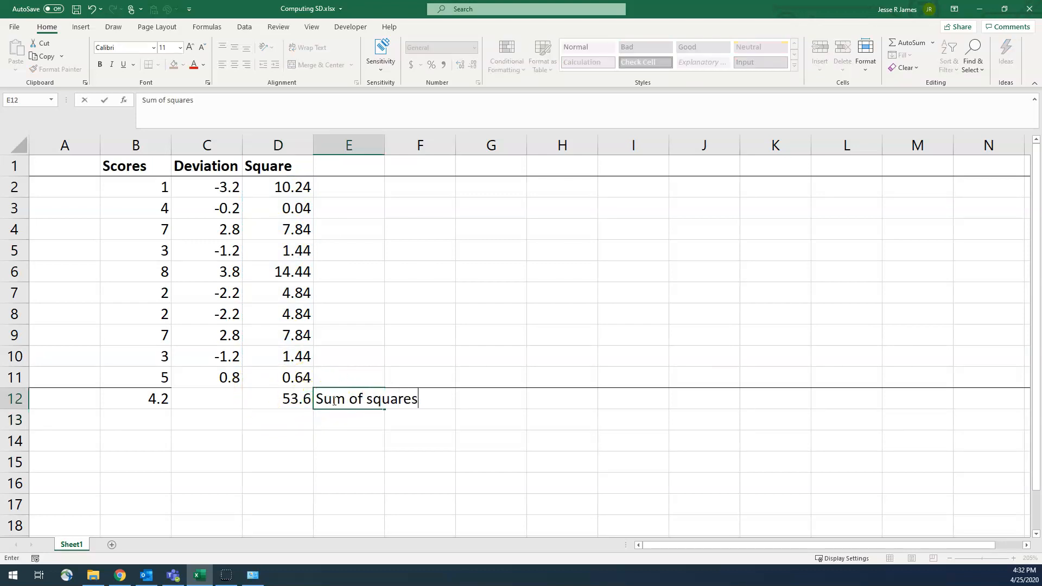
pyautogui.press('Return')
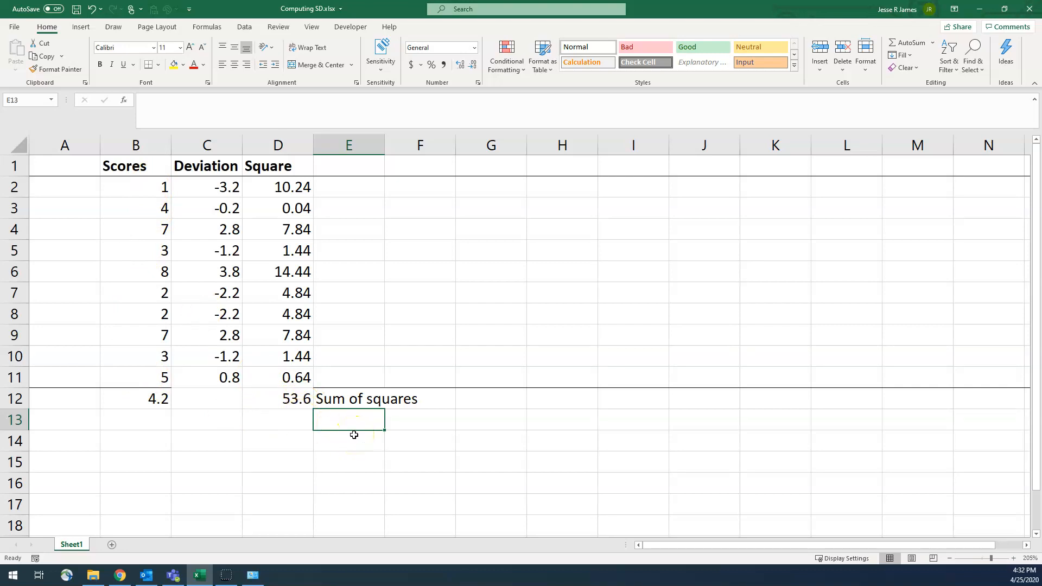
# - Label E13 "variance" and compute it in D13 by dividing the sum of squares by 10 with =D12/10
pyautogui.write('variance')
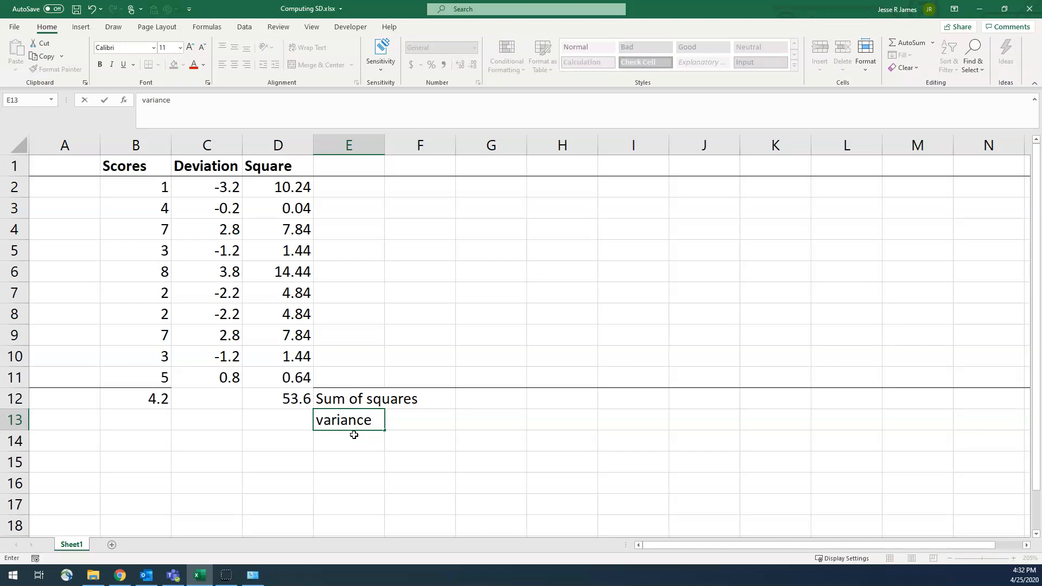
pyautogui.press('Left')
pyautogui.write('=')
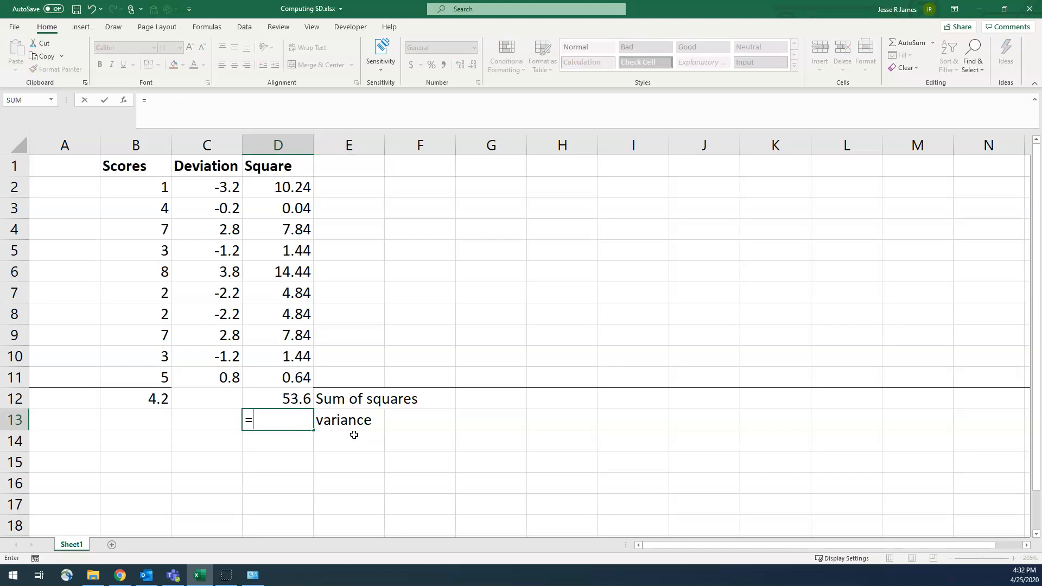
pyautogui.press('Up')
pyautogui.write('/')
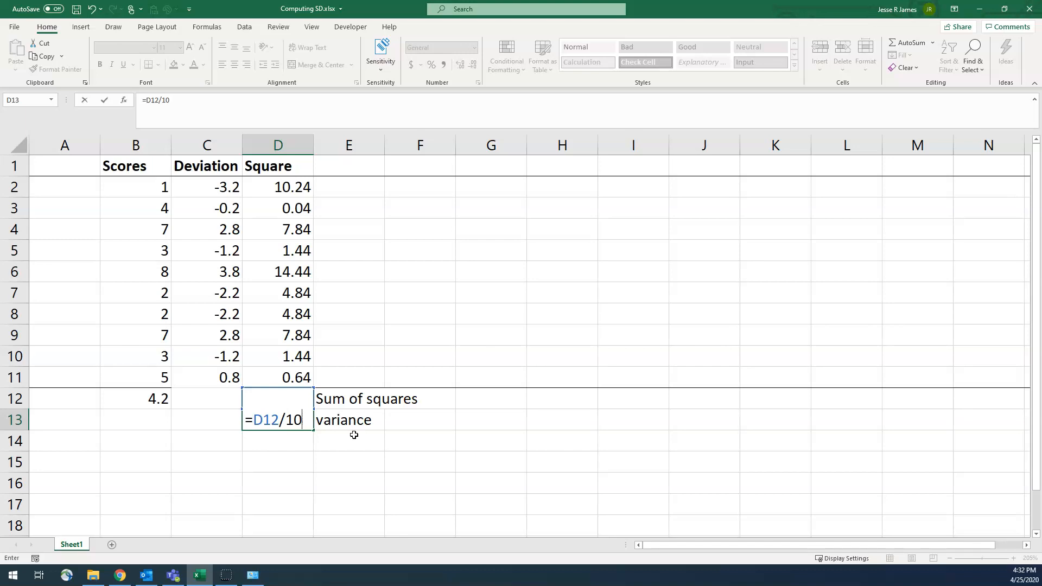
pyautogui.press('Return')
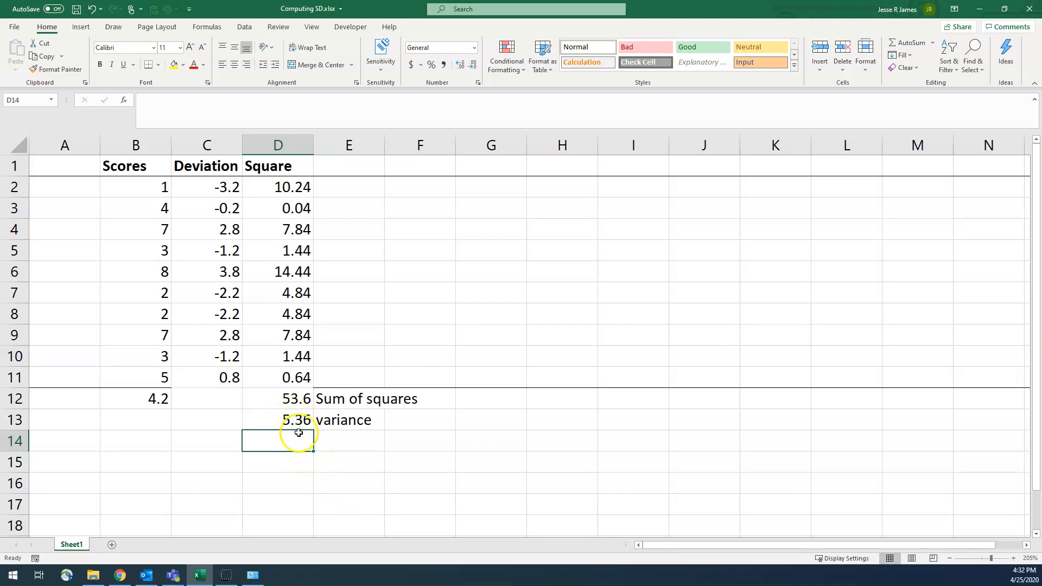
# - Label E14 "standard Deviation" and compute it in D14 with =SQRT(D13)
pyautogui.click(341, 435)
pyautogui.write('standard Deviation')
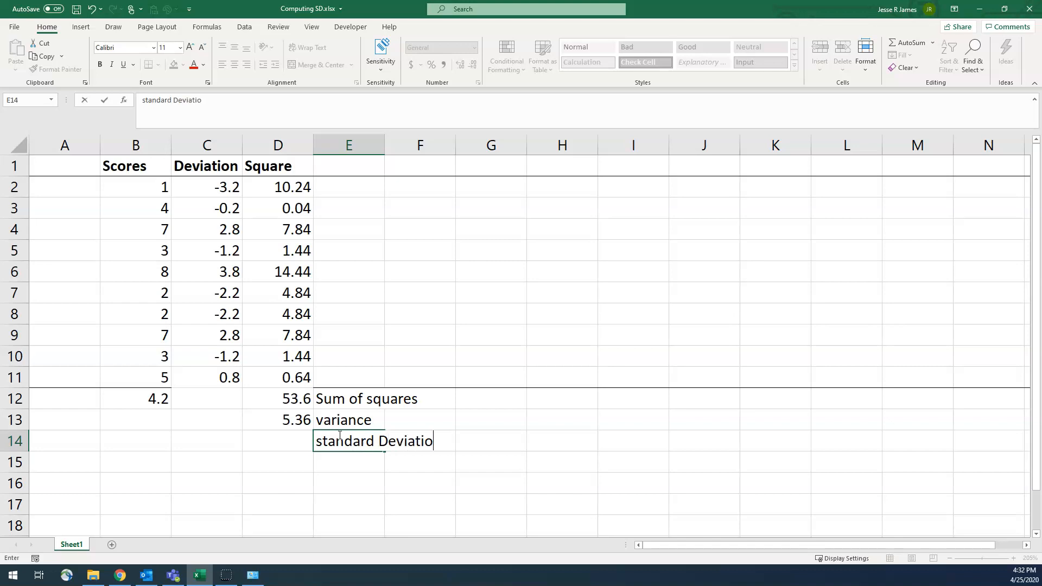
pyautogui.press('Return')
pyautogui.click(280, 442)
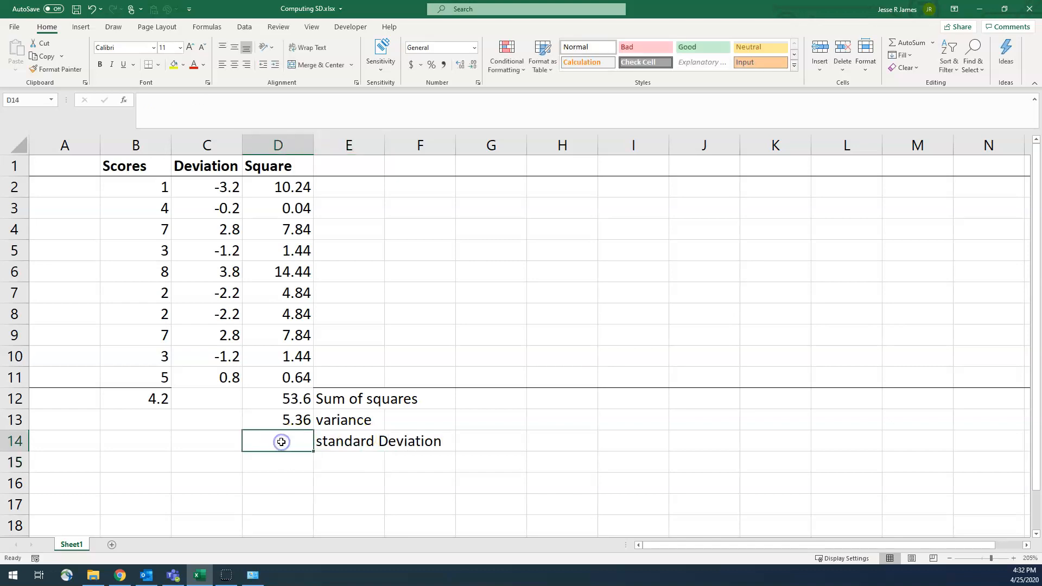
pyautogui.write('=sq')
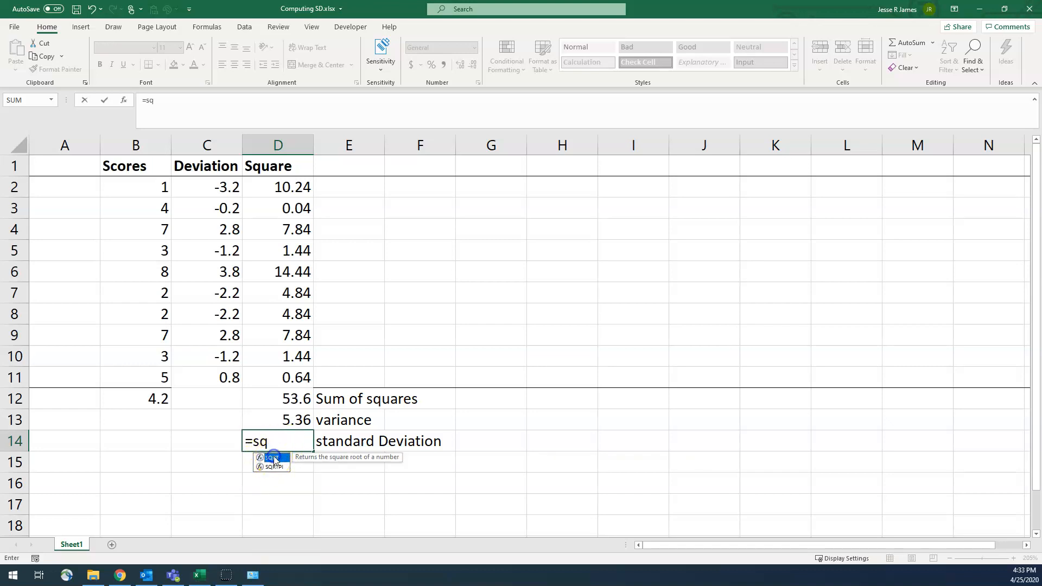
pyautogui.doubleClick(274, 459)
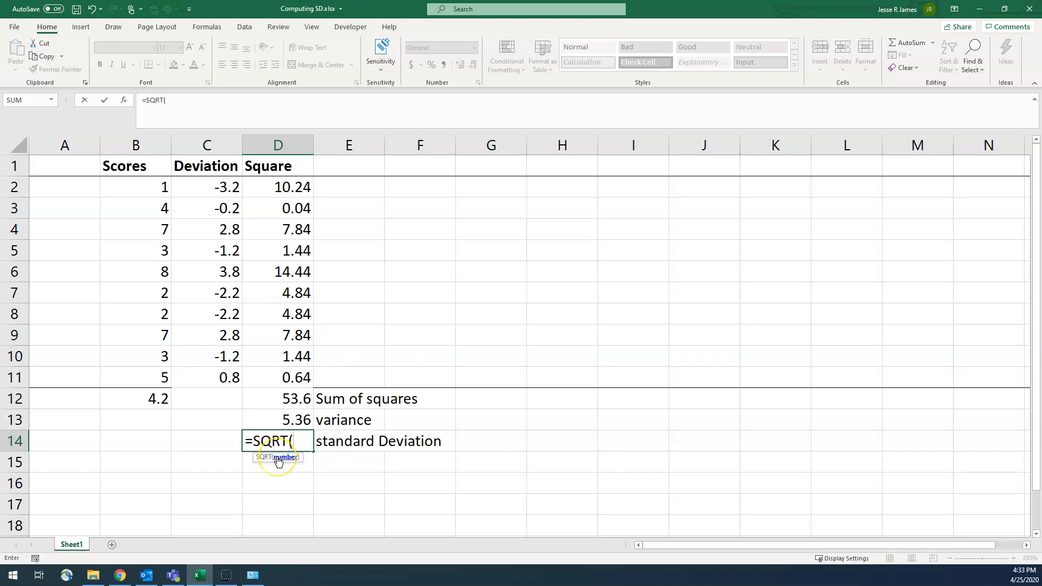
pyautogui.click(276, 424)
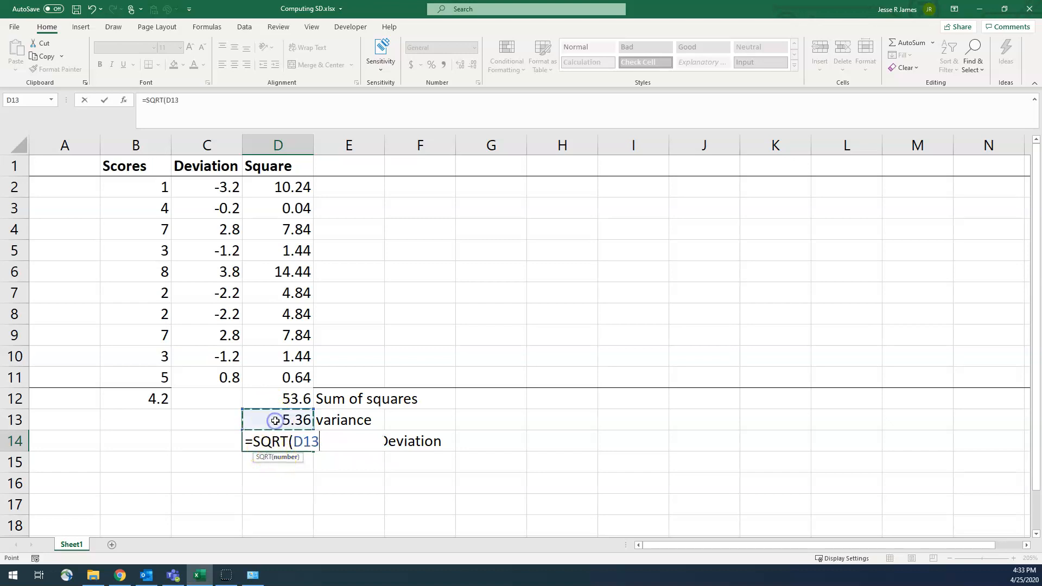
pyautogui.write(')')
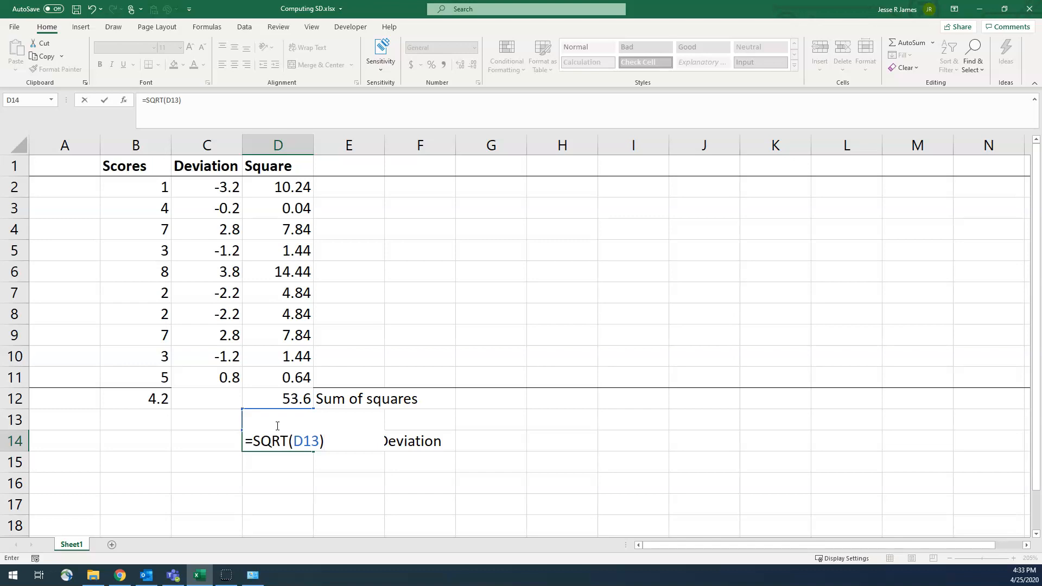
pyautogui.press('Return')
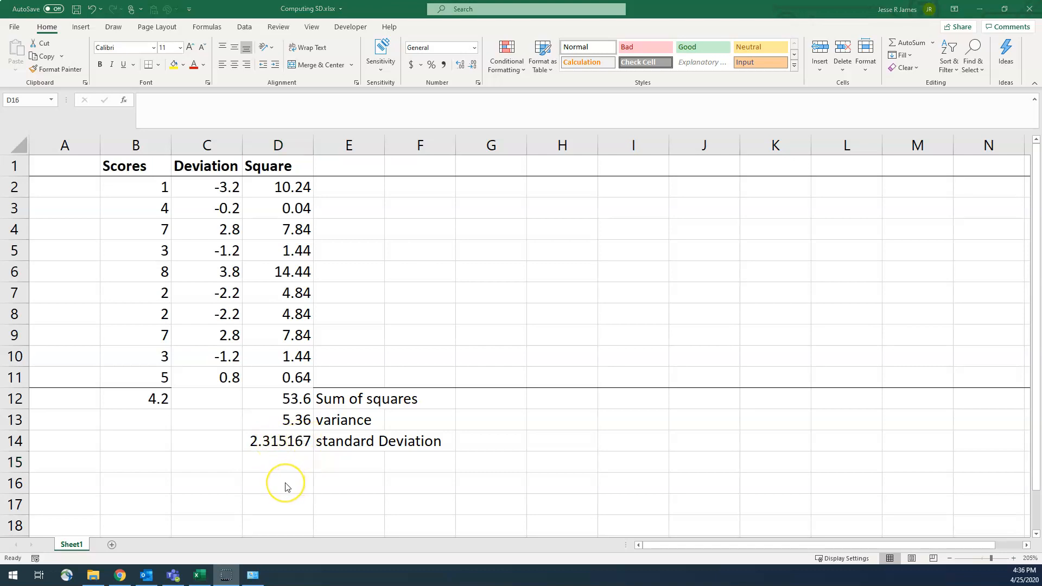
# - Enter the heading "SAMPLE" in E16 below the first set of results
pyautogui.click(283, 488)
pyautogui.click(335, 486)
pyautogui.click(344, 485)
pyautogui.write('SAMPLE')
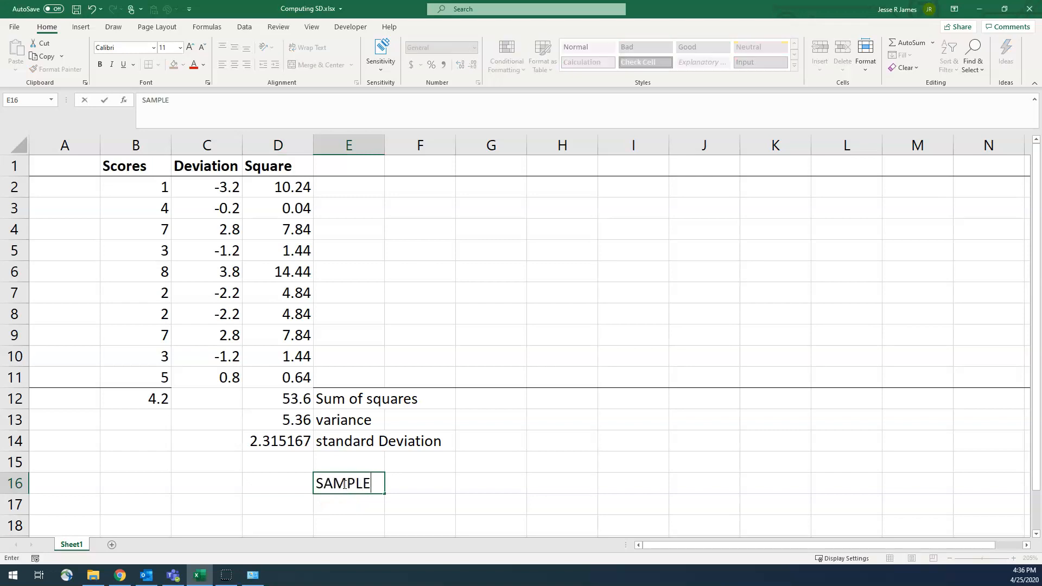
pyautogui.press('Return')
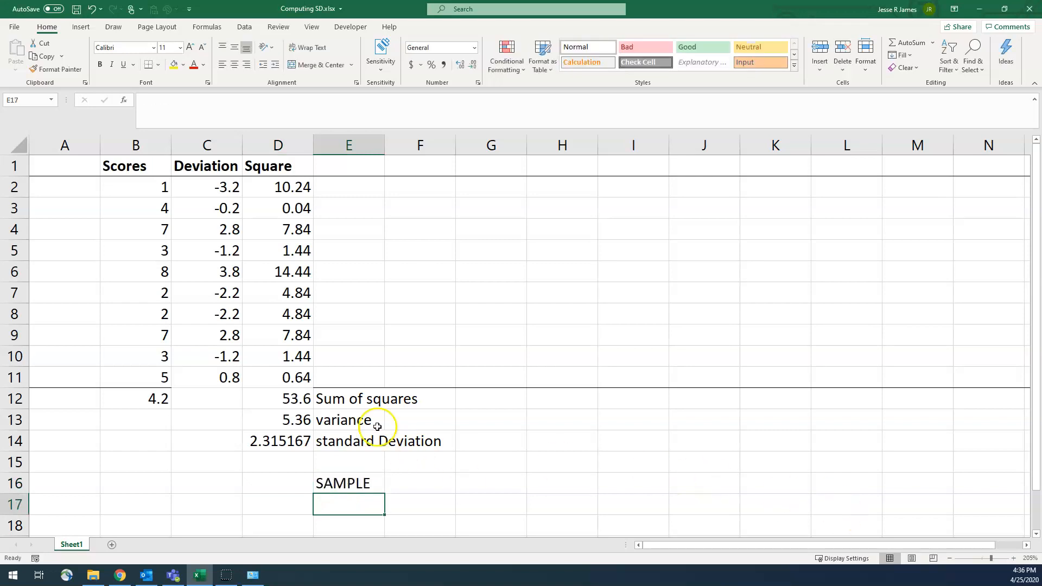
# - Copy the three labels in E12:E14 to E17:E19 under the SAMPLE heading
pyautogui.moveTo(379, 398); pyautogui.dragTo(368, 434)
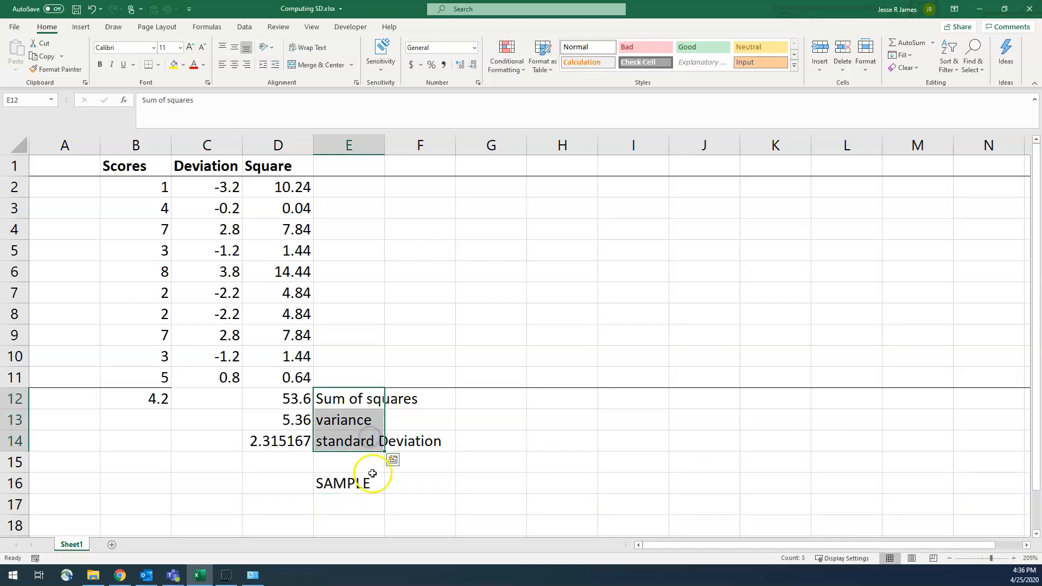
pyautogui.hotkey('ctrl', 'c')
pyautogui.click(348, 505)
pyautogui.hotkey('ctrl', 'v')
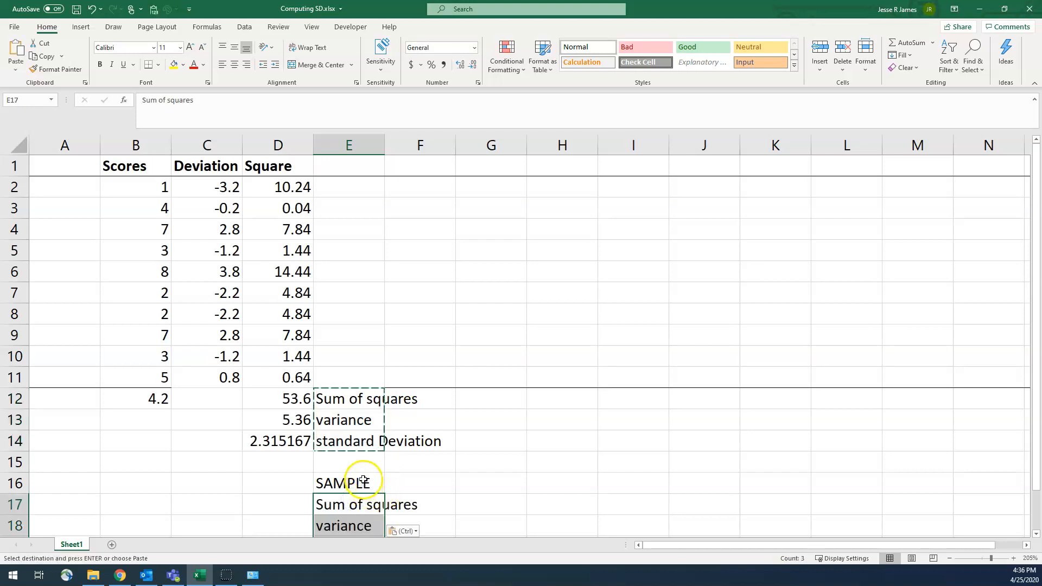
# - Compute the sample's sum of squares in D17 with =sum(D2:D11)
pyautogui.scroll(-1, 372, 482)
pyautogui.click(286, 438)
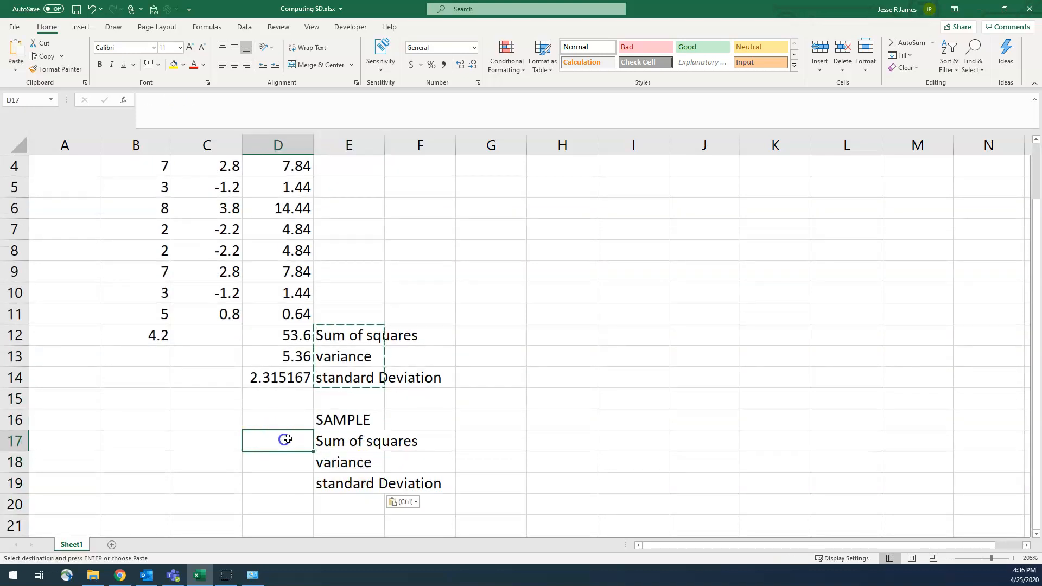
pyautogui.write('=sum(')
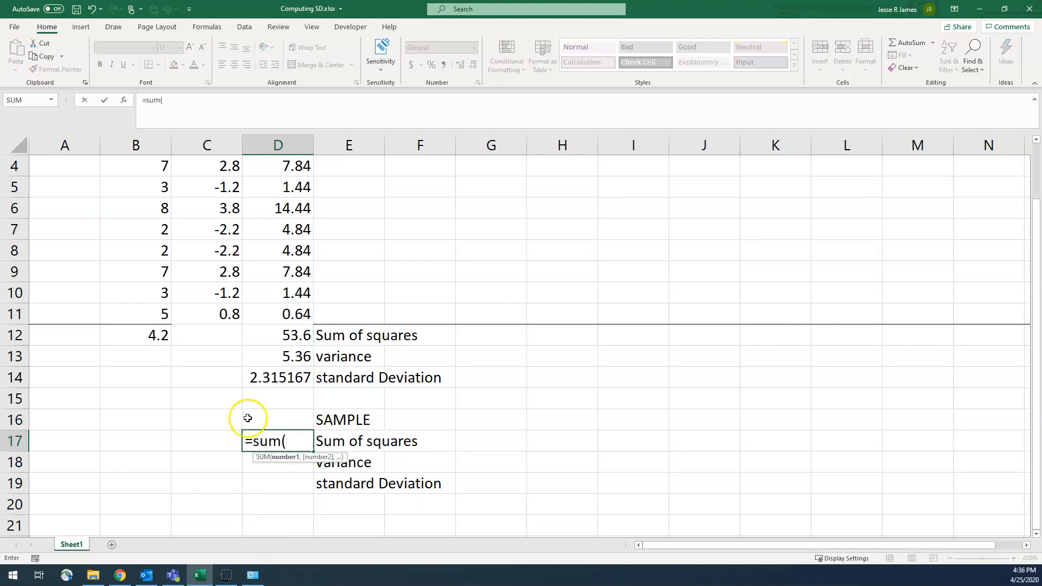
pyautogui.moveTo(268, 314); pyautogui.dragTo(292, 178)
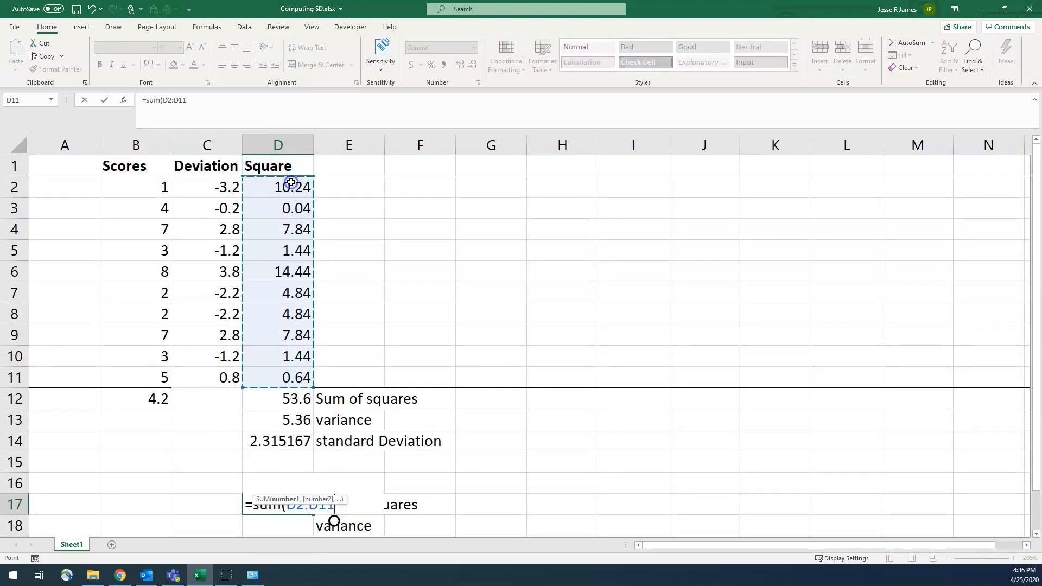
pyautogui.press('Return')
# - Compute the sample variance in D18 by dividing the sum of squares by 9 with =D17/9
pyautogui.scroll(-1, 523, 386)
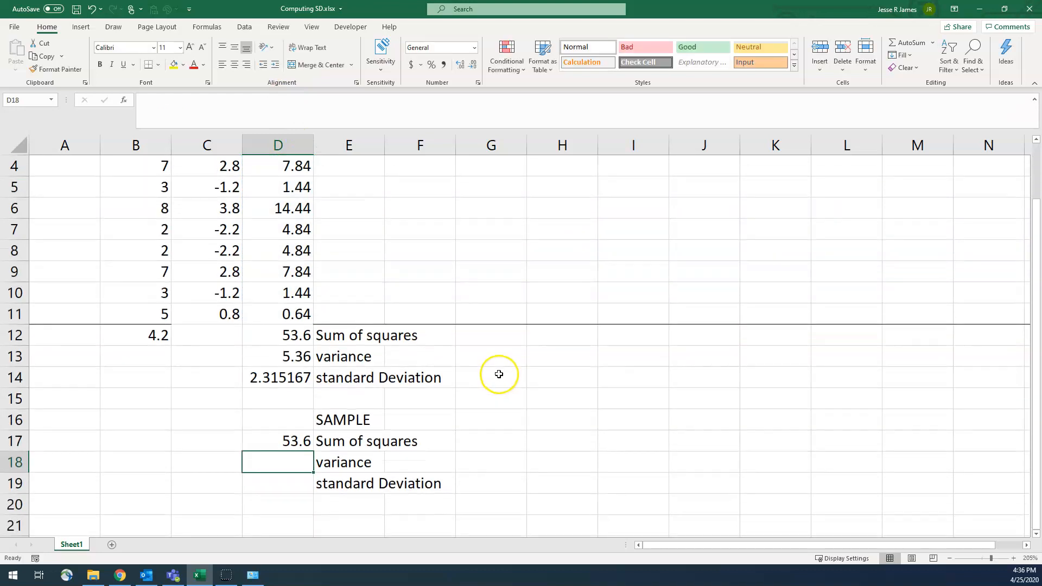
pyautogui.write('=')
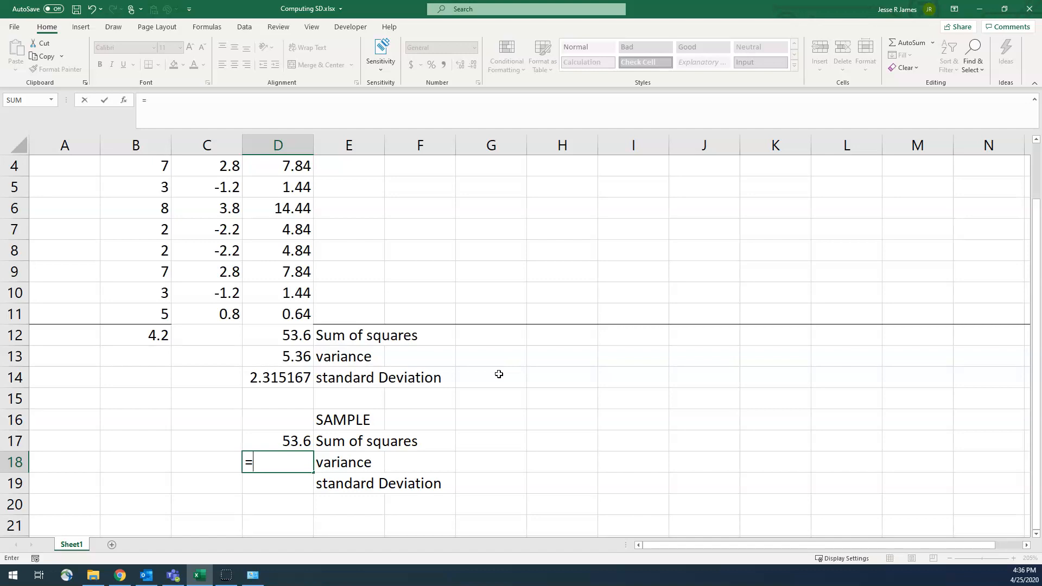
pyautogui.click(276, 439)
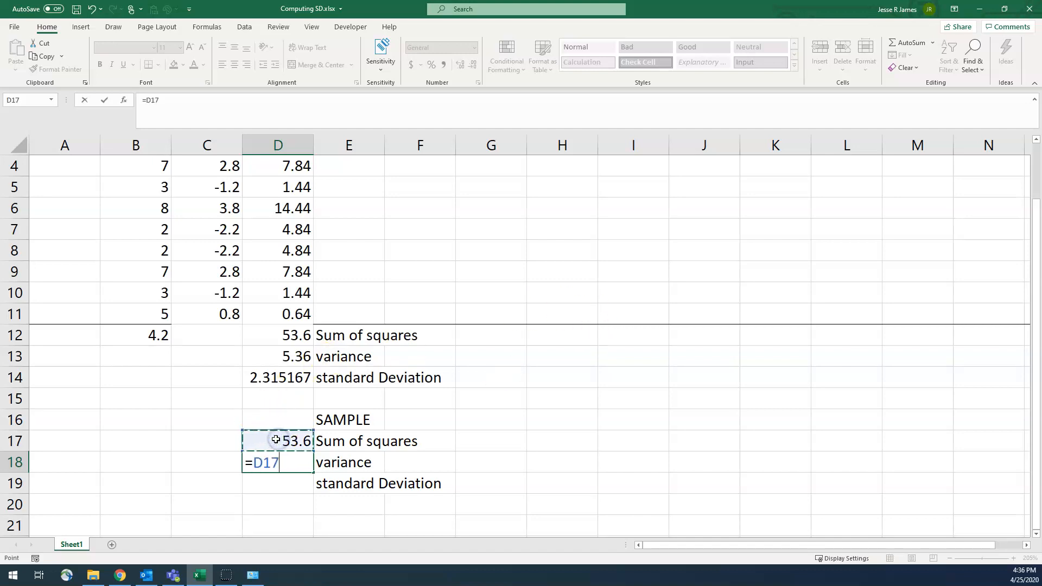
pyautogui.write('/9')
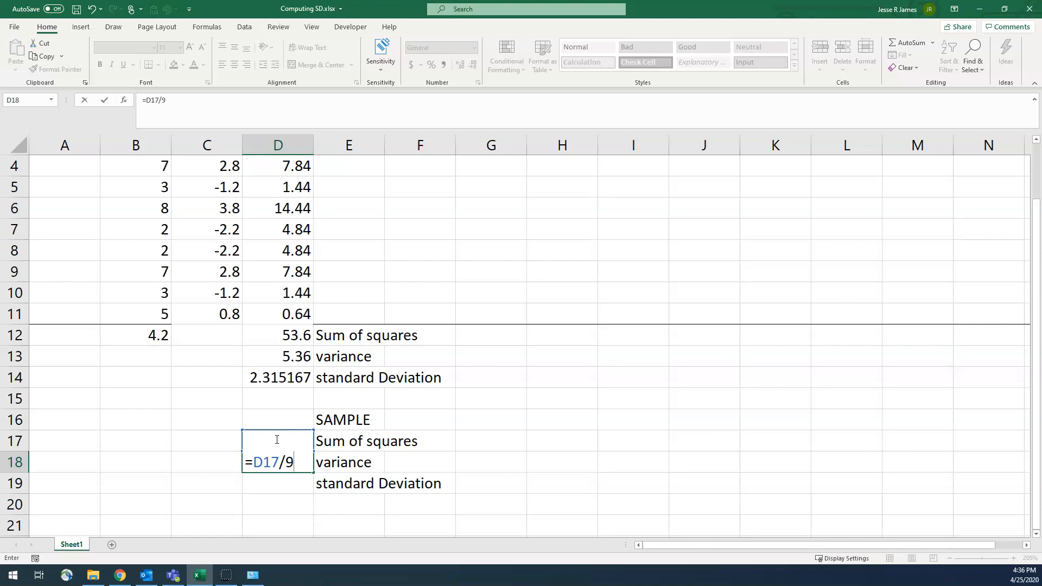
pyautogui.press('Return')
# - Compute the sample standard deviation in D19 as the square root of the variance with =sqrt(D18)
pyautogui.click(301, 482)
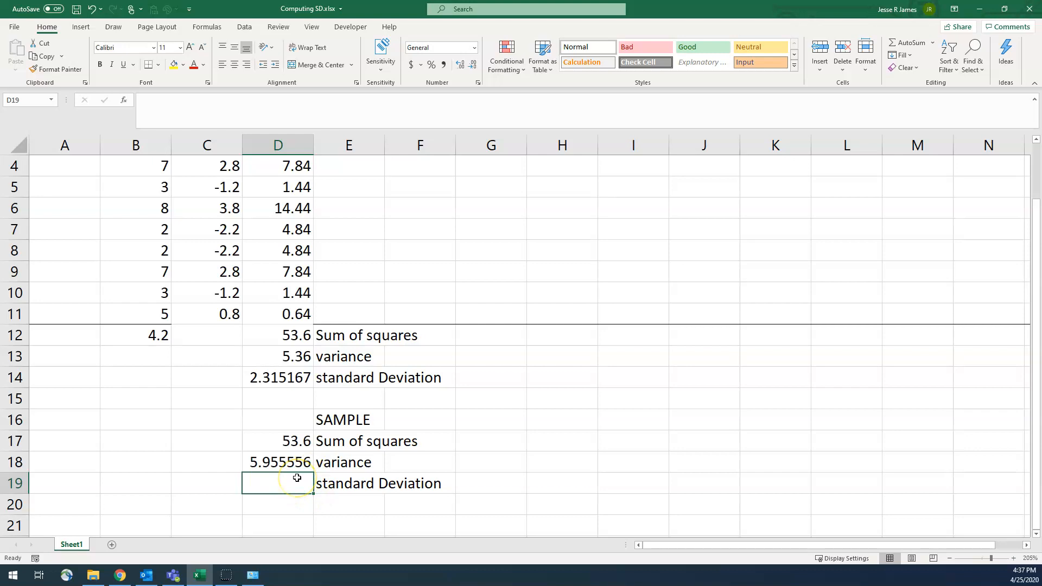
pyautogui.write('=sqrt')
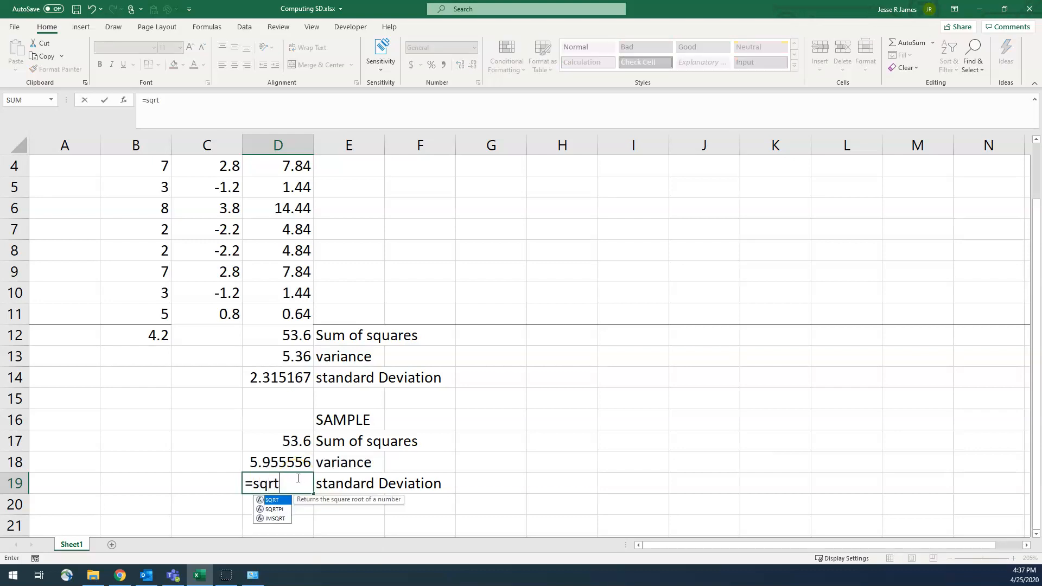
pyautogui.write('(')
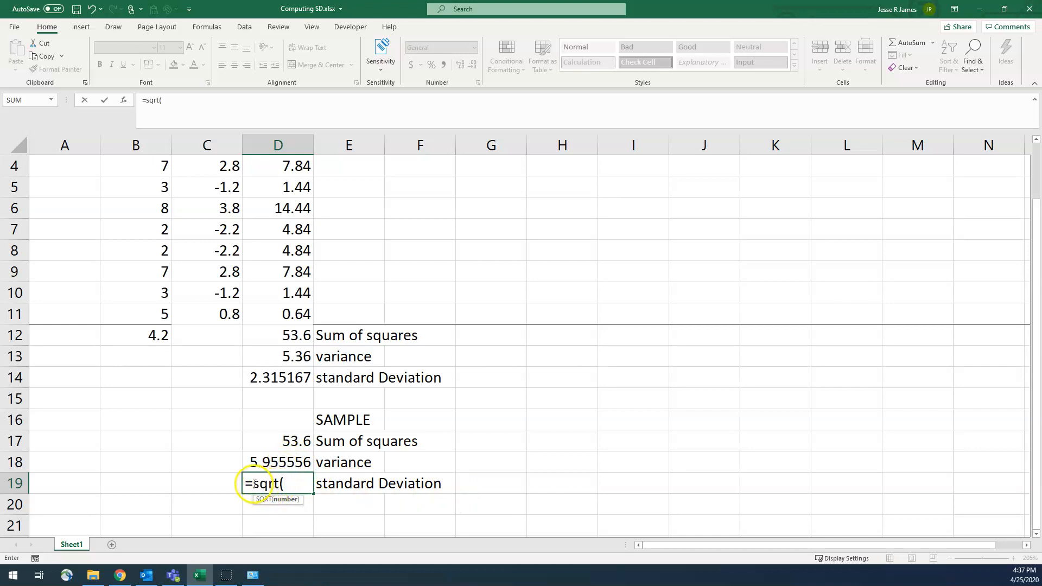
pyautogui.click(291, 462)
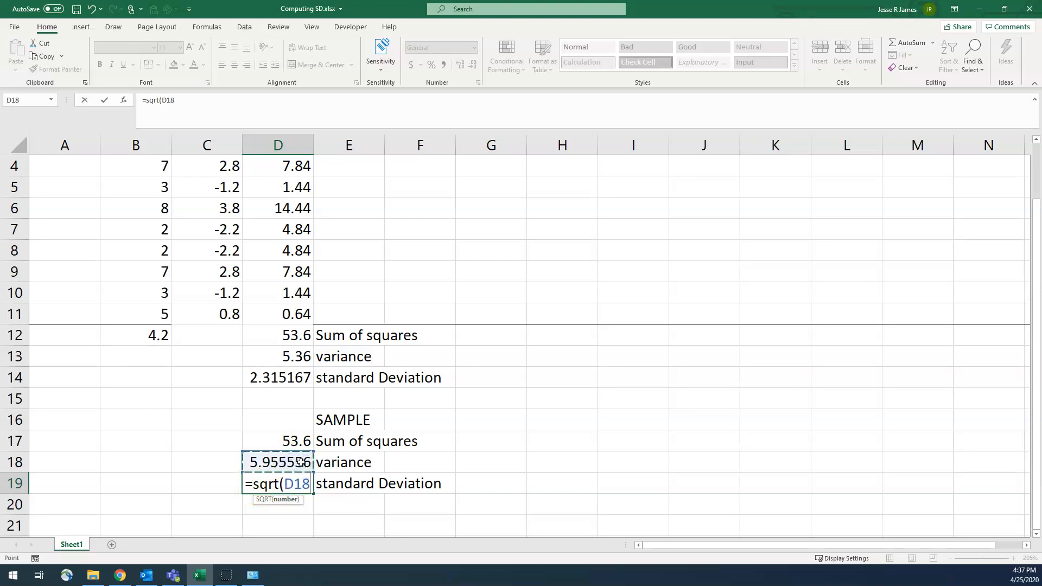
pyautogui.write(')')
pyautogui.press('Return')
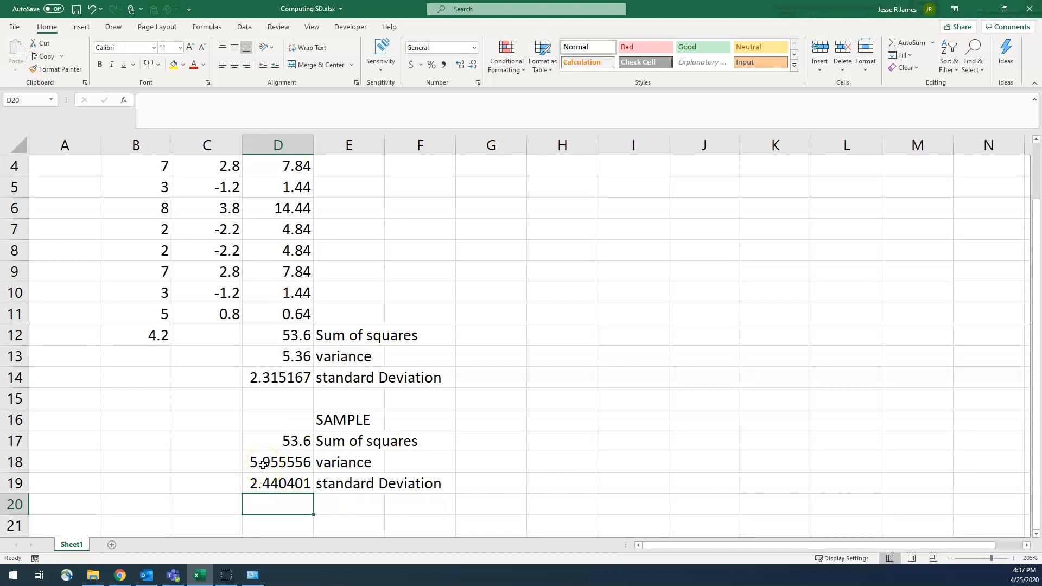
# - Label the average of the scores "Mean" in A12 and select B12 to view its formula
pyautogui.scroll(1, 263, 472)
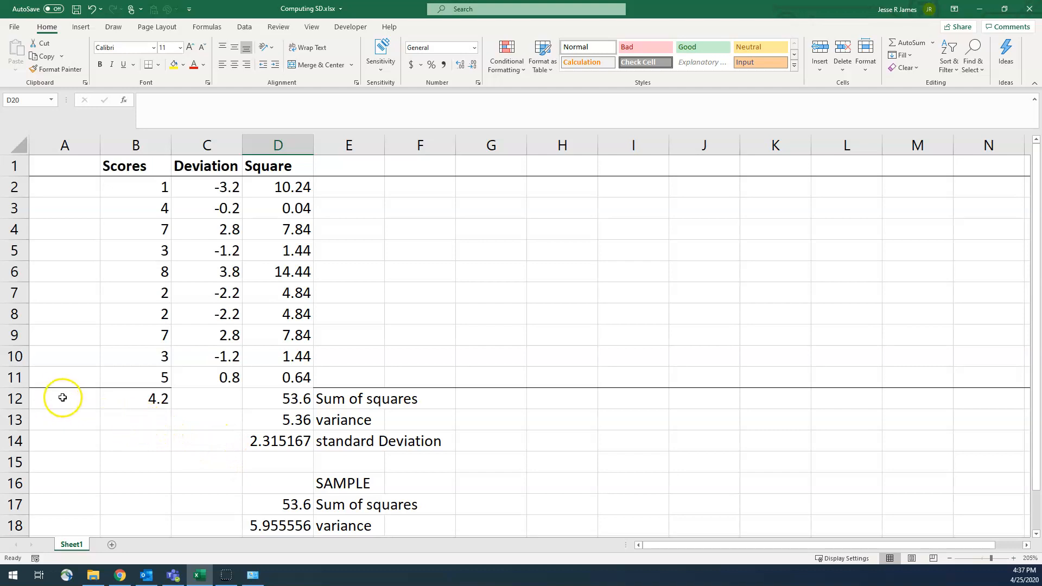
pyautogui.click(82, 400)
pyautogui.write('Mean')
pyautogui.press('Return')
pyautogui.click(144, 398)
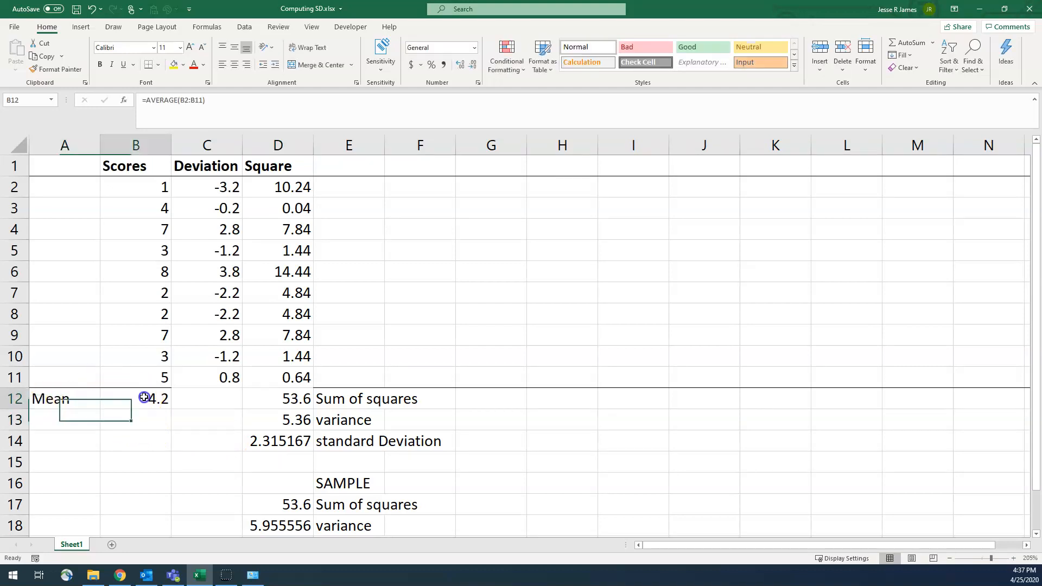
# - Enter the label "Standard Deviation" in A13, below the "Mean" label
pyautogui.click(81, 421)
pyautogui.write('Stand')
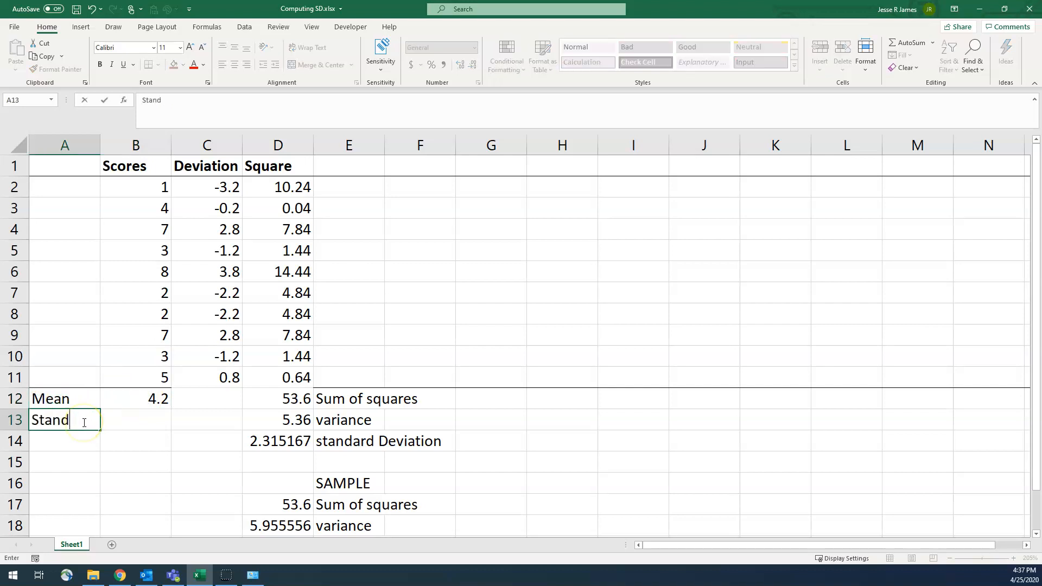
pyautogui.write('ard Deviation')
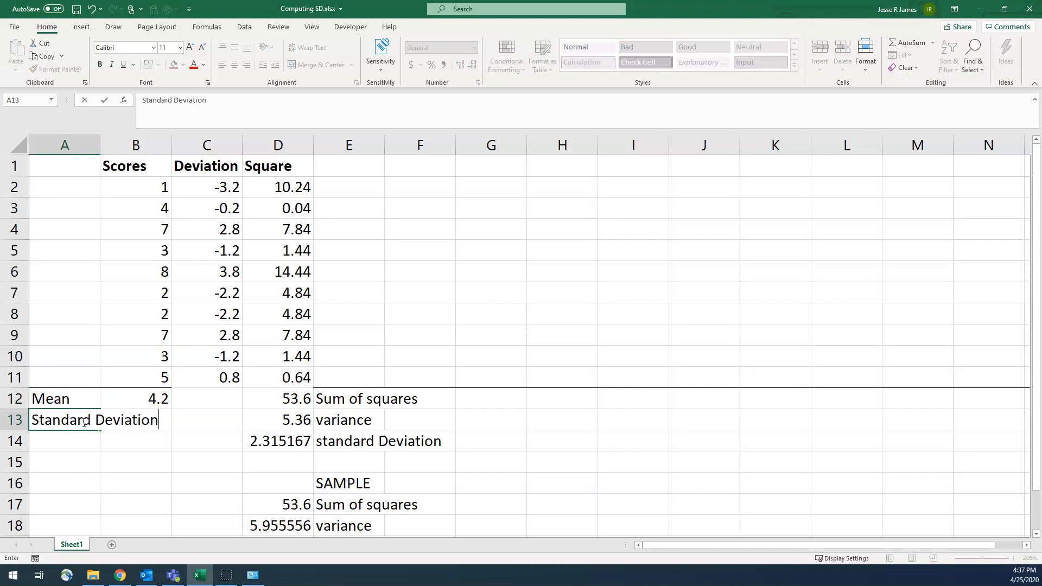
pyautogui.press('Return')
# - Compute the sample standard deviation of the scores directly in B13 with =stdev(B2:B11)
pyautogui.click(151, 424)
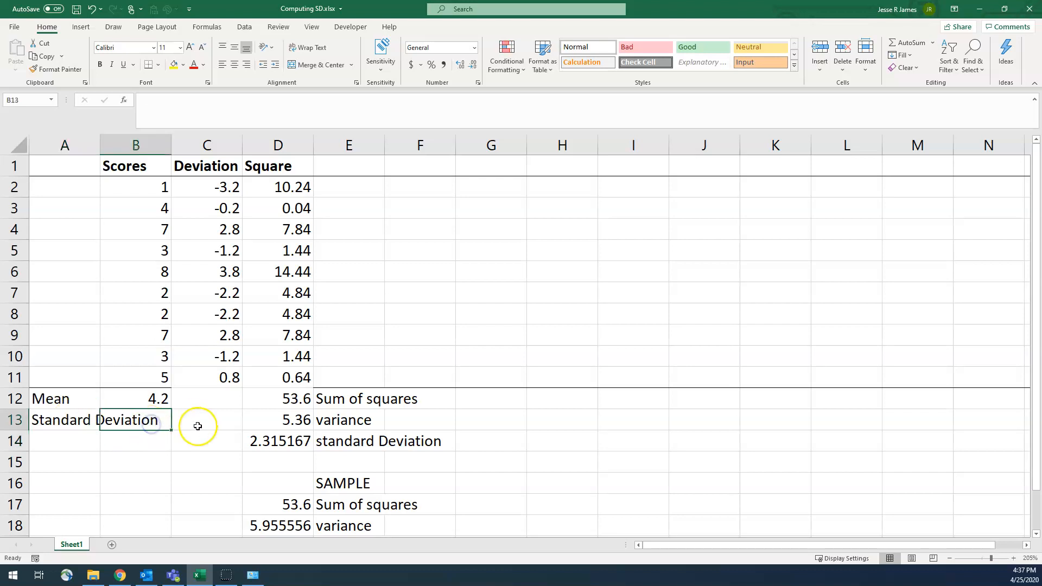
pyautogui.write('=')
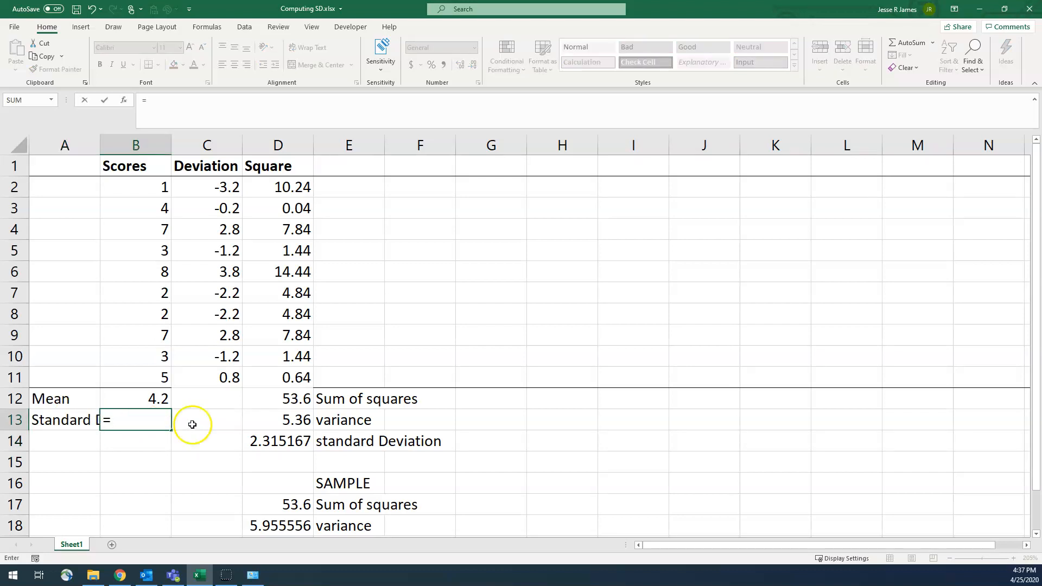
pyautogui.write('stdev')
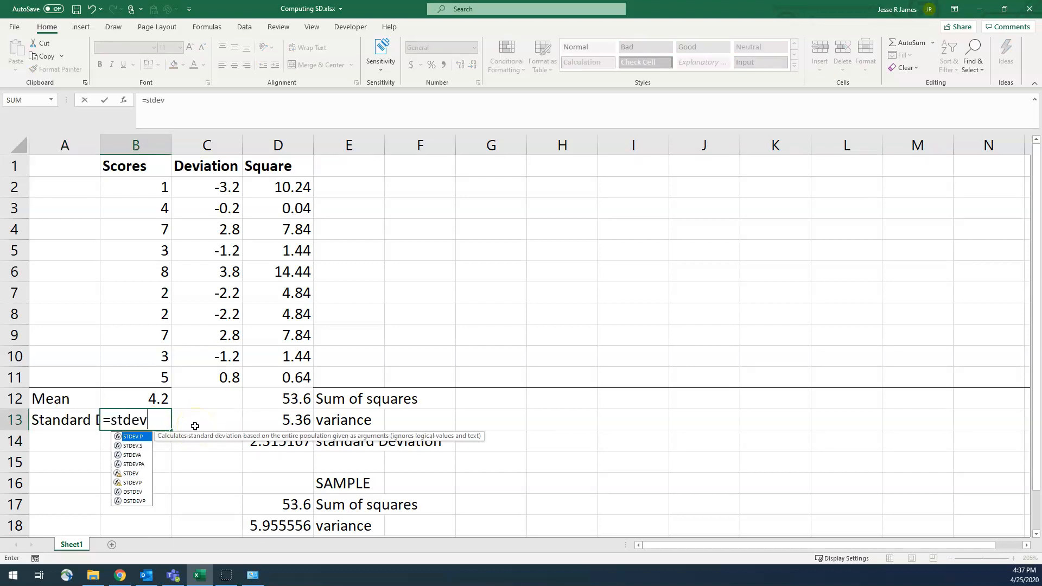
pyautogui.write('(')
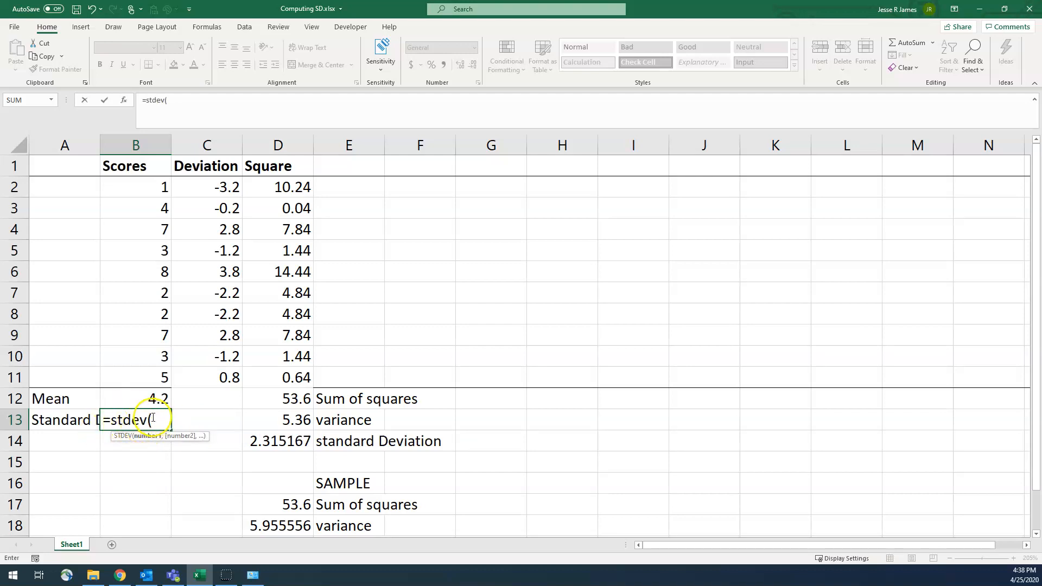
pyautogui.moveTo(152, 187); pyautogui.dragTo(150, 370)
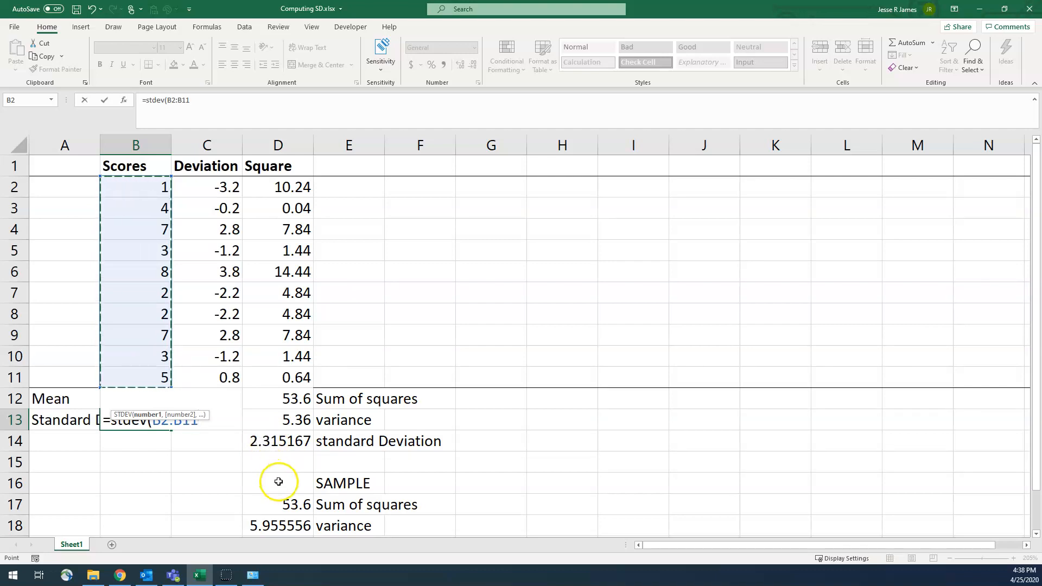
pyautogui.scroll(-1, 274, 481)
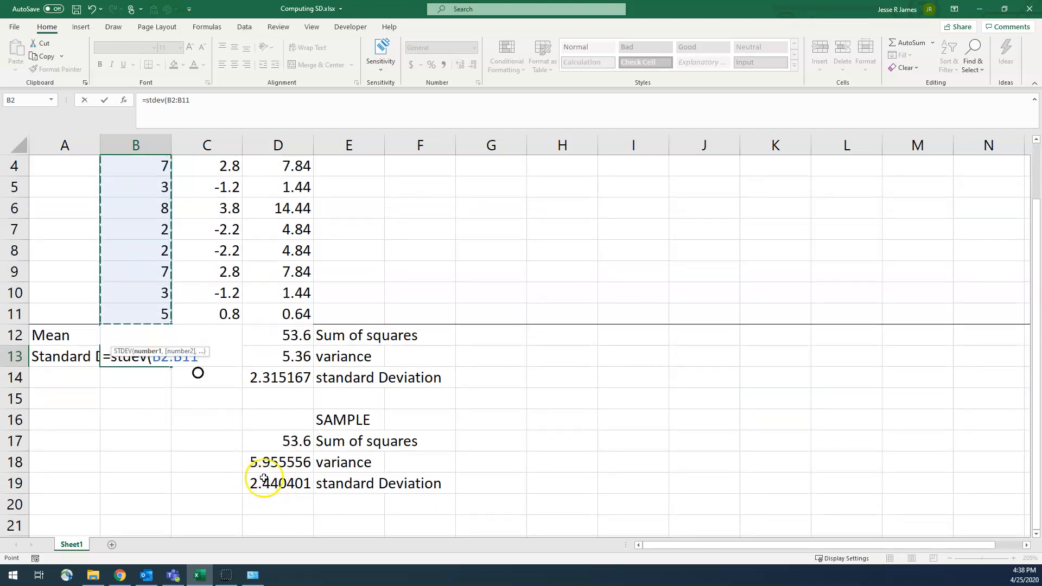
pyautogui.press('Return')
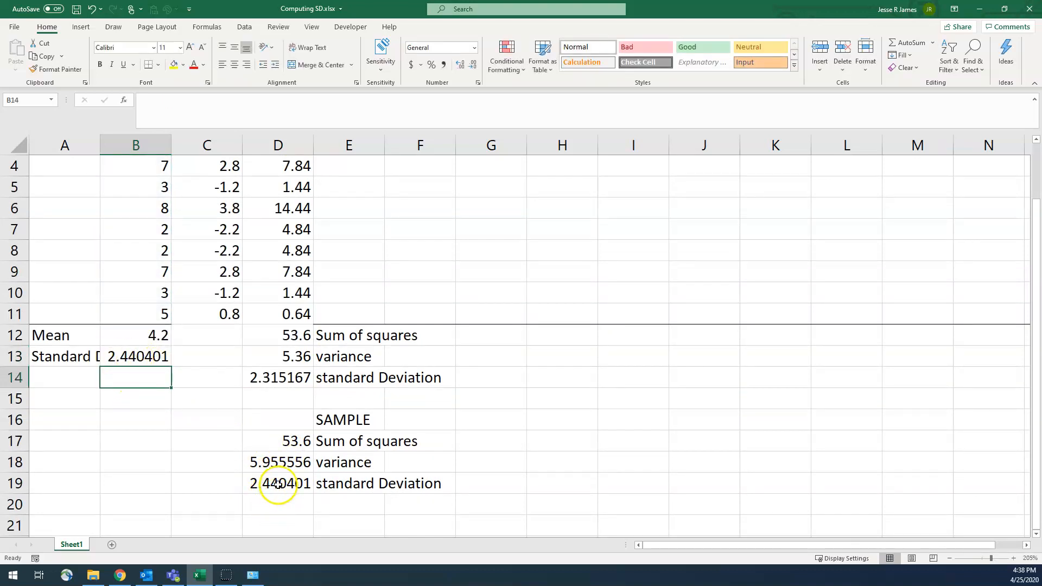
pyautogui.scroll(1, 151, 356)
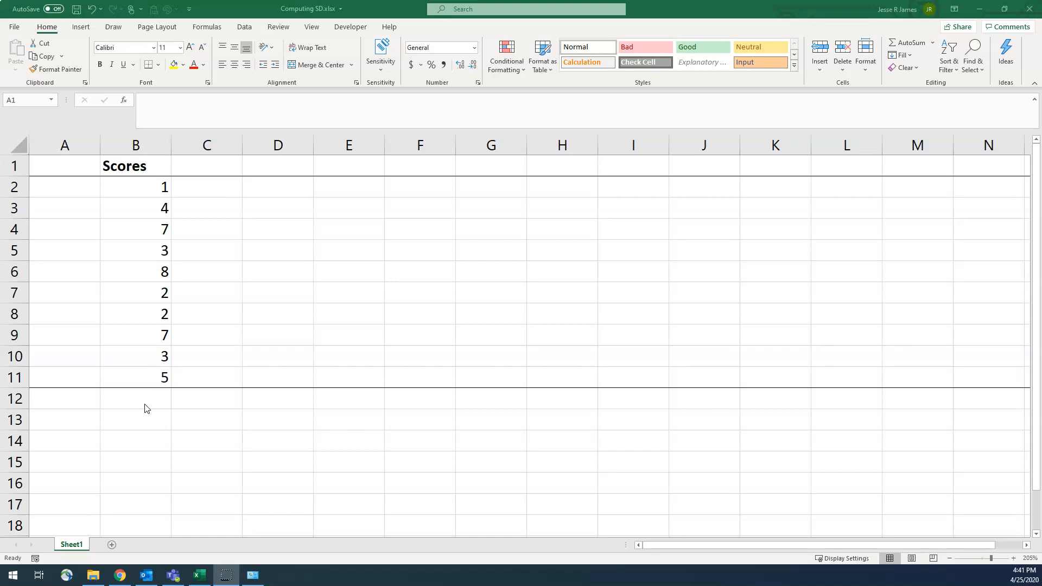
# - On the cleared sheet with only the scores, compute their mean in B12 with =average(B2:B11)
pyautogui.click(161, 395)
pyautogui.click(152, 397)
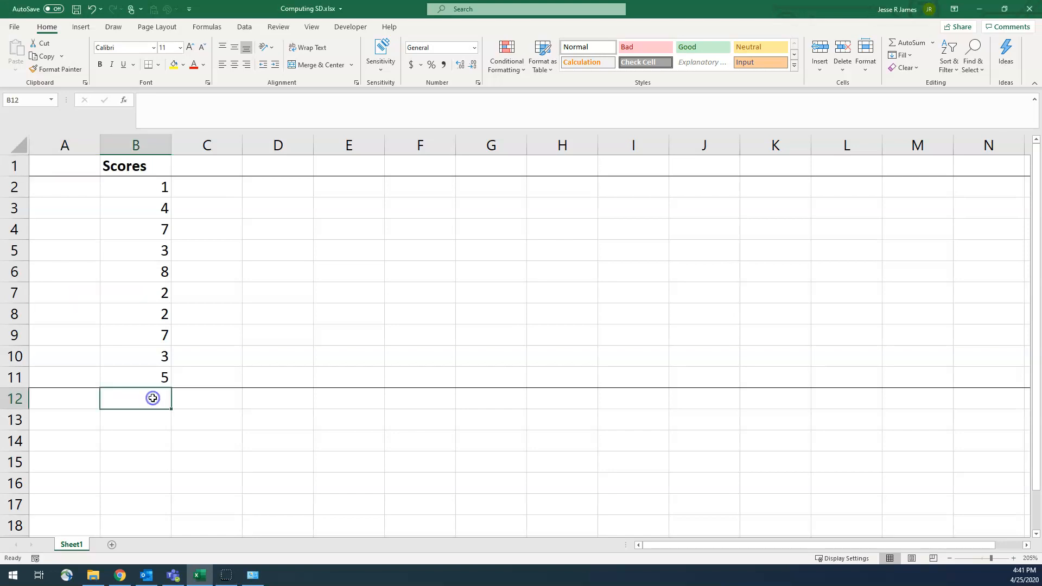
pyautogui.write('=average(')
pyautogui.press('Up')
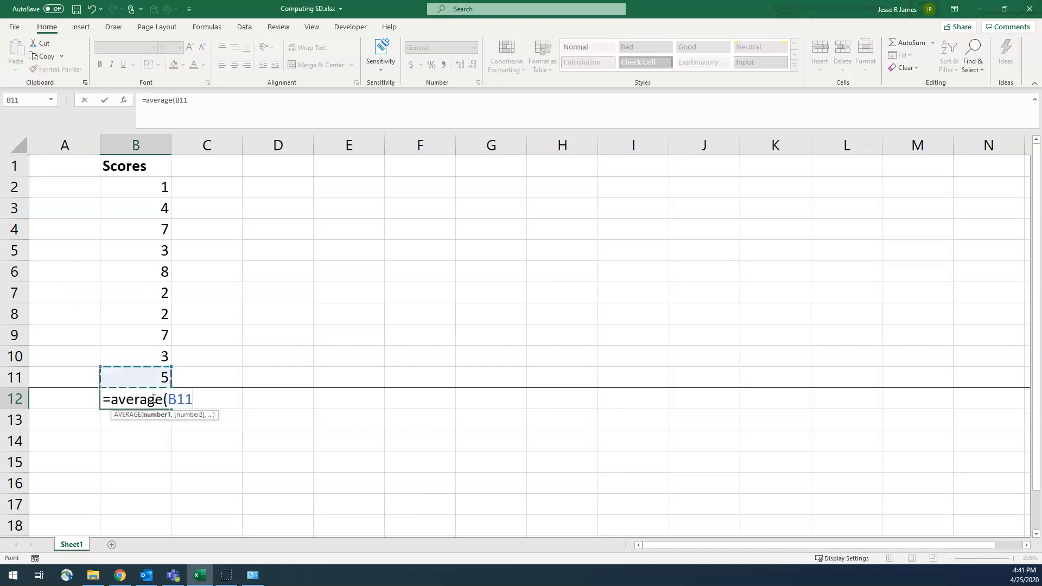
pyautogui.hotkey('shift', 'Up')
pyautogui.hotkey('shift', 'Up')
pyautogui.hotkey('shift', 'Up')
pyautogui.hotkey('shift', 'Up')
pyautogui.hotkey('shift', 'Up')
pyautogui.hotkey('shift', 'Up')
pyautogui.hotkey('shift', 'Up')
pyautogui.hotkey('shift', 'Up')
pyautogui.hotkey('shift', 'Up')
pyautogui.press('Return')
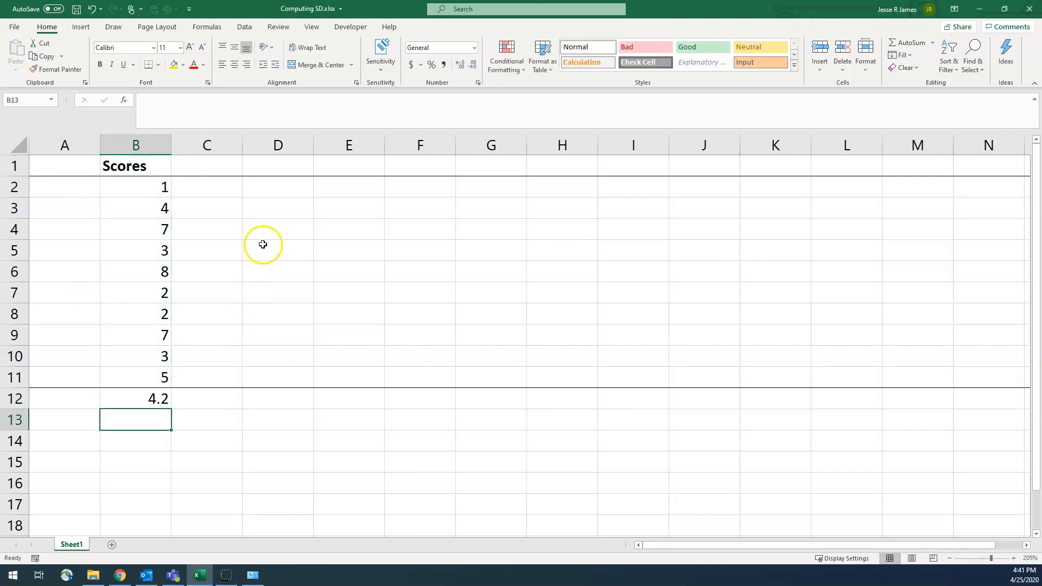
# - Calculate each score's deviation from the mean with =B2-$B$12 in C2 and fill the formula down to C11
pyautogui.click(219, 184)
pyautogui.write('=')
pyautogui.press('Left')
pyautogui.write('-')
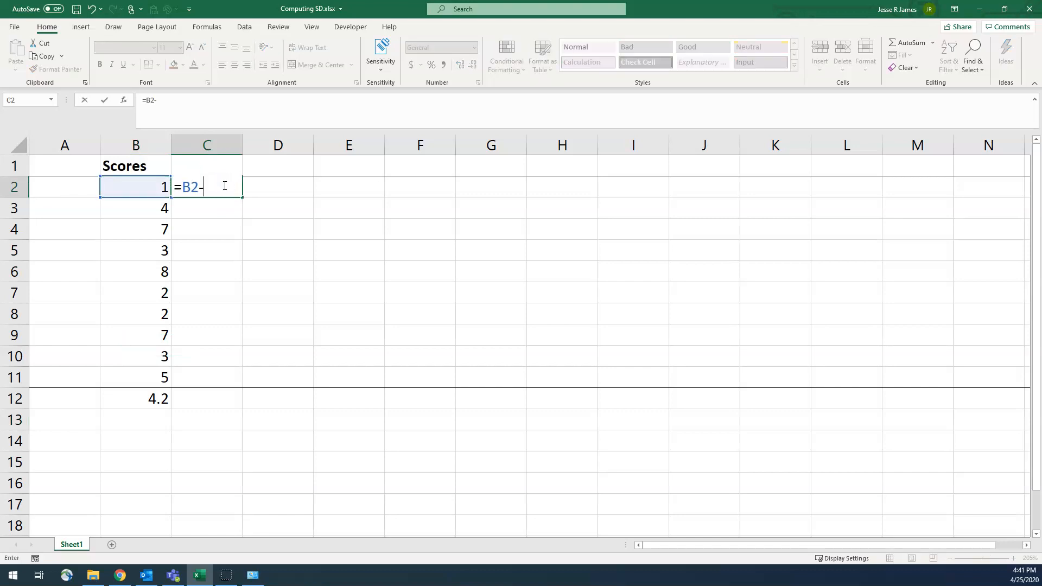
pyautogui.click(155, 400)
pyautogui.press('F4')
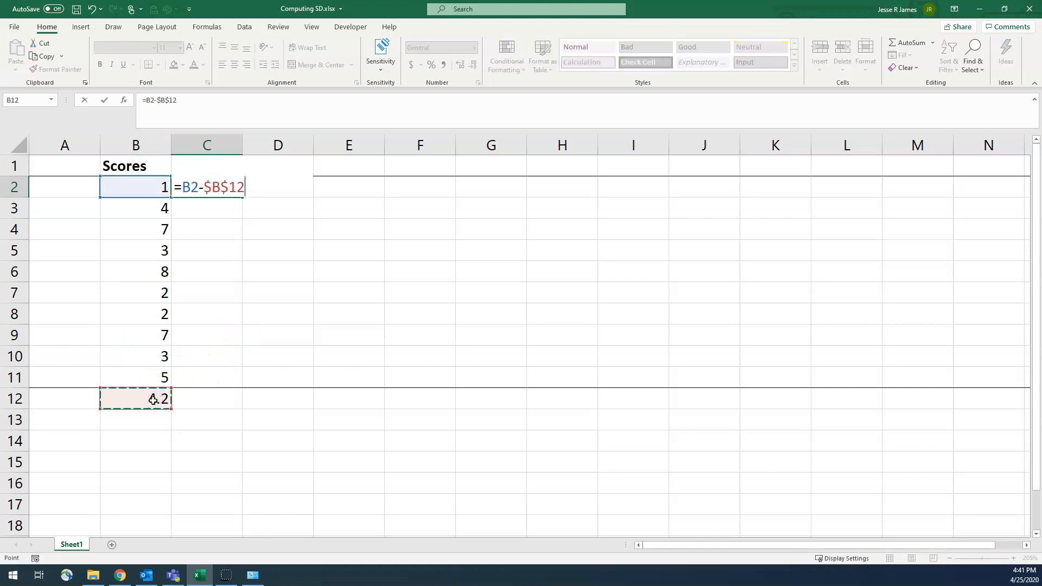
pyautogui.press('Return')
pyautogui.click(221, 188)
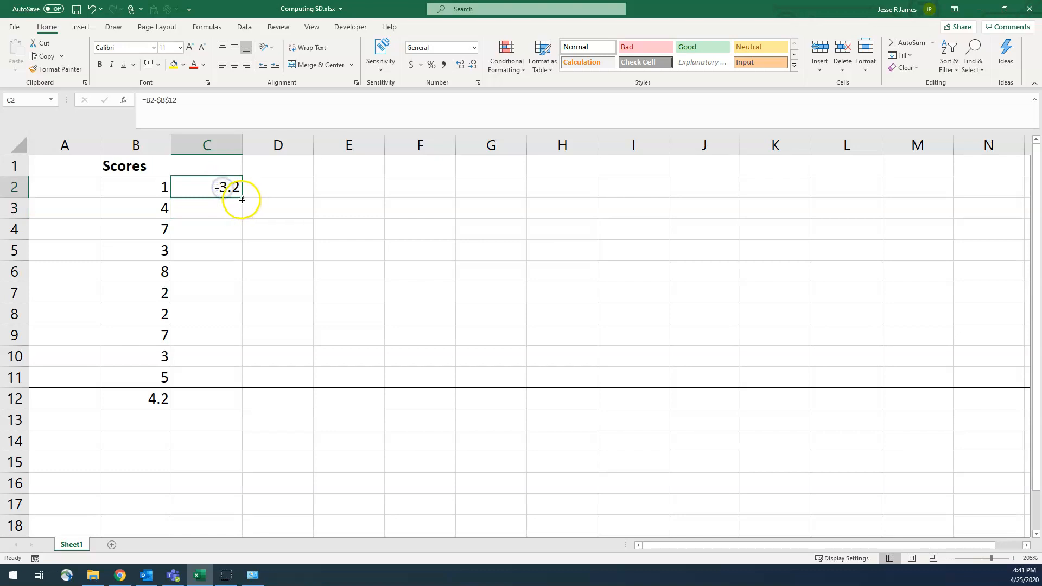
pyautogui.doubleClick(242, 200)
# - Square each deviation with =C2*C2 in D2 and fill the formula down to D11
pyautogui.click(267, 197)
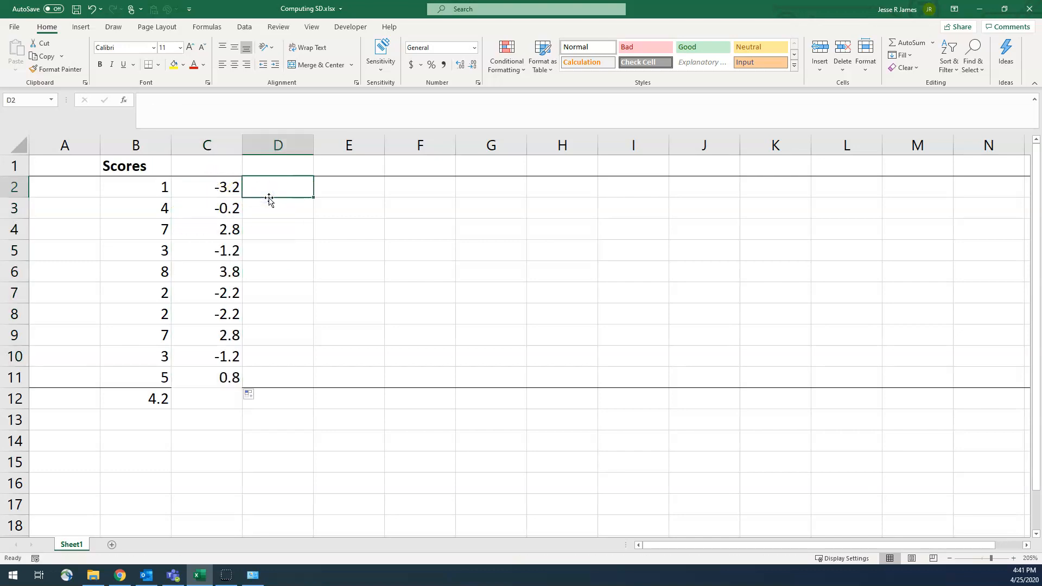
pyautogui.write('=')
pyautogui.press('Left')
pyautogui.write('*')
pyautogui.press('Left')
pyautogui.press('Return')
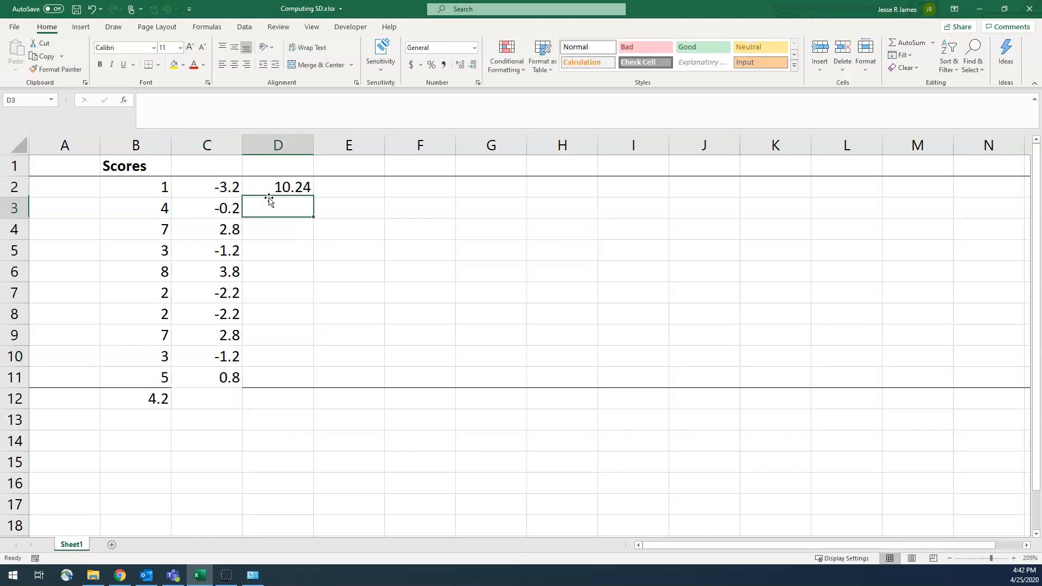
pyautogui.click(289, 187)
pyautogui.moveTo(312, 198); pyautogui.dragTo(291, 379)
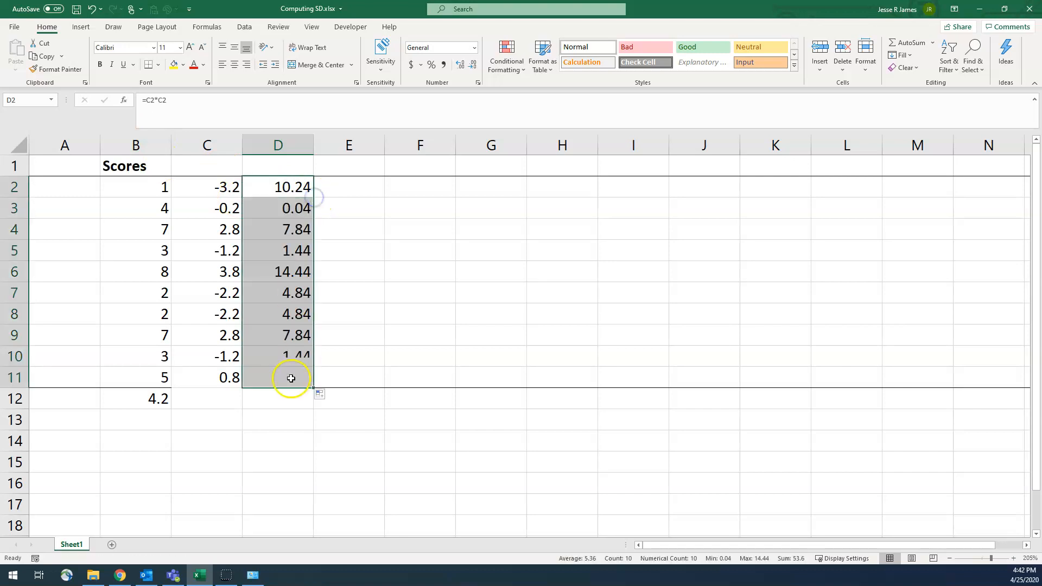
# - Compute the sum of squares in D12 by summing D2:D11
pyautogui.click(282, 398)
pyautogui.write('=sum(')
pyautogui.press('Up')
pyautogui.hotkey('ctrl', 'shift', 'Up')
pyautogui.press('Return')
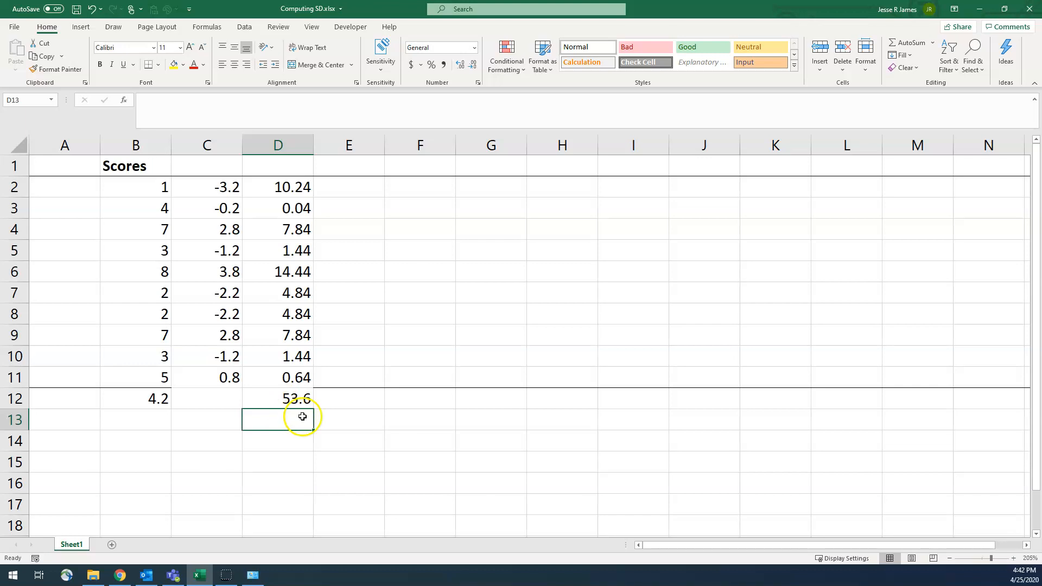
# - Compute the population variance in D13 with =D12/10 and its square root, the standard deviation, in D14 with =sqrt(D13)
pyautogui.write('=D12/10')
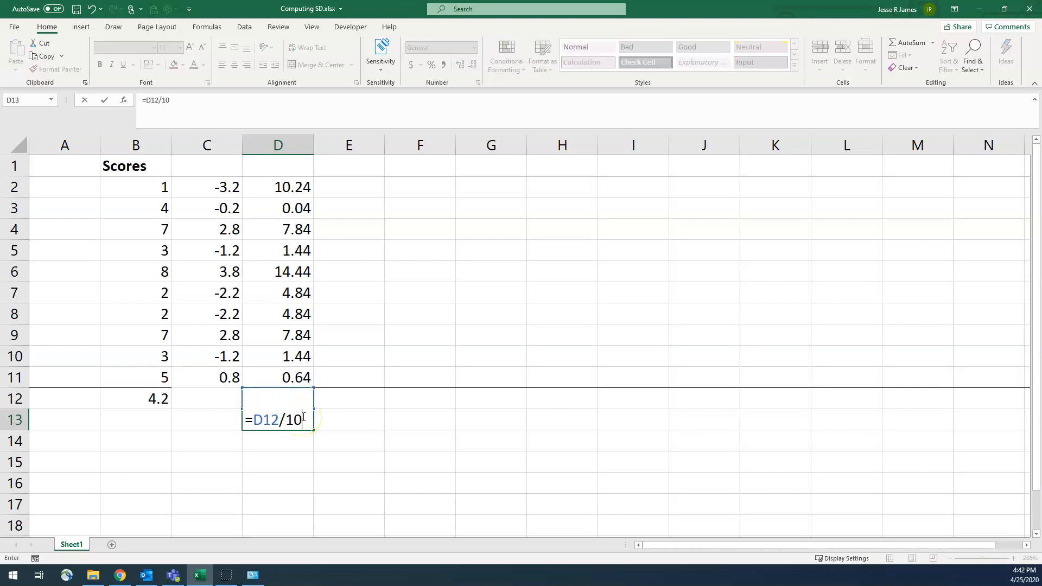
pyautogui.press('Return')
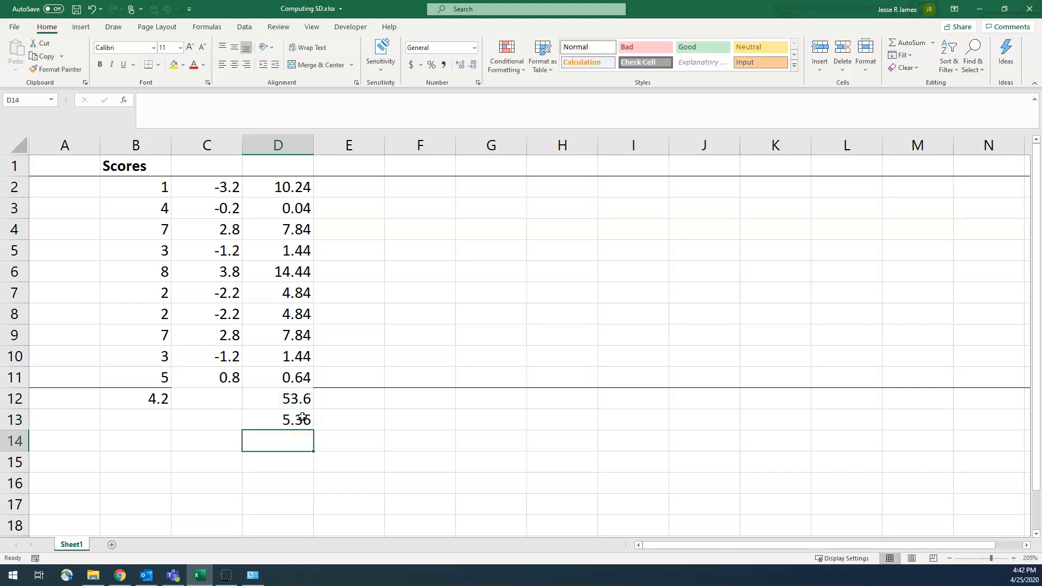
pyautogui.write('=sqrt(')
pyautogui.press('Up')
pyautogui.press('Return')
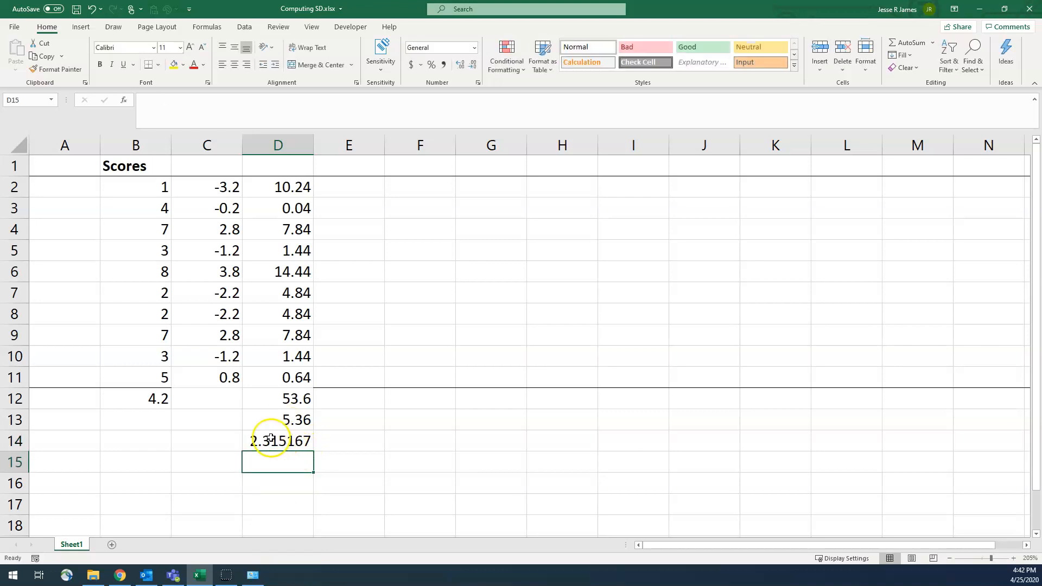